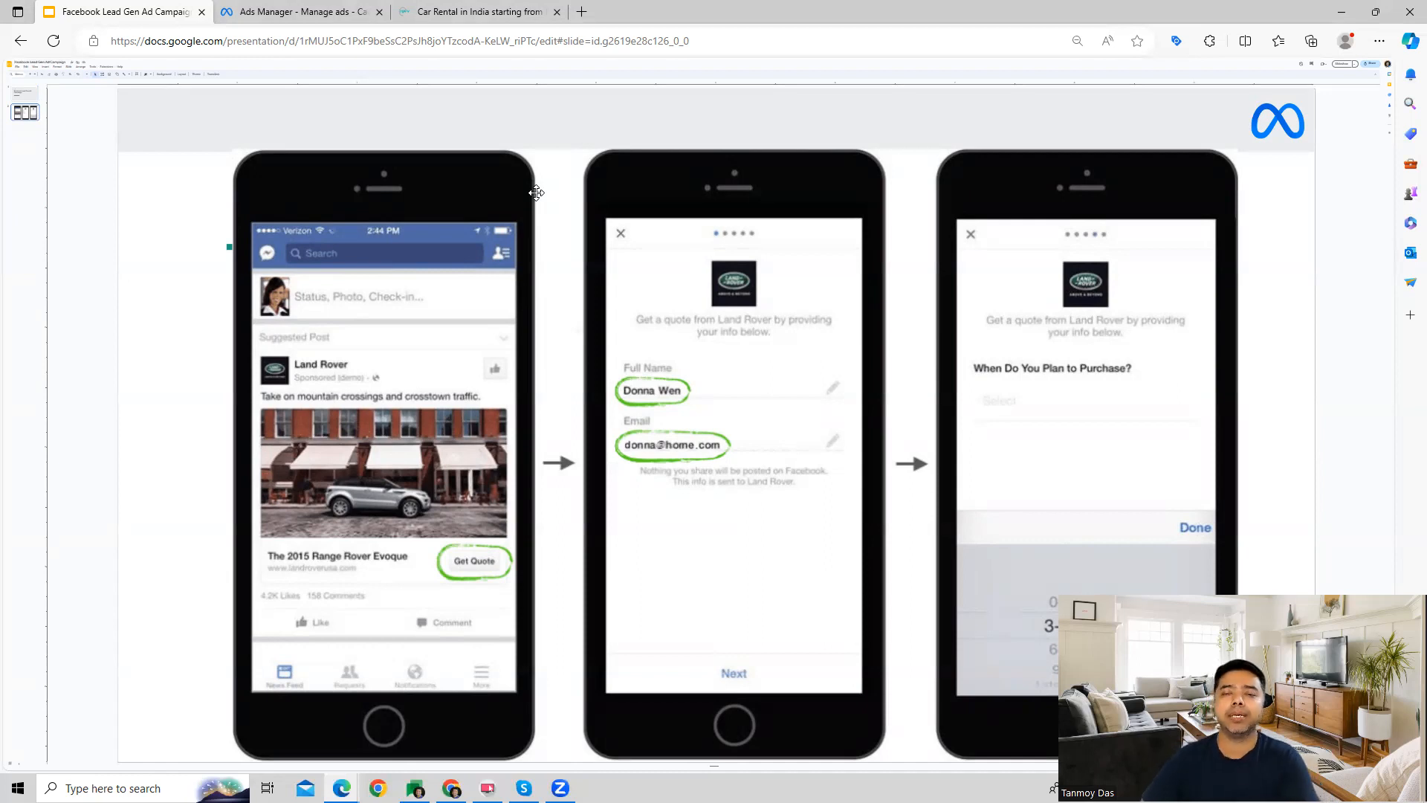
- Switch to Ads Manager and create a new campaign with the Leads objective, using the Manual leads campaign setup
left_click(304, 11)
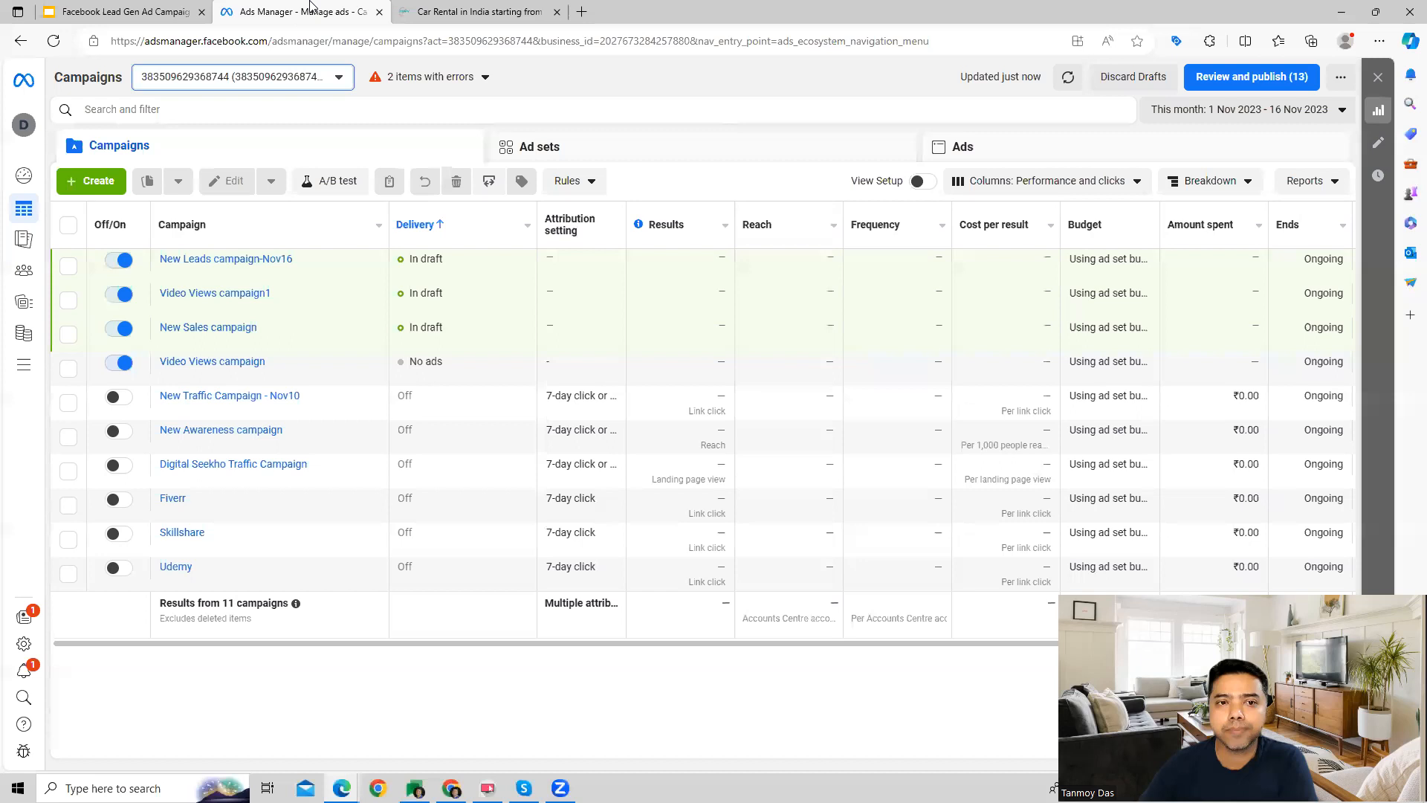
left_click(100, 181)
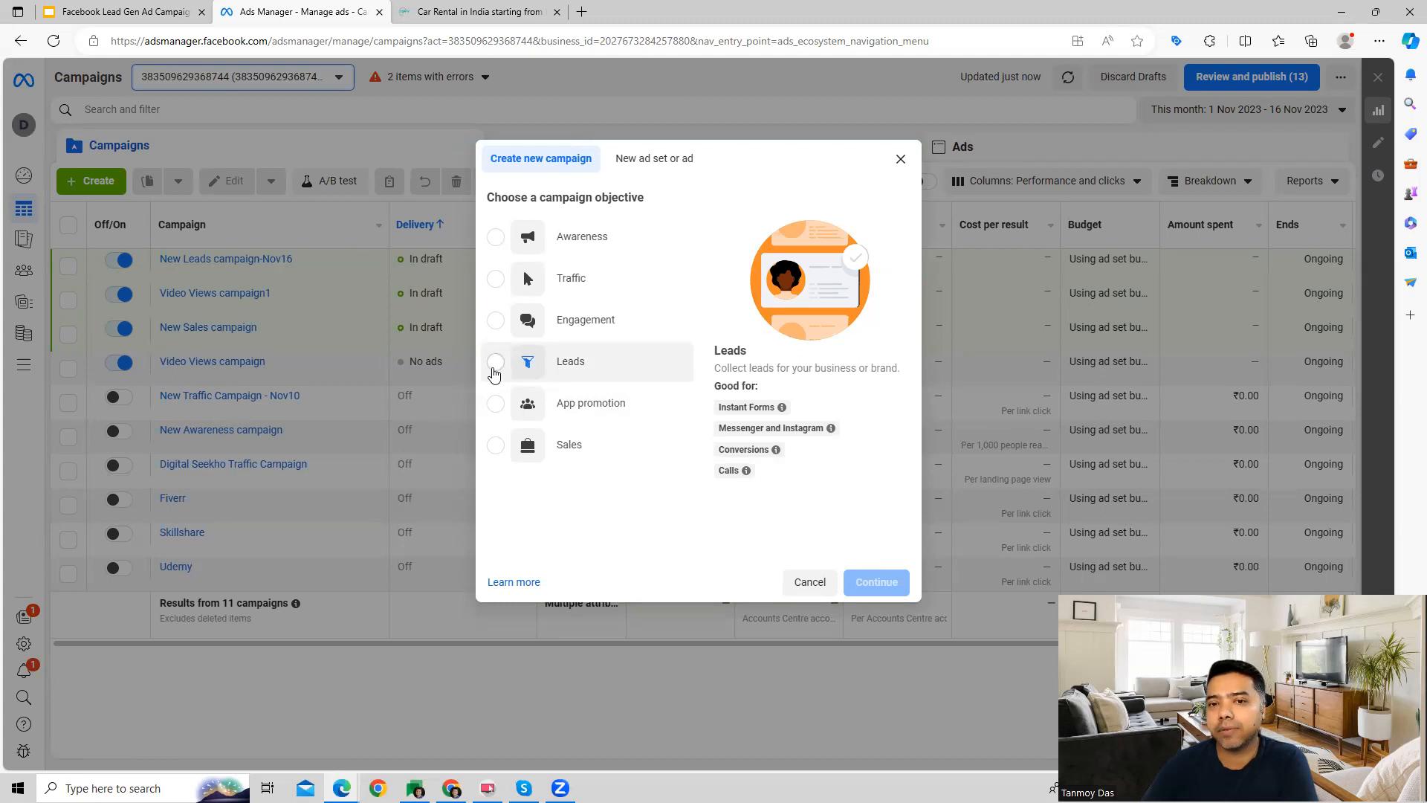
left_click(495, 366)
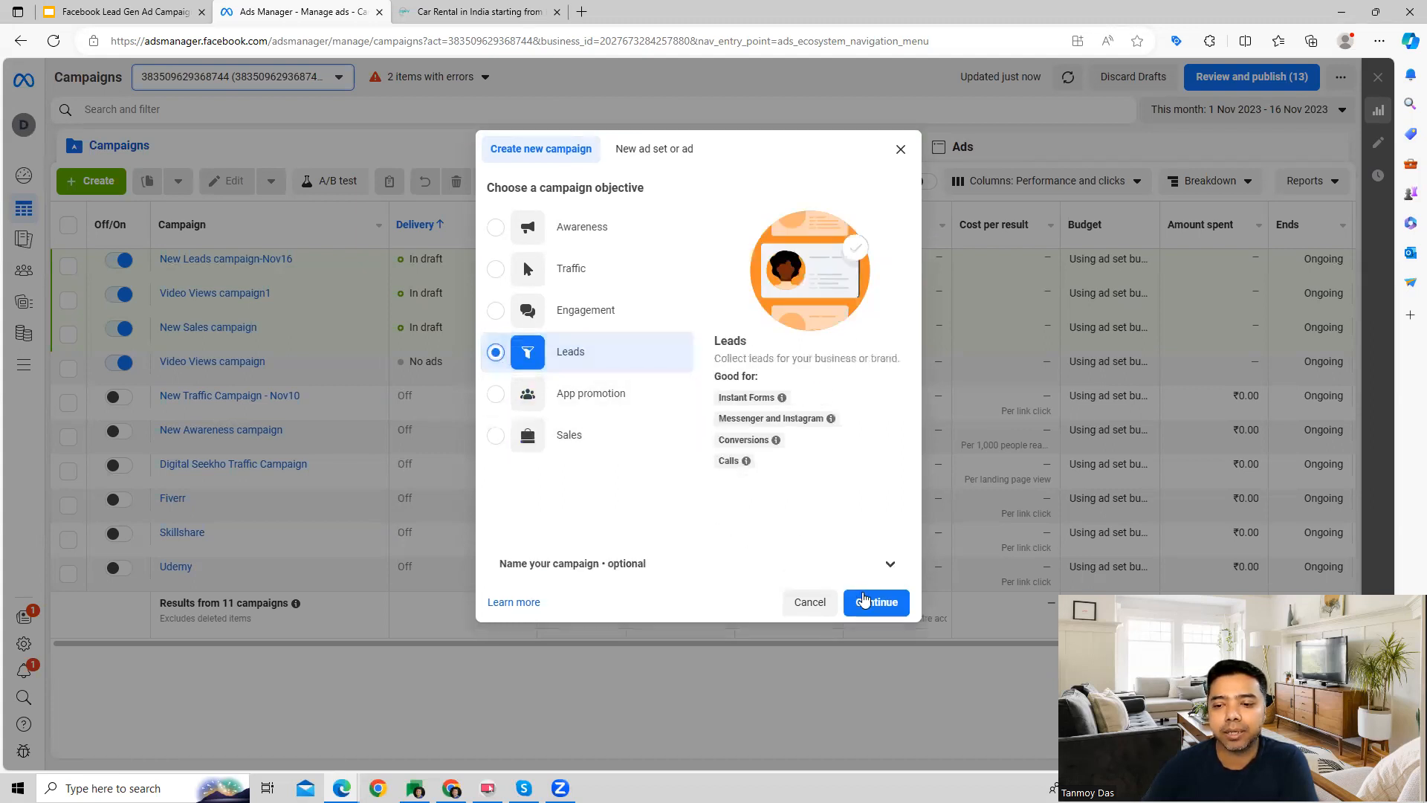
left_click(865, 606)
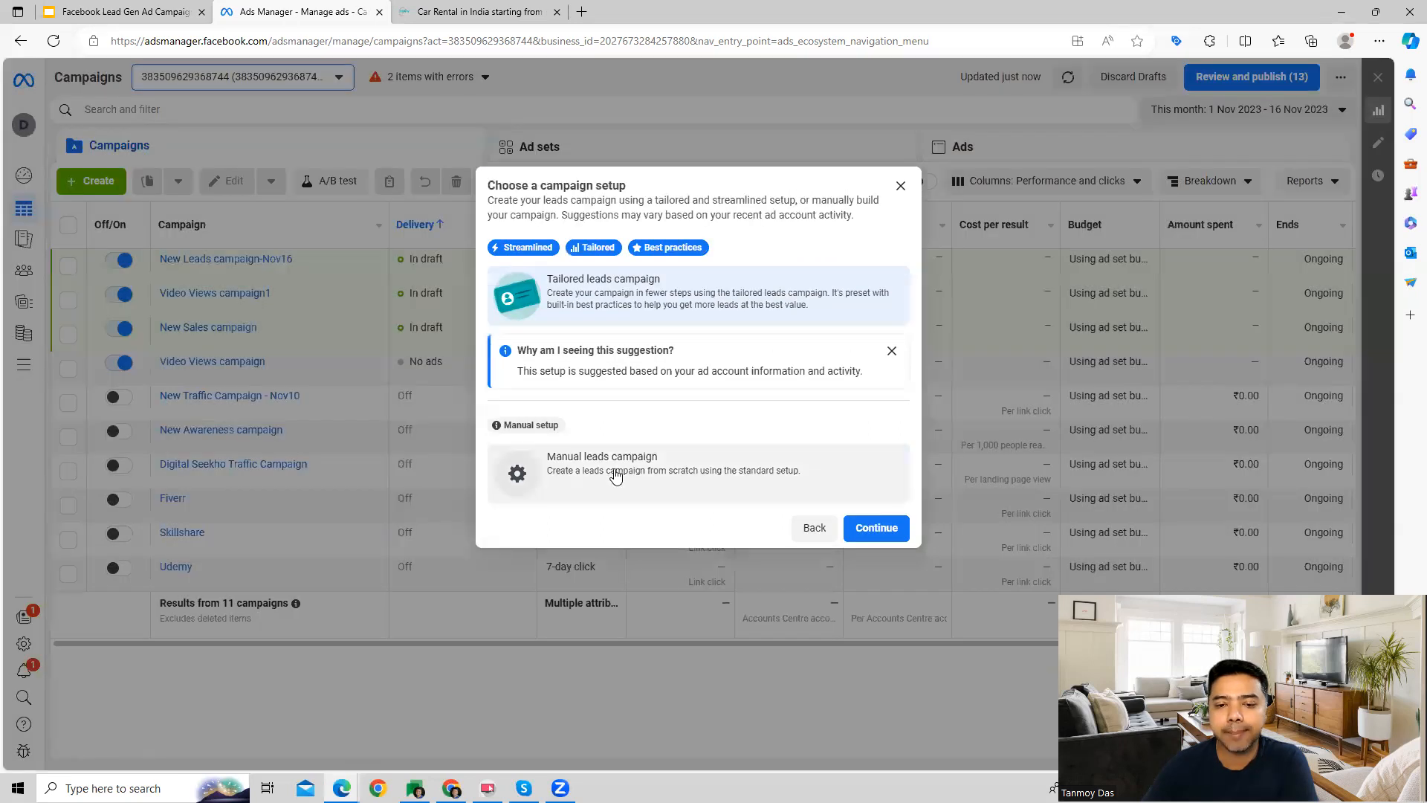
left_click(615, 474)
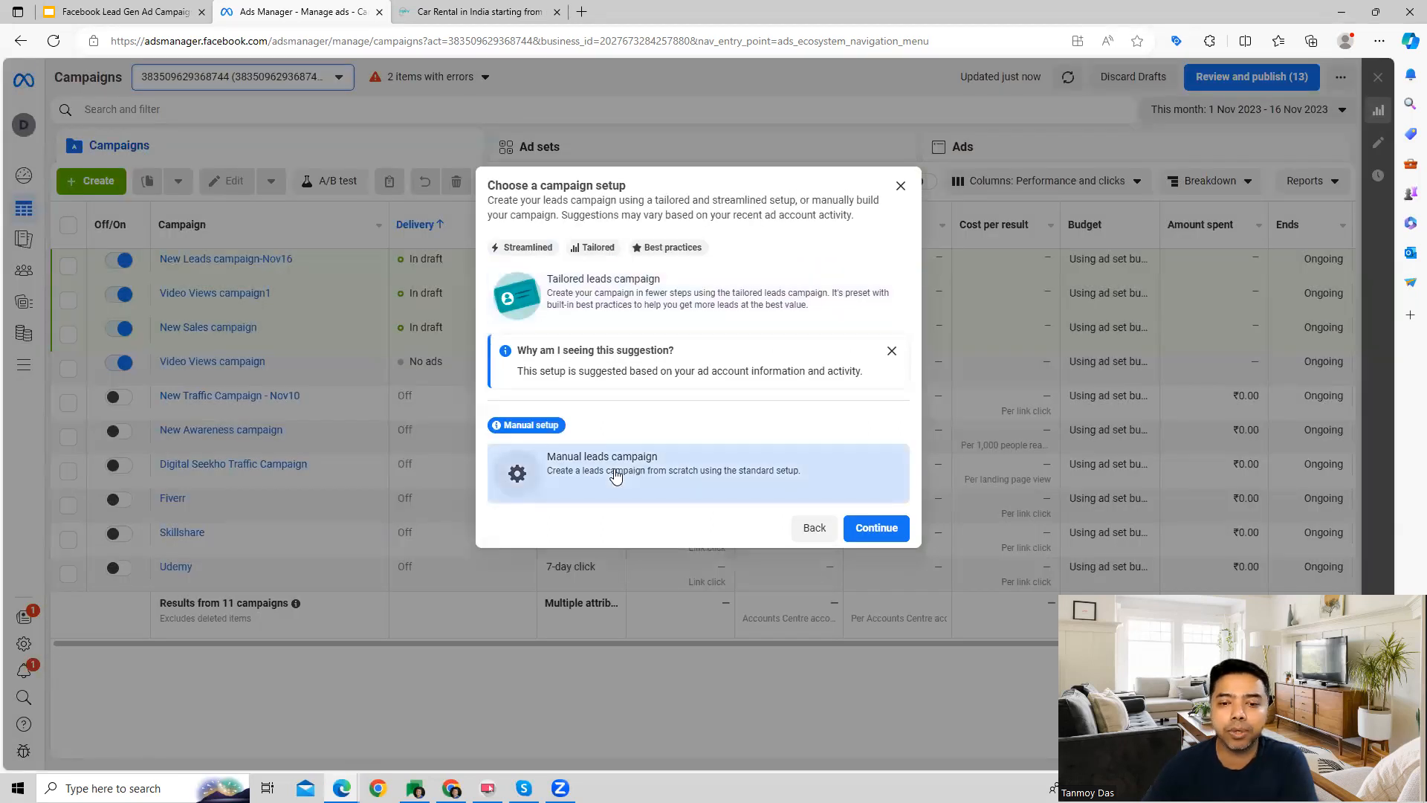
left_click(874, 529)
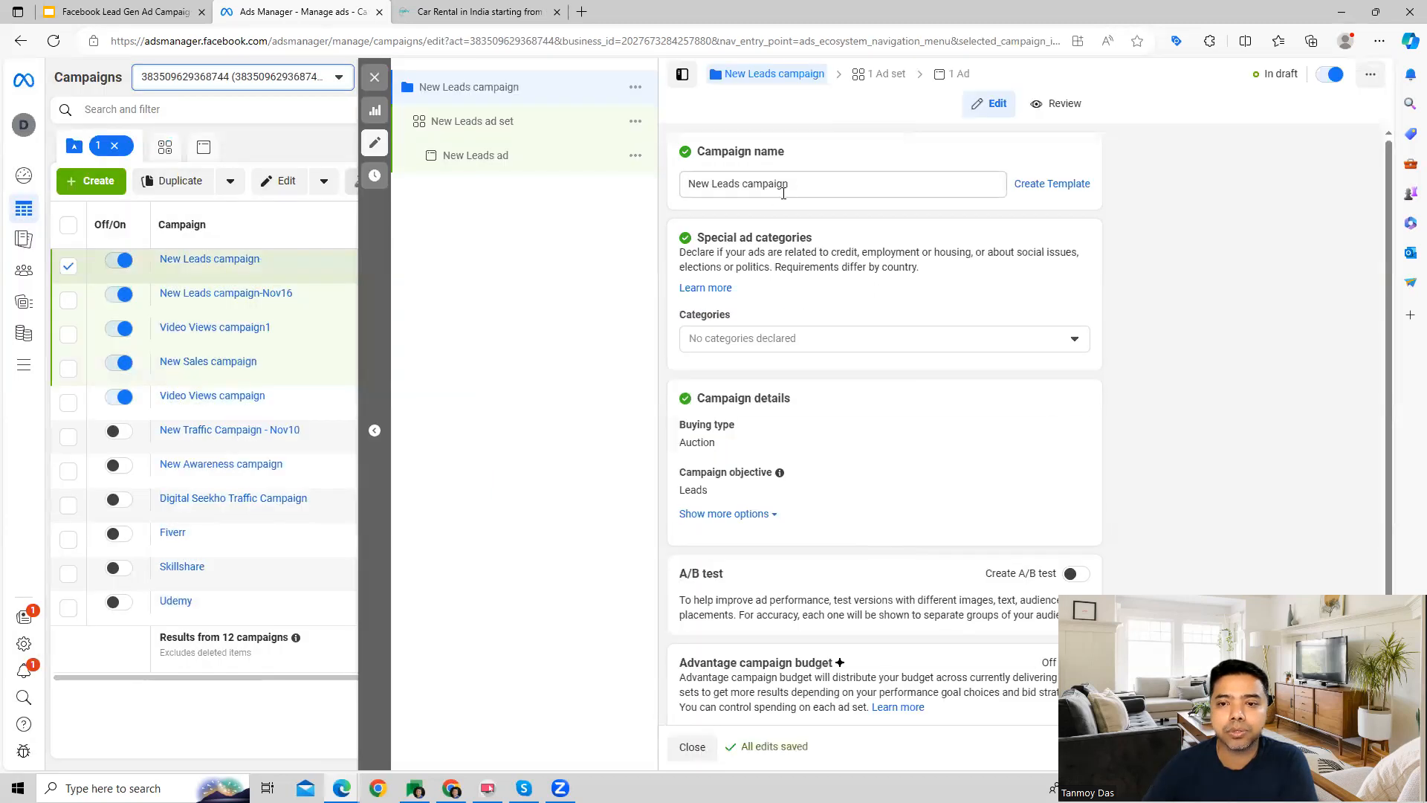
- Name the campaign "New Leads campaign-Nov17"
left_click(797, 190)
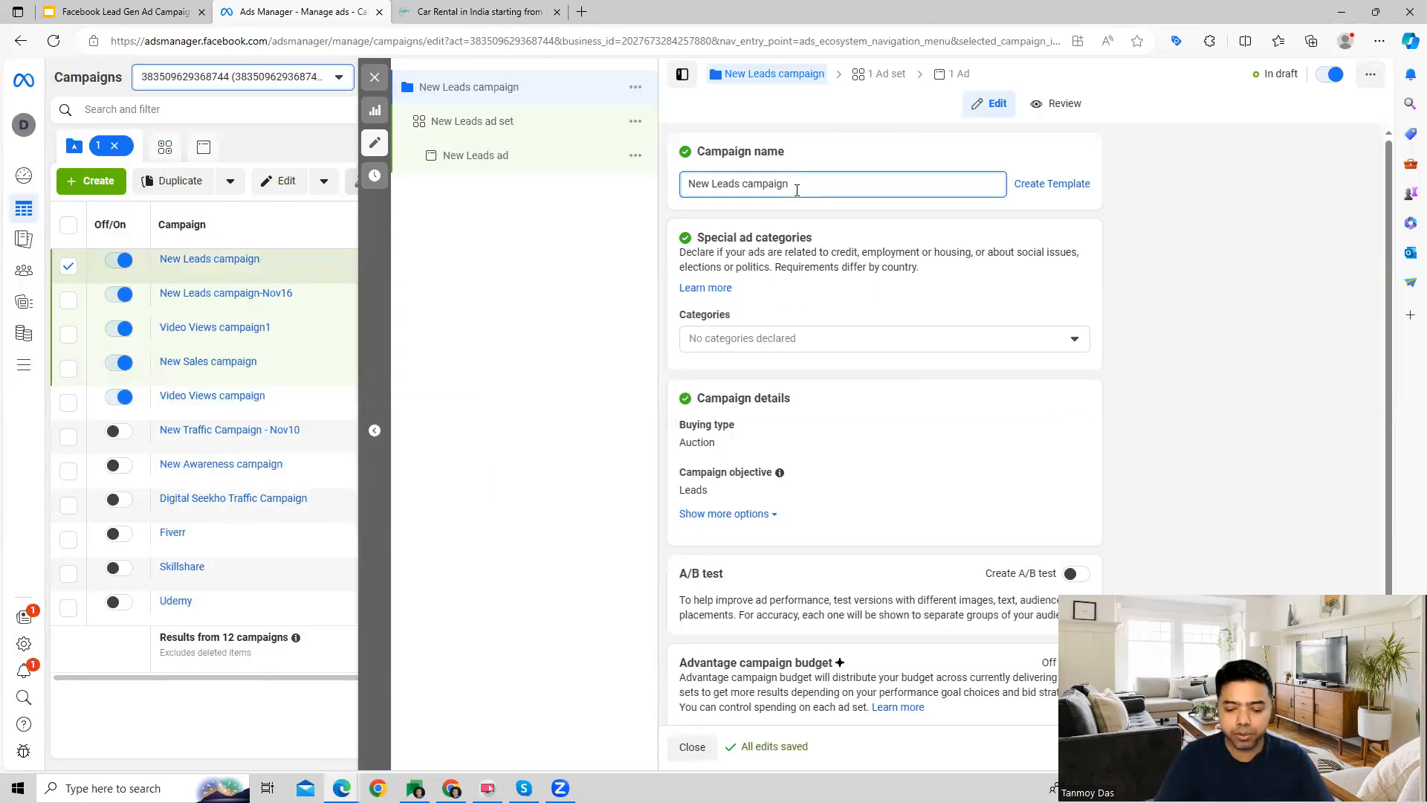
type("-Nov")
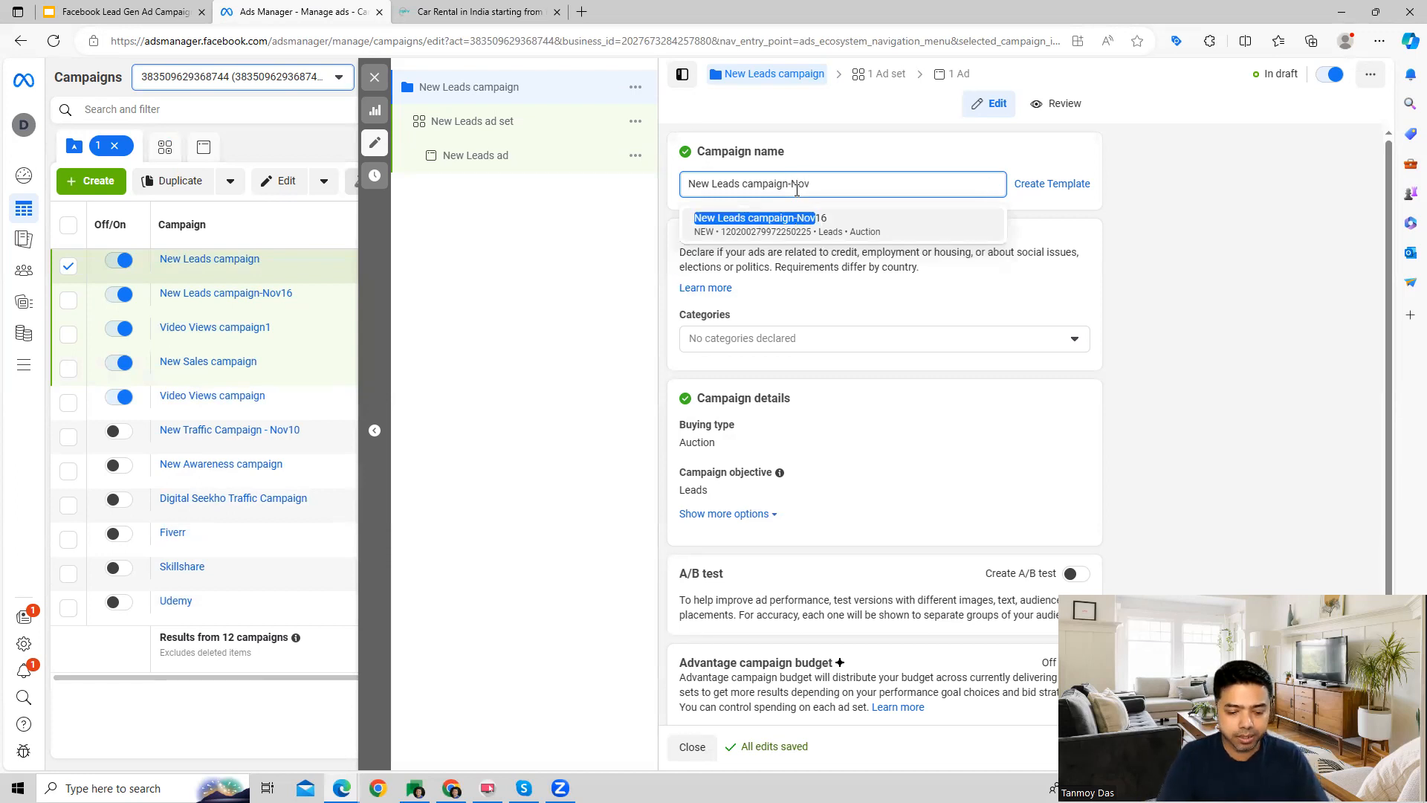
type("17")
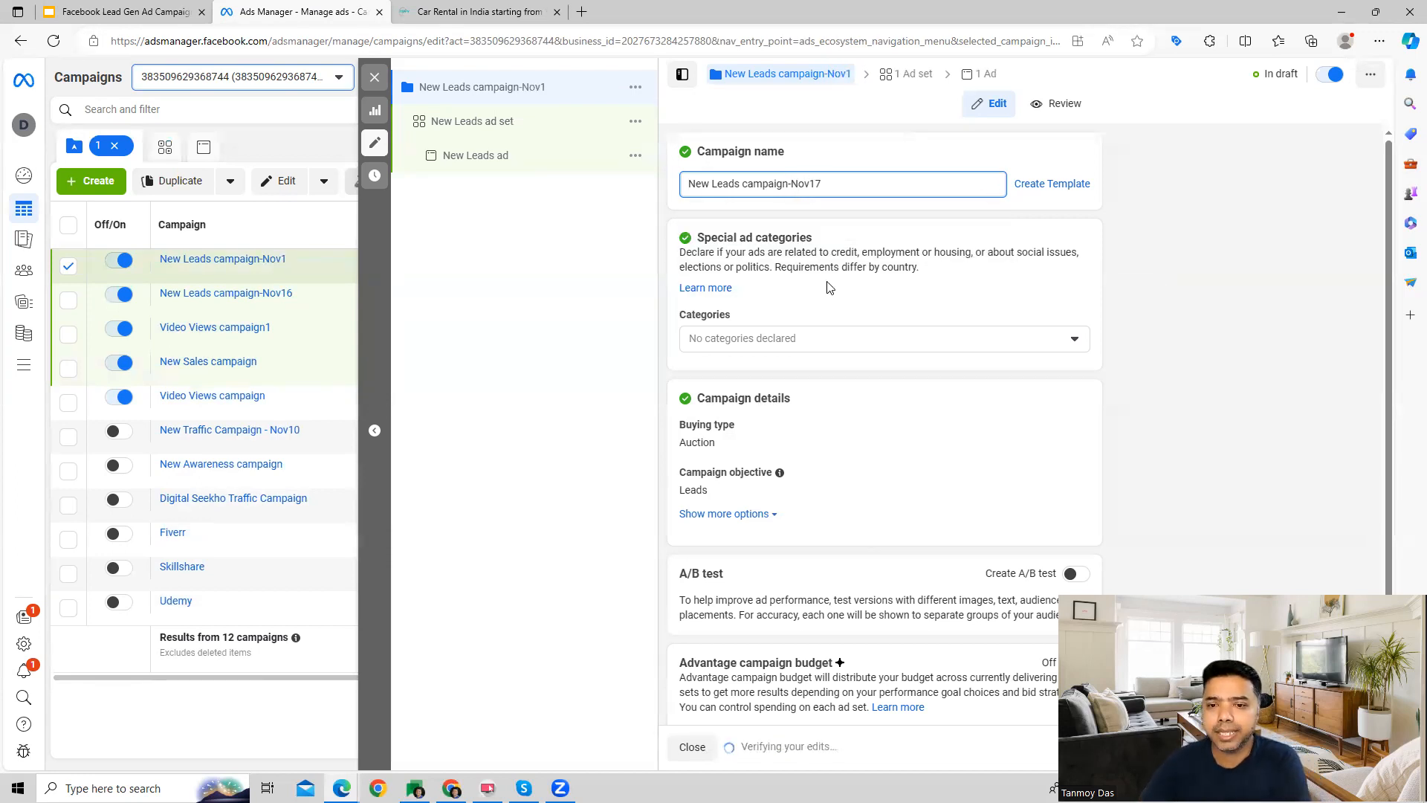
- Keep the remaining campaign settings, continue to the ad set level and name the ad set "New Leads ad set-12345"
scroll(870, 369, "down", 1)
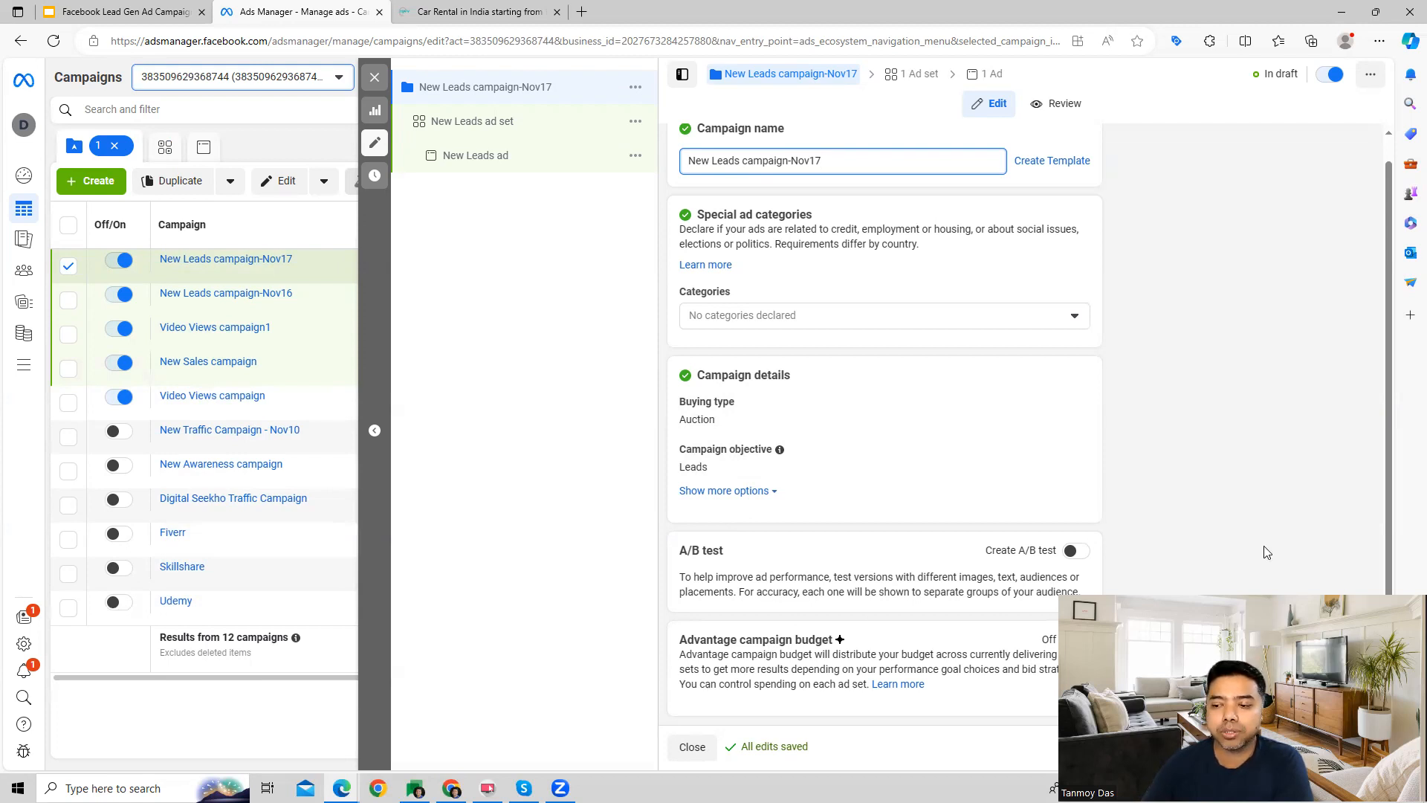
left_click(1353, 749)
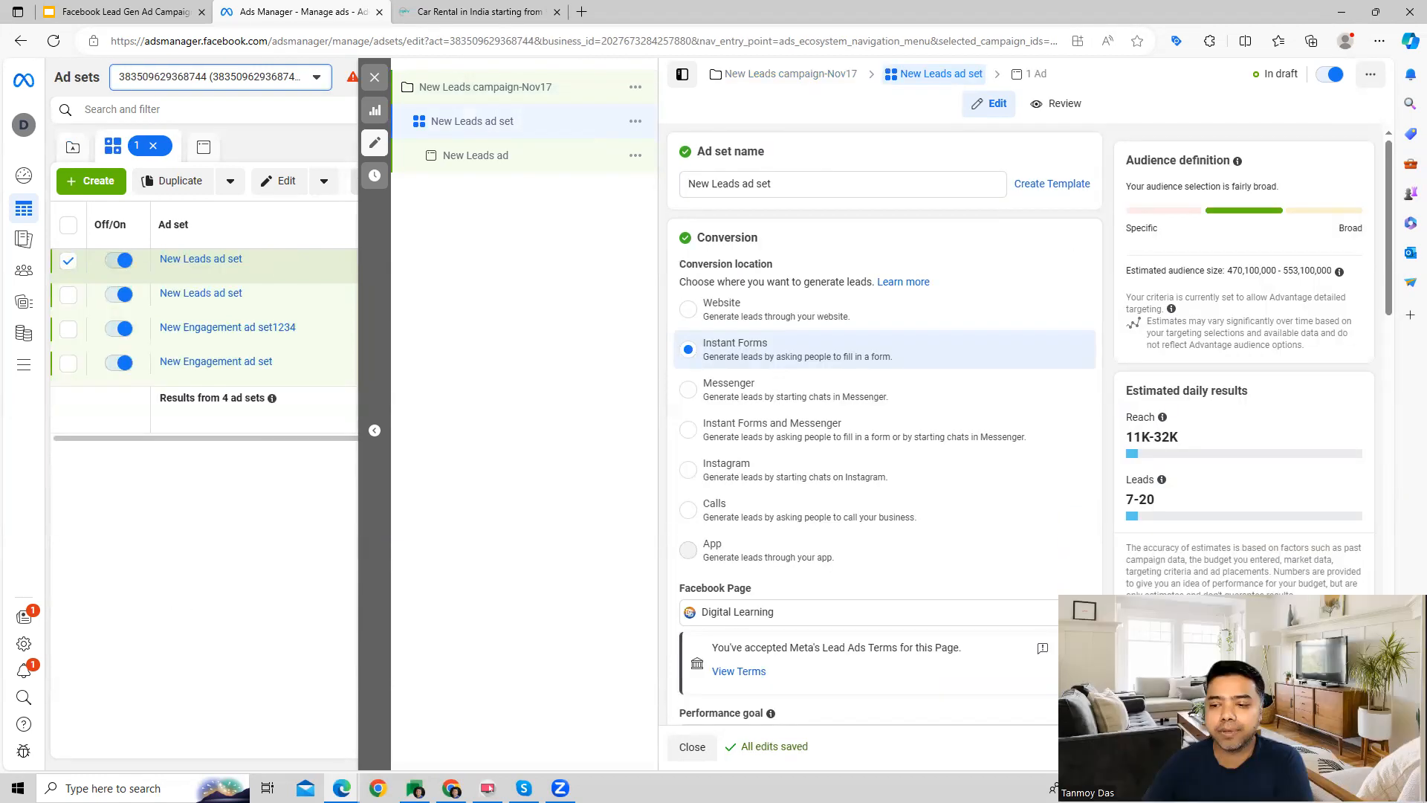
left_click(774, 185)
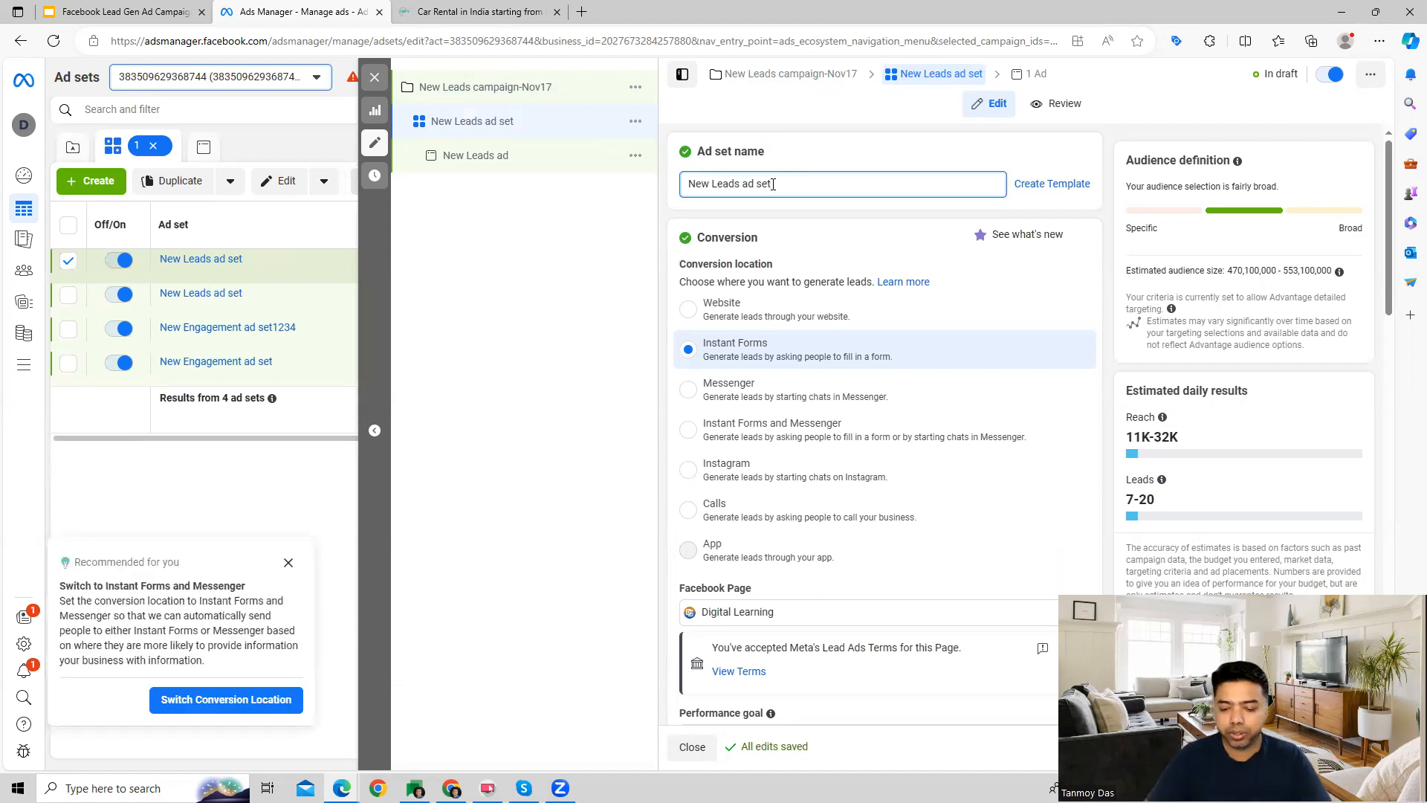
type("12345")
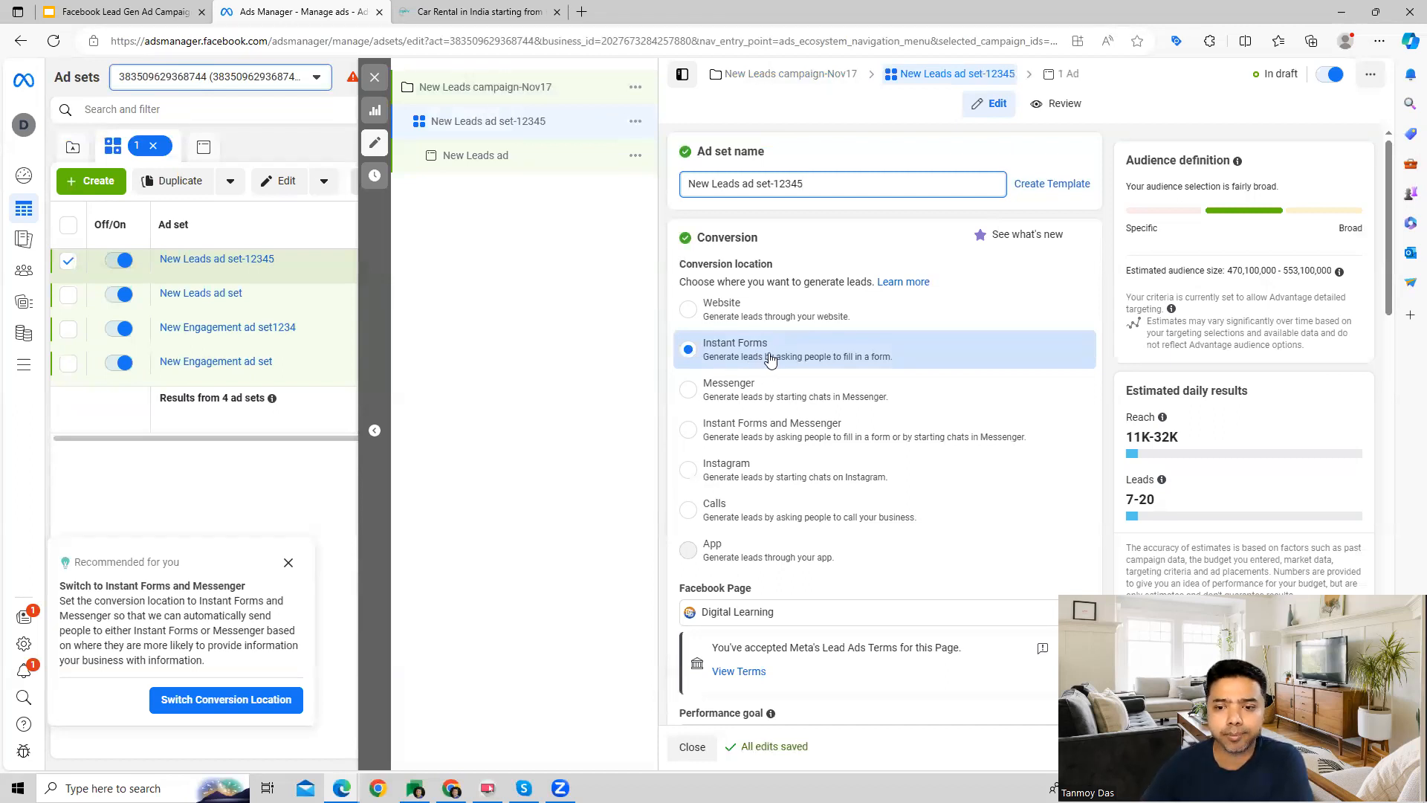
- Dismiss the Lead Ads Terms notice under the Facebook Page and choose "Maximise number of leads" as the performance goal
scroll(820, 381, "down", 3)
scroll(819, 381, "down", 2)
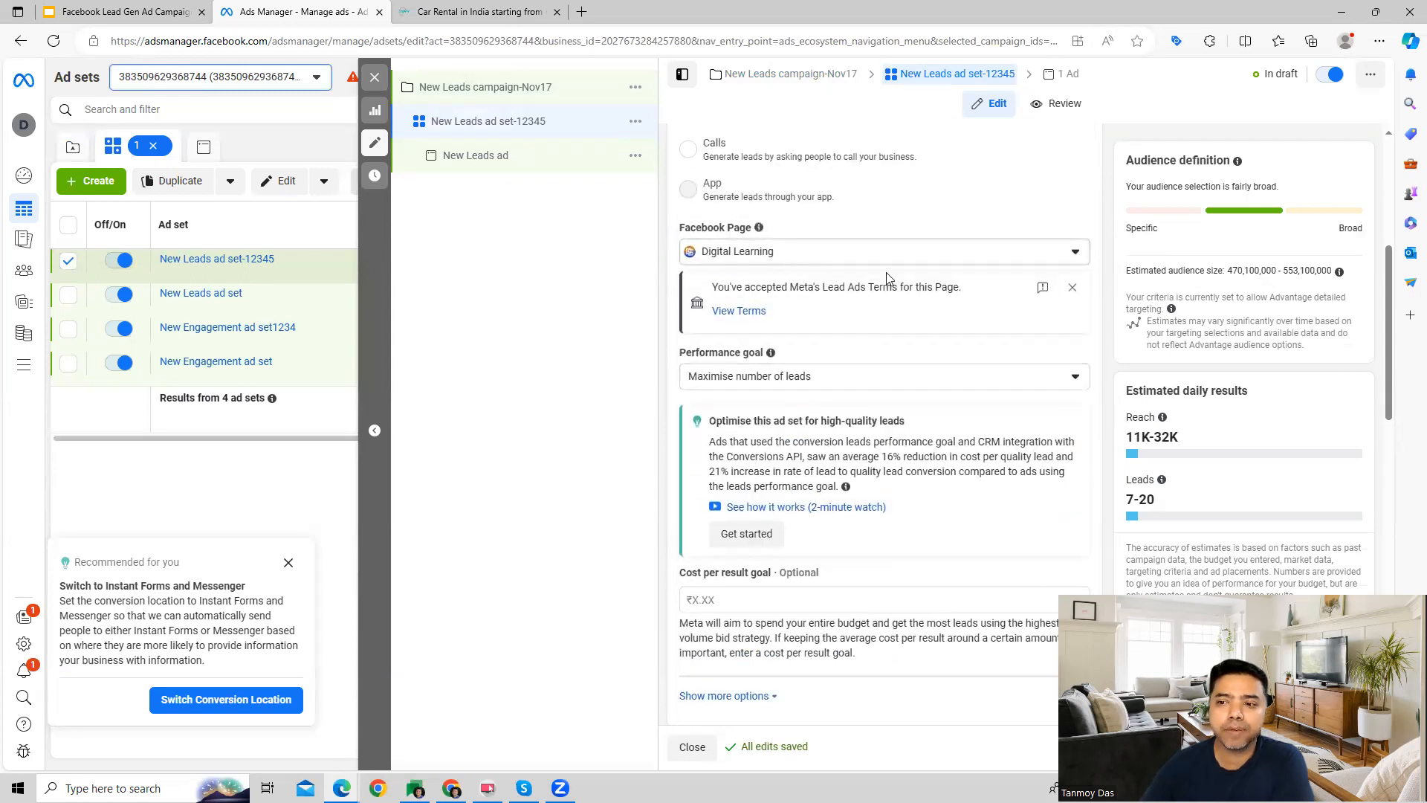
left_click(1073, 287)
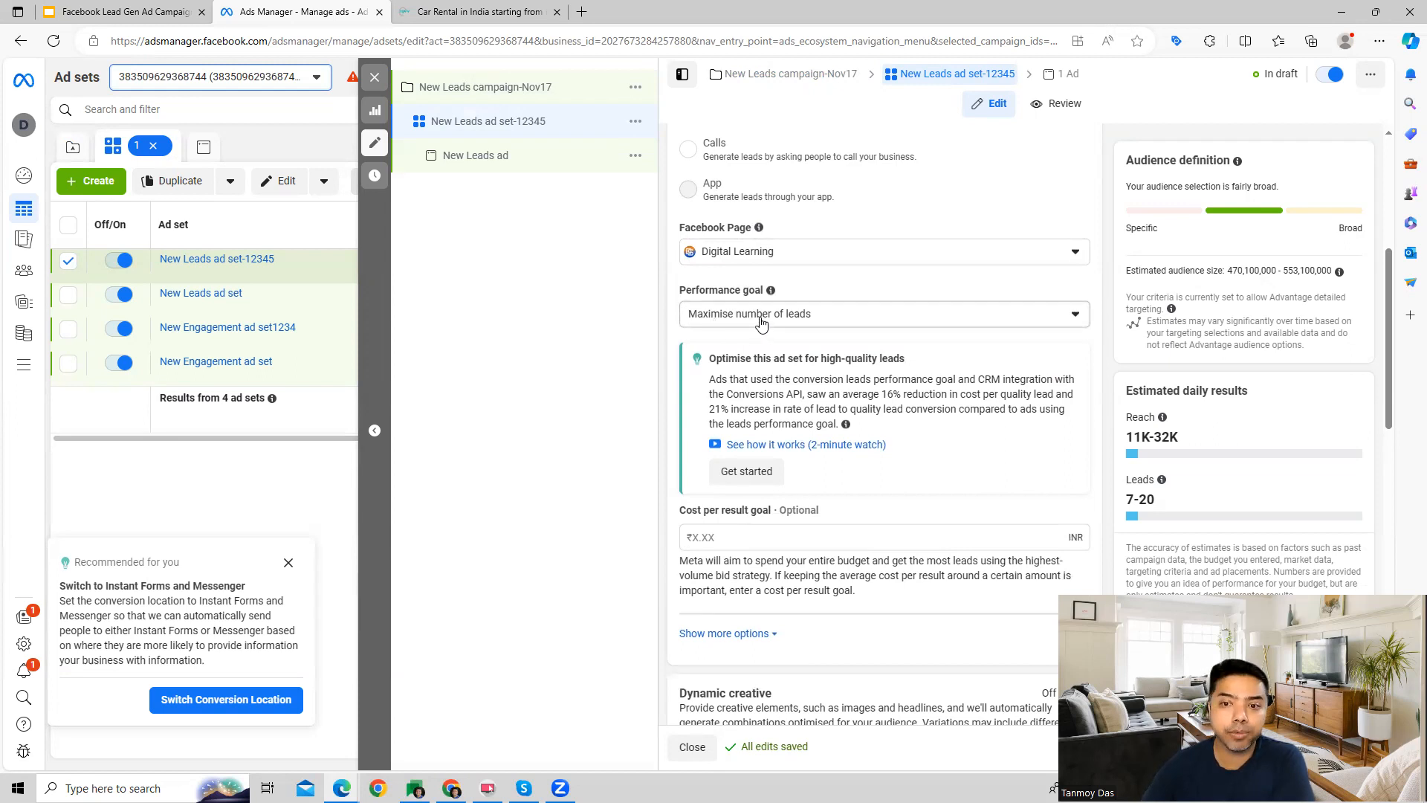
left_click(761, 323)
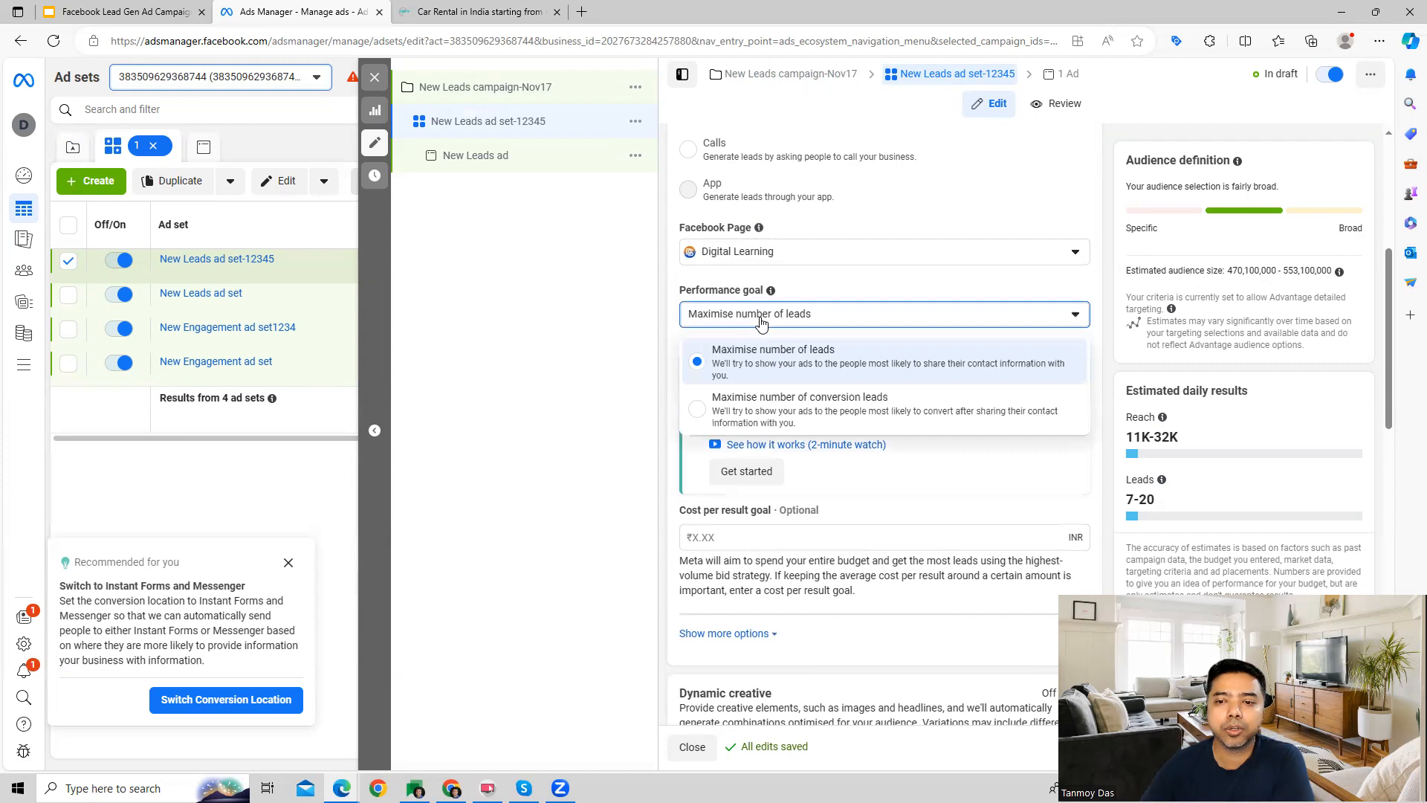
left_click(774, 366)
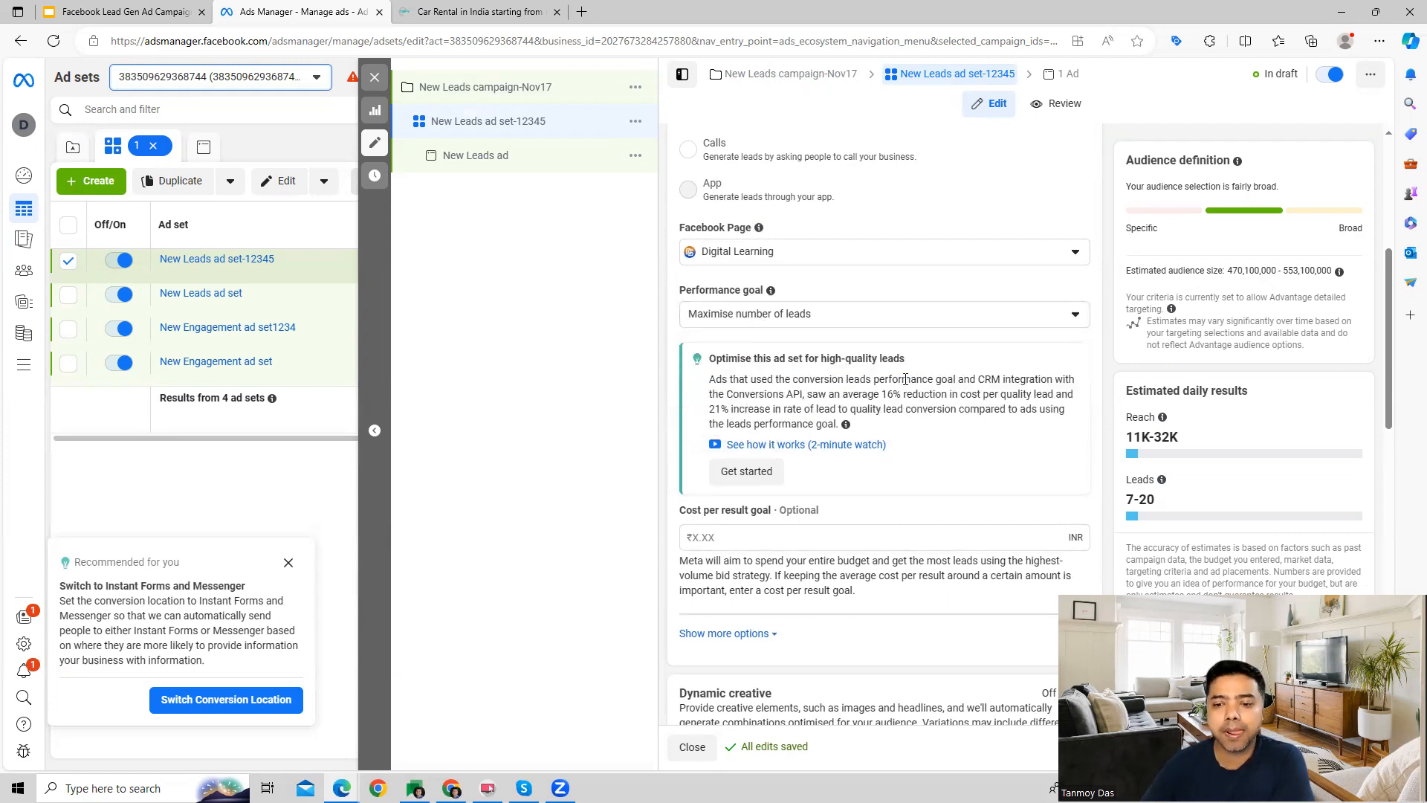
- Set the ad set's optional cost per result goal to 100 INR
scroll(906, 379, "down", 3)
left_click(715, 268)
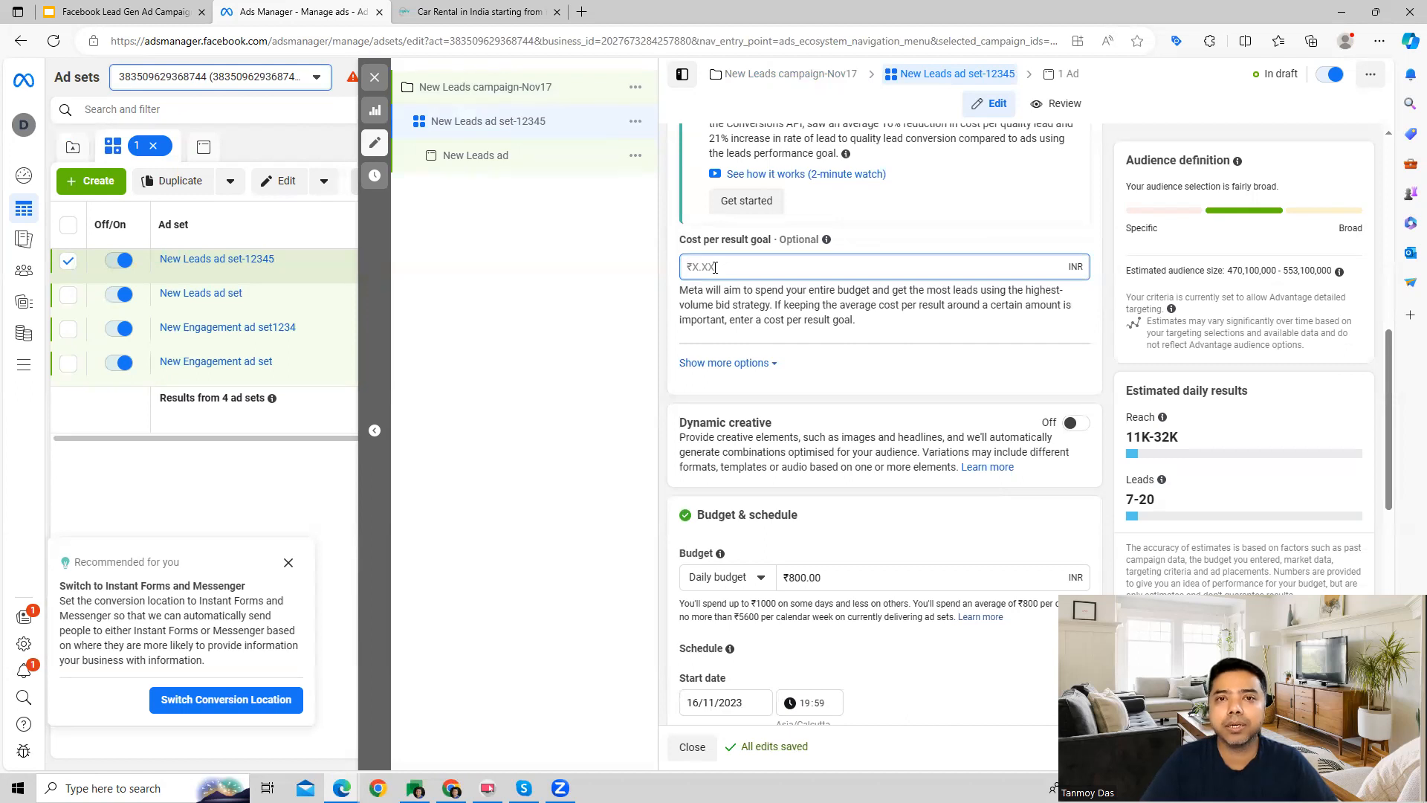
type("100")
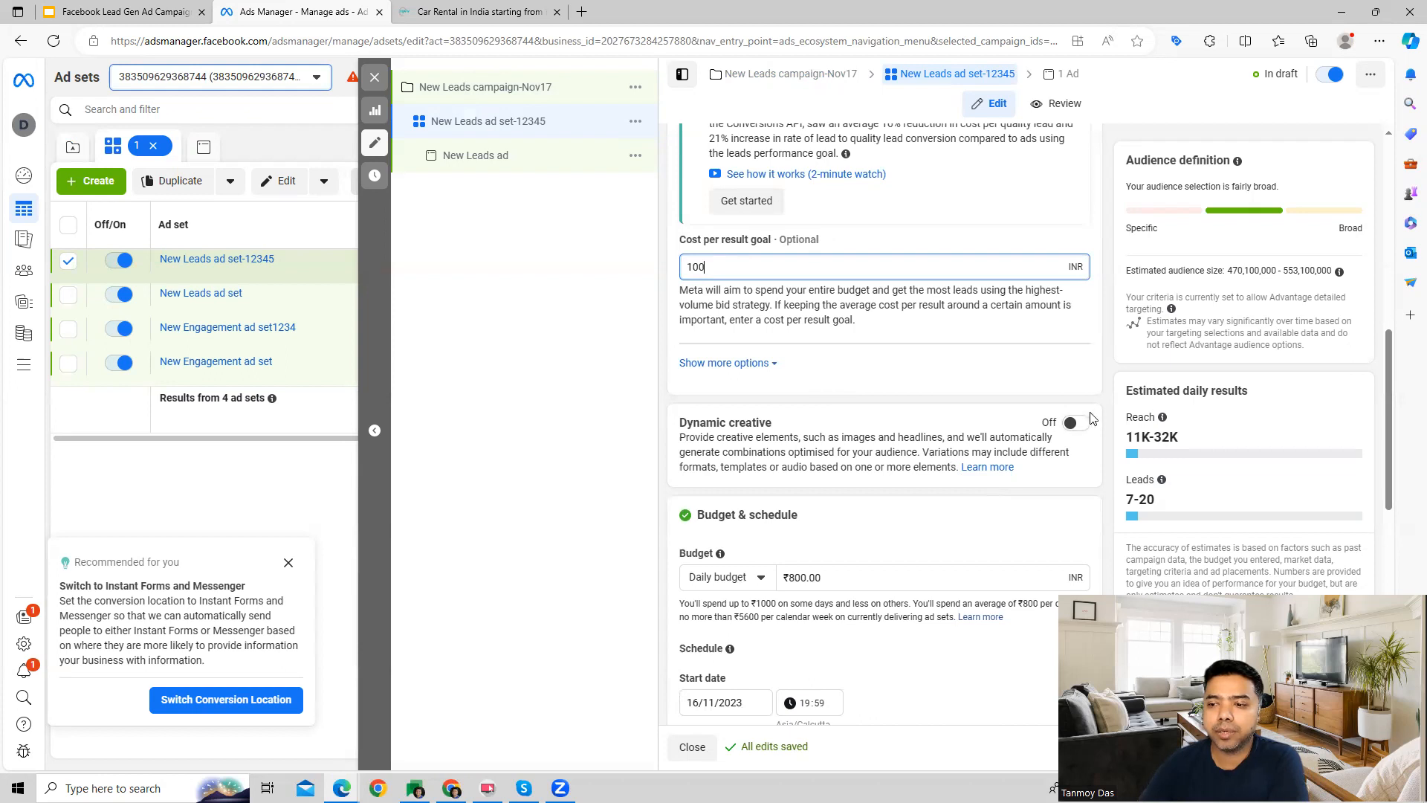
- Set the ad set's daily budget to ₹1,000
scroll(1101, 390, "down", 2)
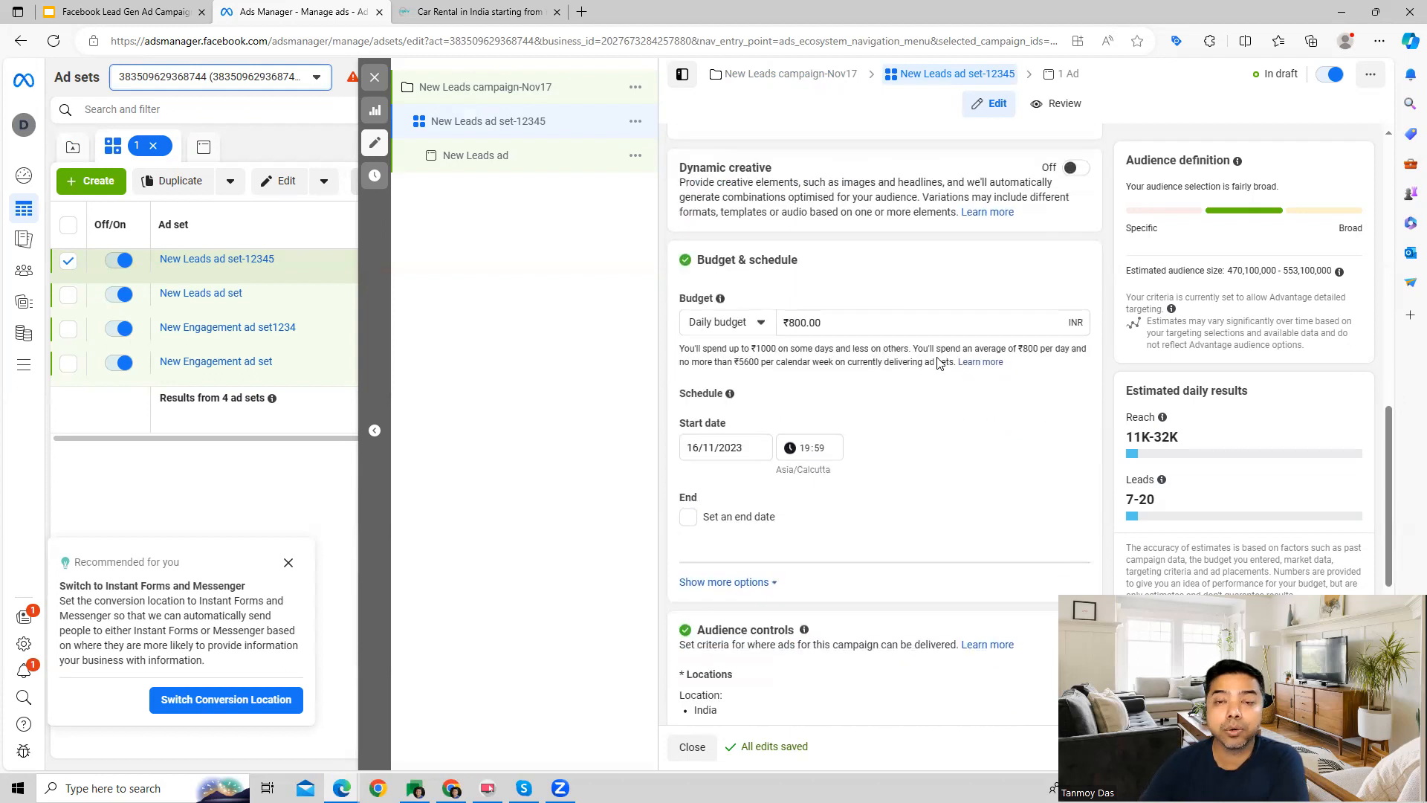
scroll(940, 365, "down", 2)
double_click(818, 217)
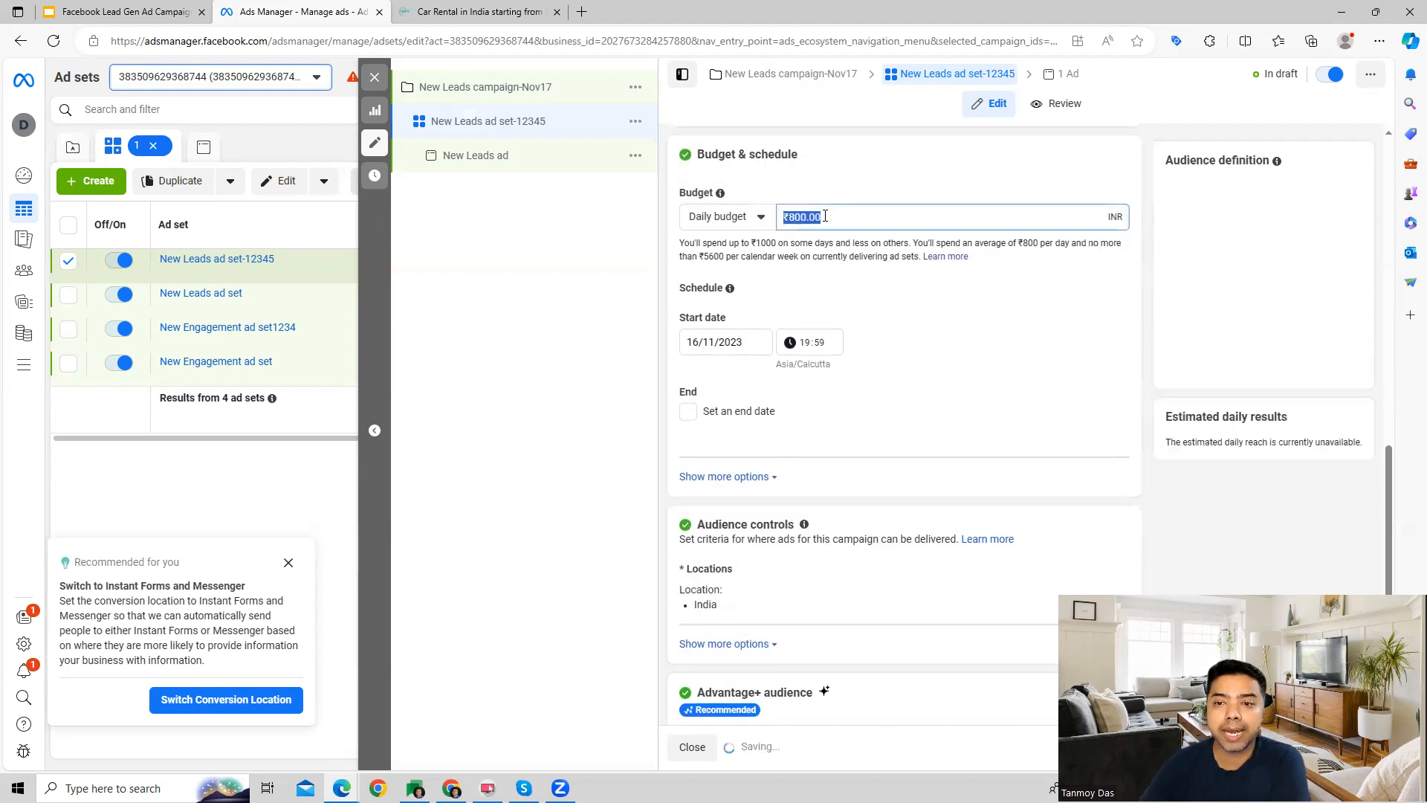
type("1000")
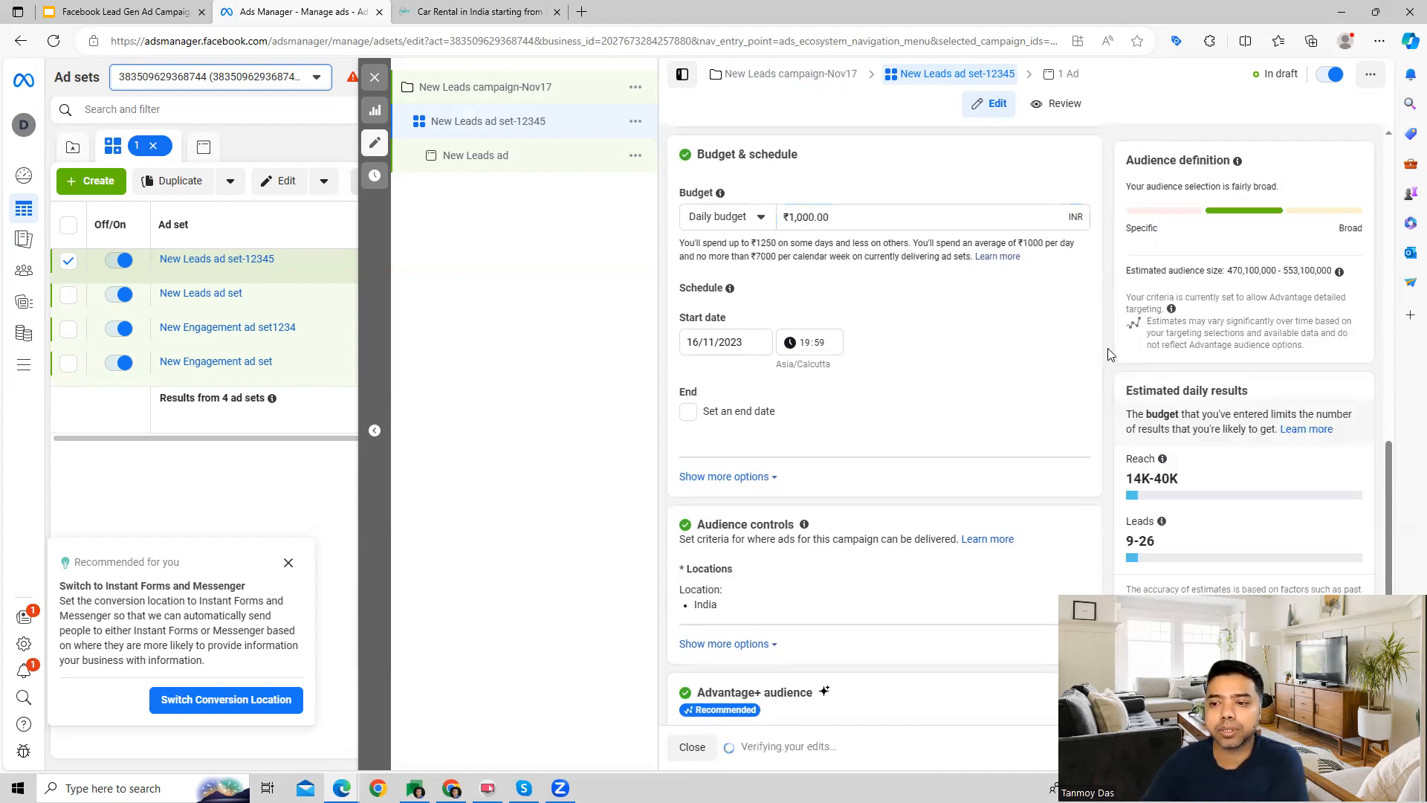
- Add the city of New York, United States, to the ad set's included locations alongside India
scroll(1100, 361, "down", 3)
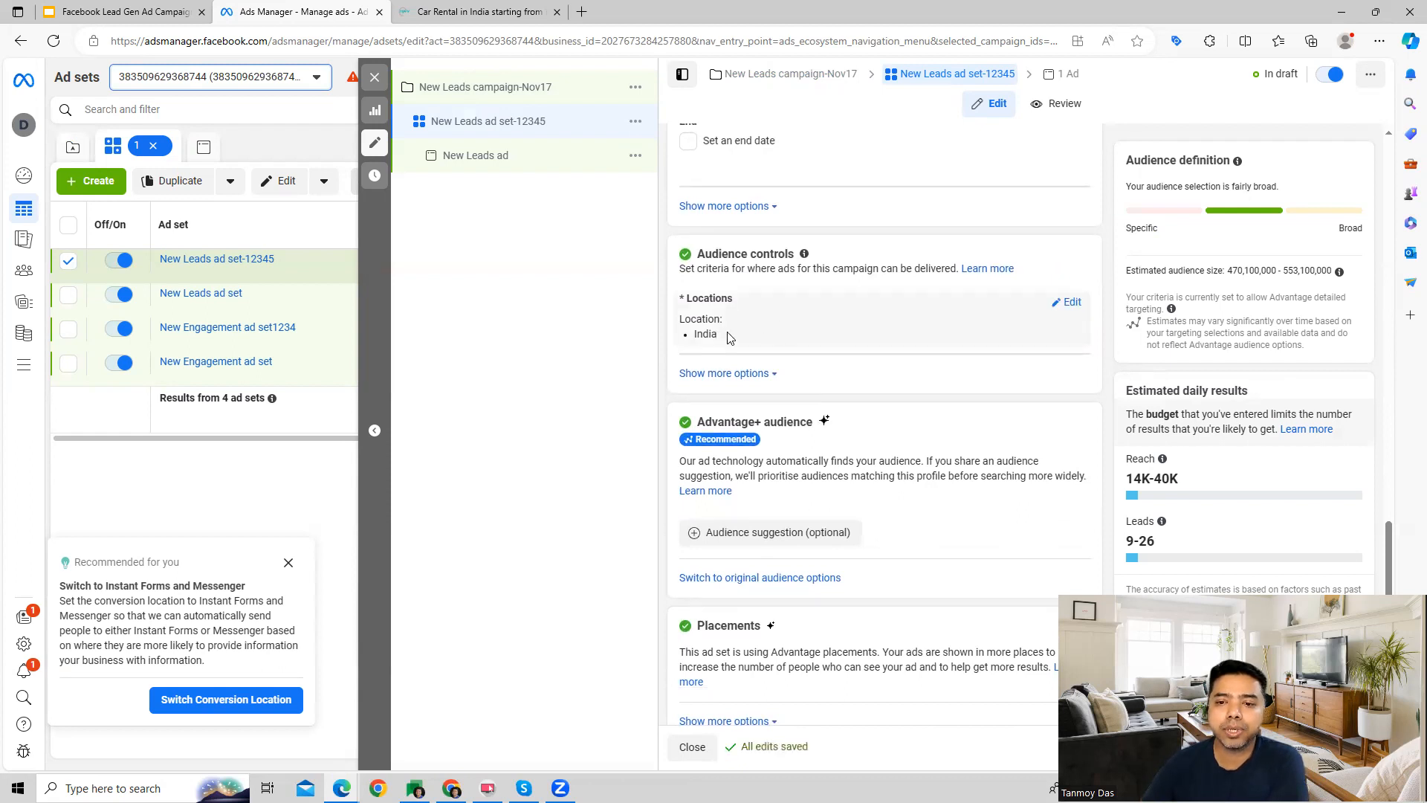
left_click(1070, 302)
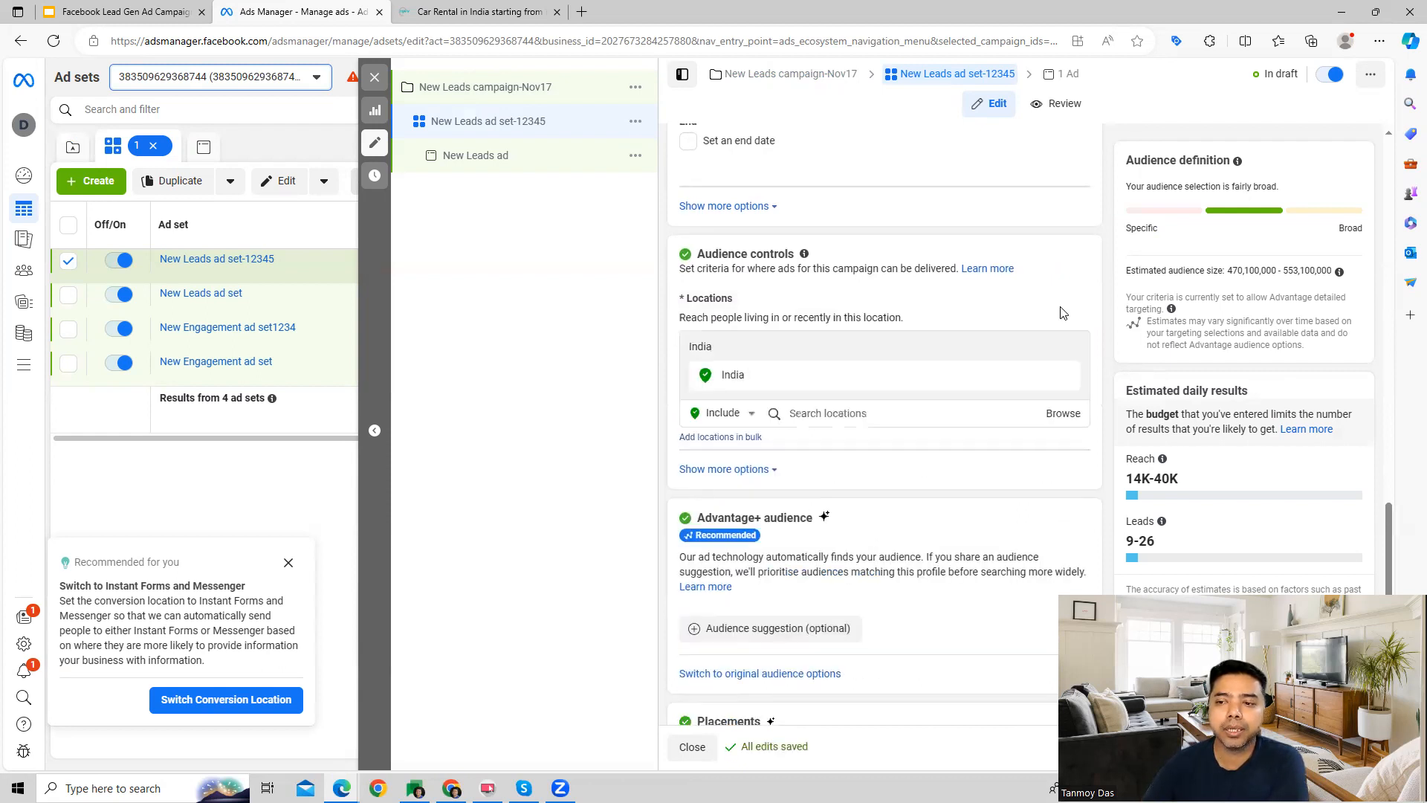
left_click(1056, 415)
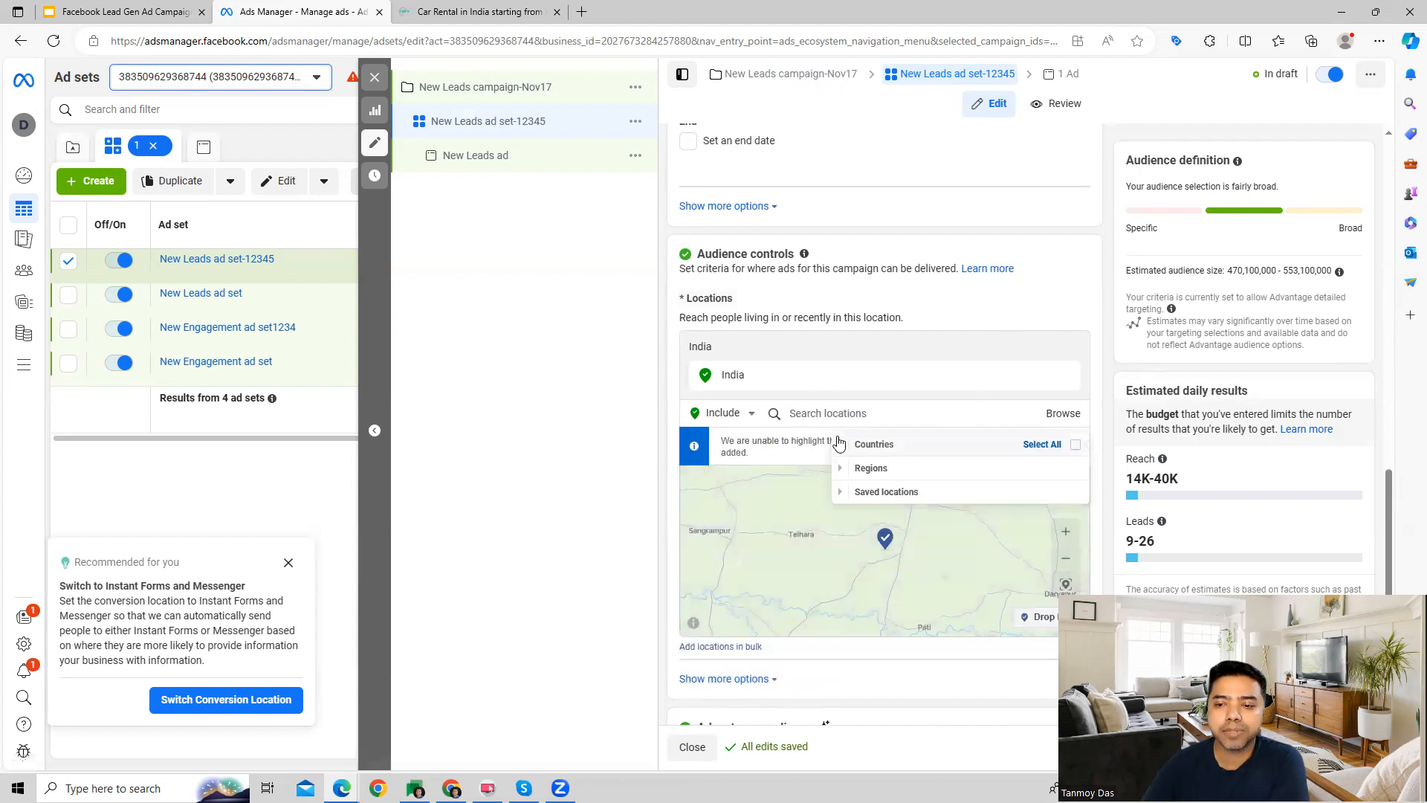
left_click(781, 387)
left_click(836, 411)
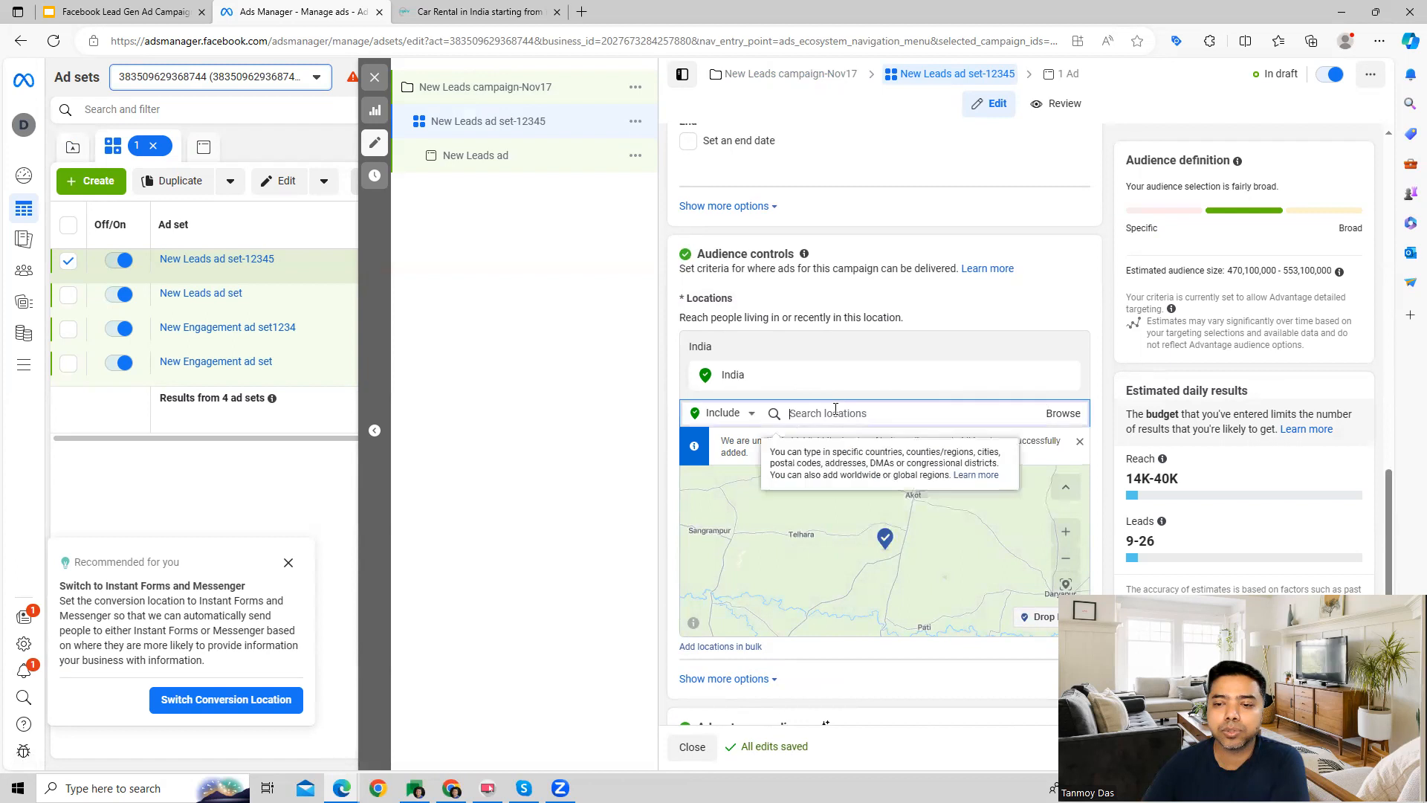
type("new york")
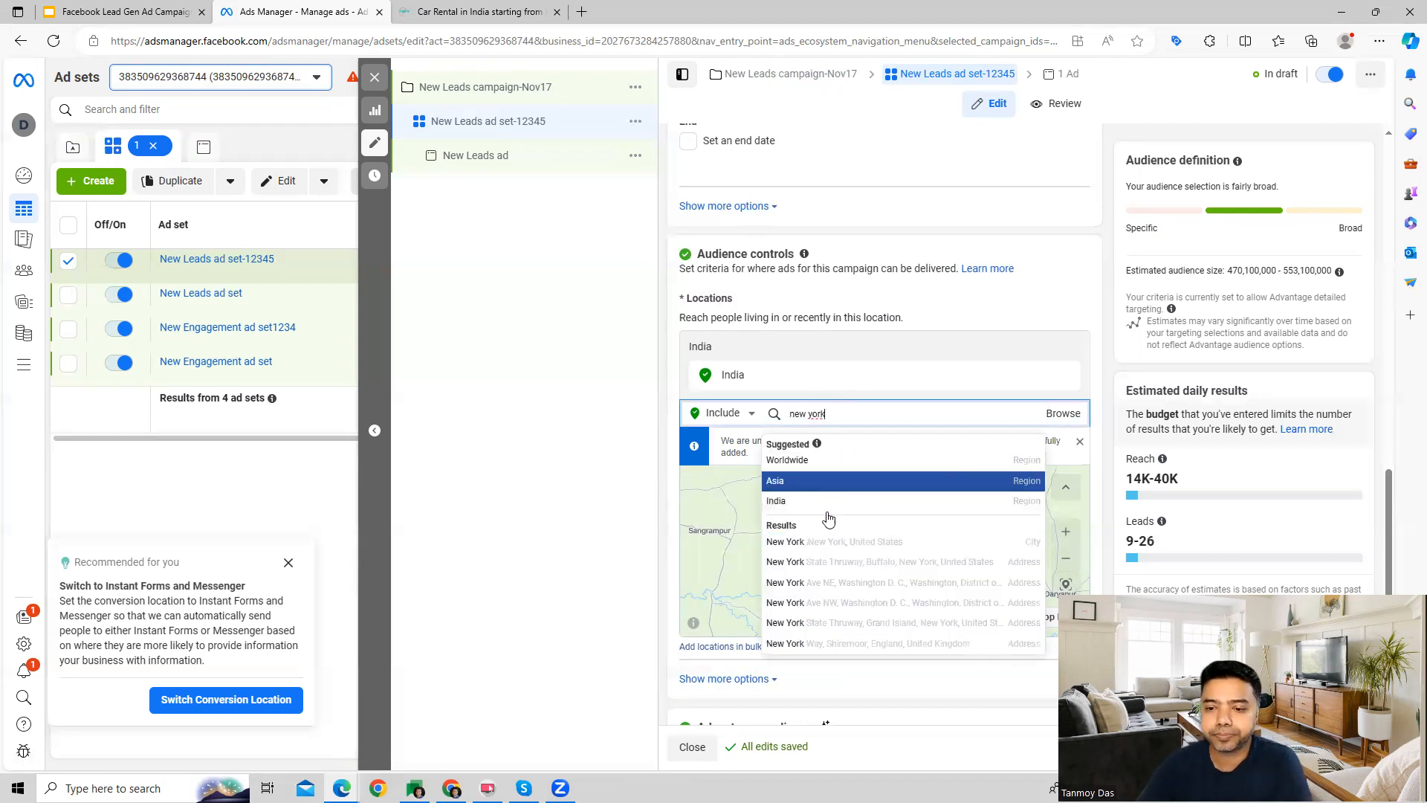
left_click(989, 542)
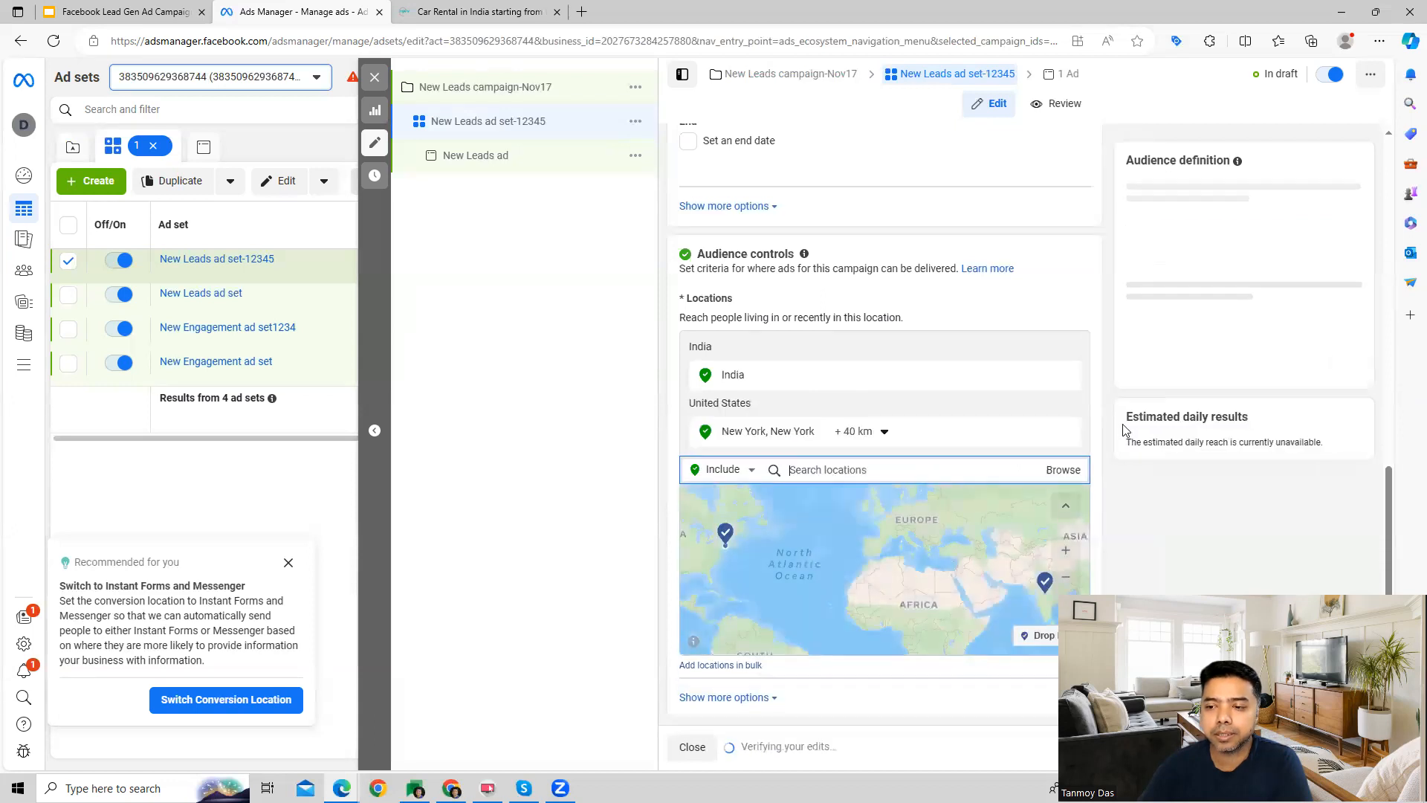
- Switch the ad set from Advantage+ audience to the original audience options
scroll(1102, 406, "down", 5)
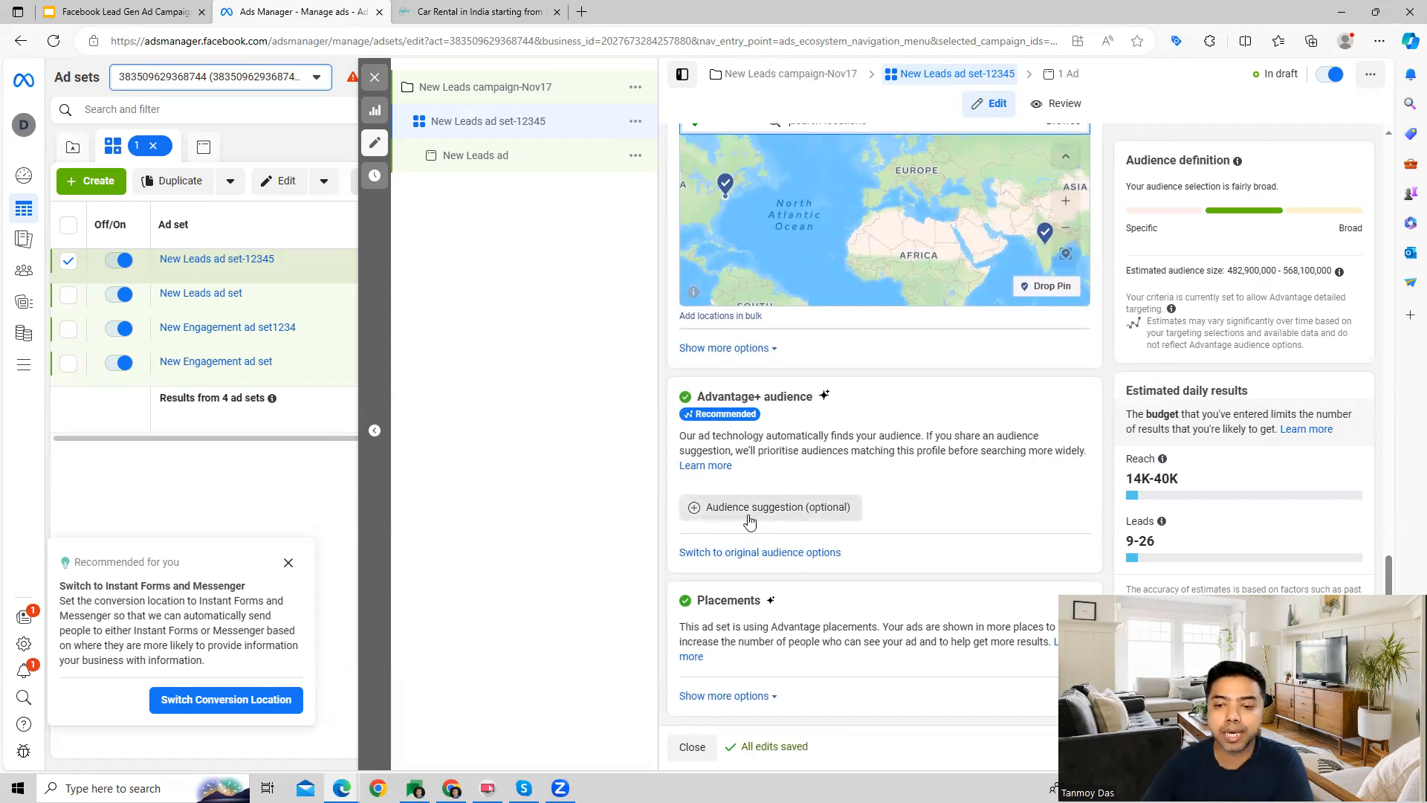
left_click(734, 555)
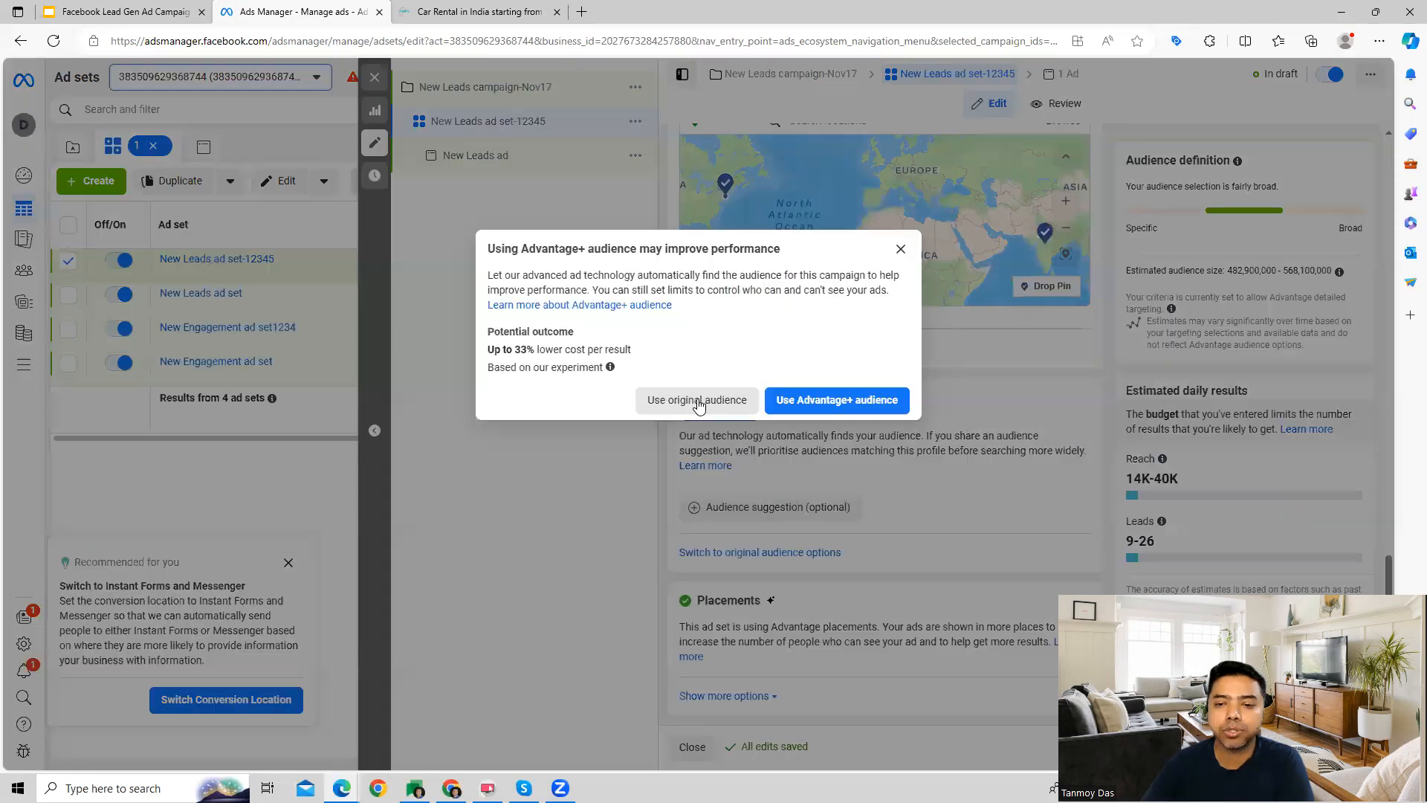
left_click(696, 399)
- Set the audience's maximum age to 60 and open the gender setting for editing
scroll(940, 458, "down", 8)
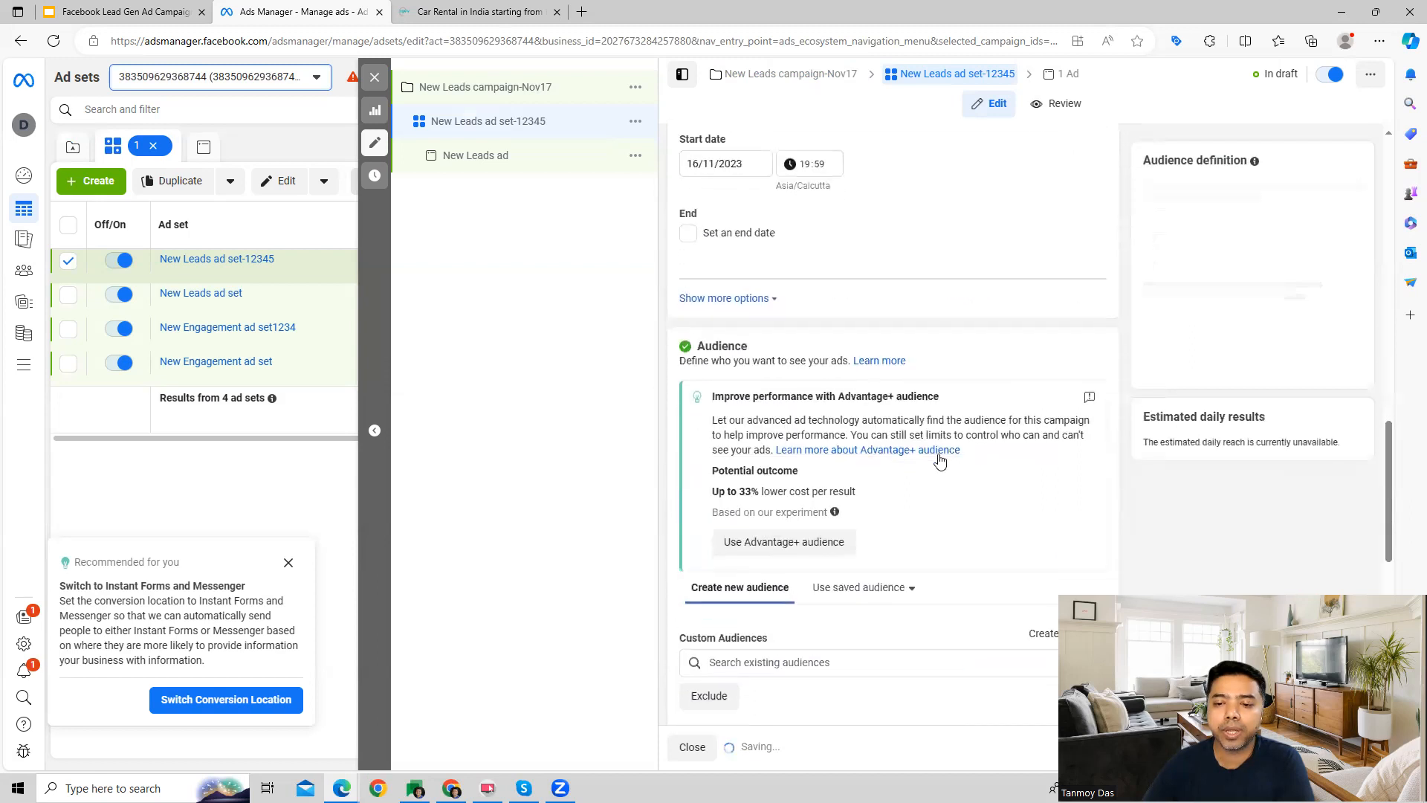
scroll(940, 455, "down", 3)
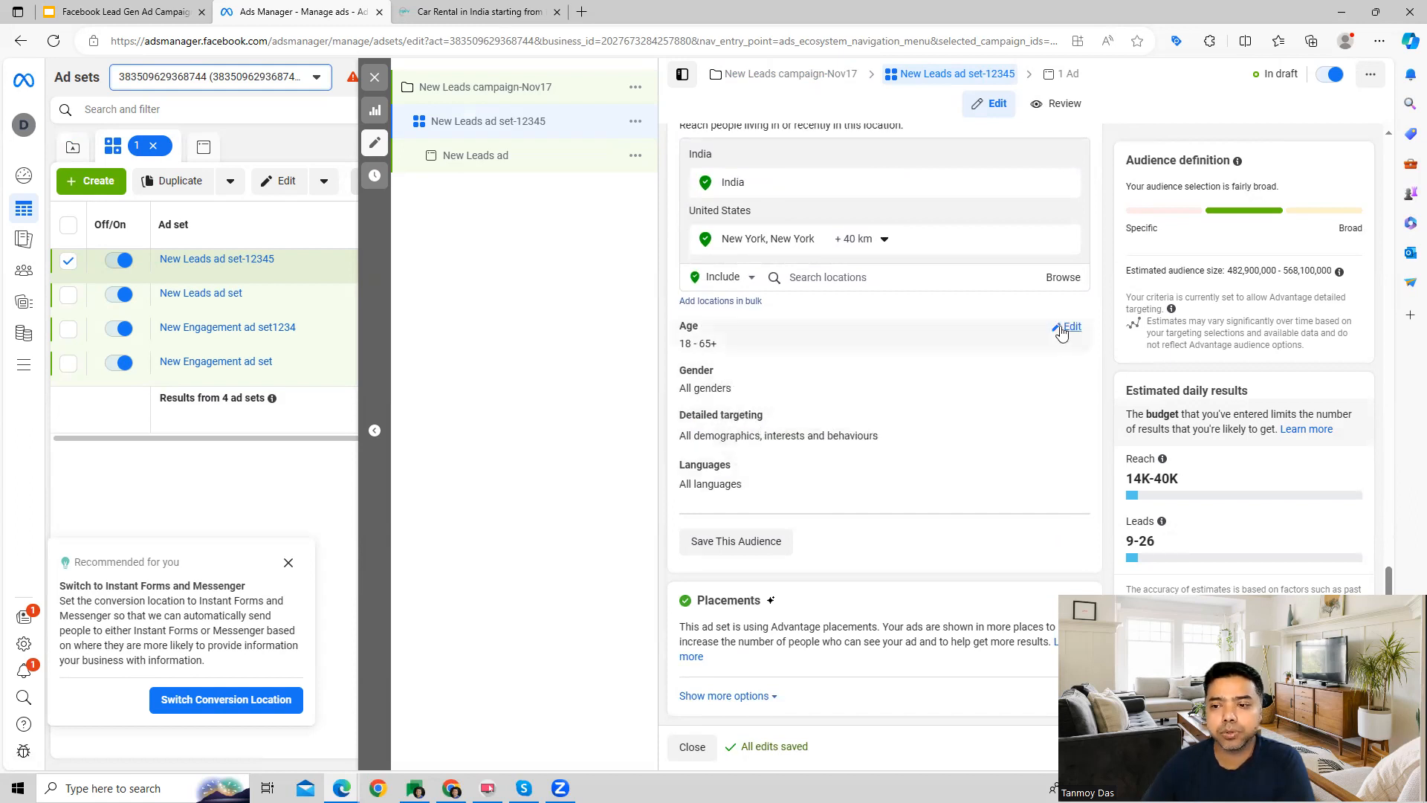
left_click(1065, 328)
left_click(768, 350)
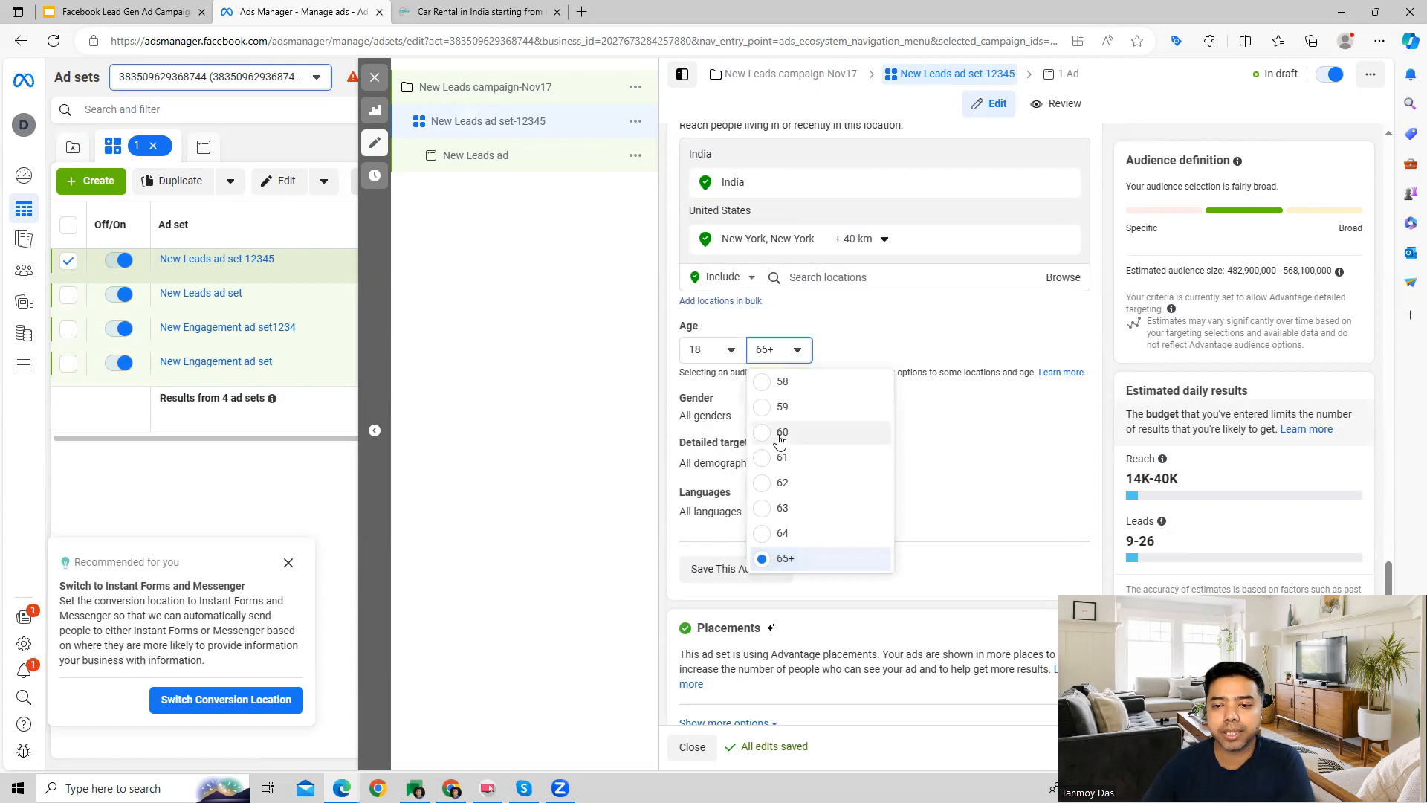
left_click(783, 435)
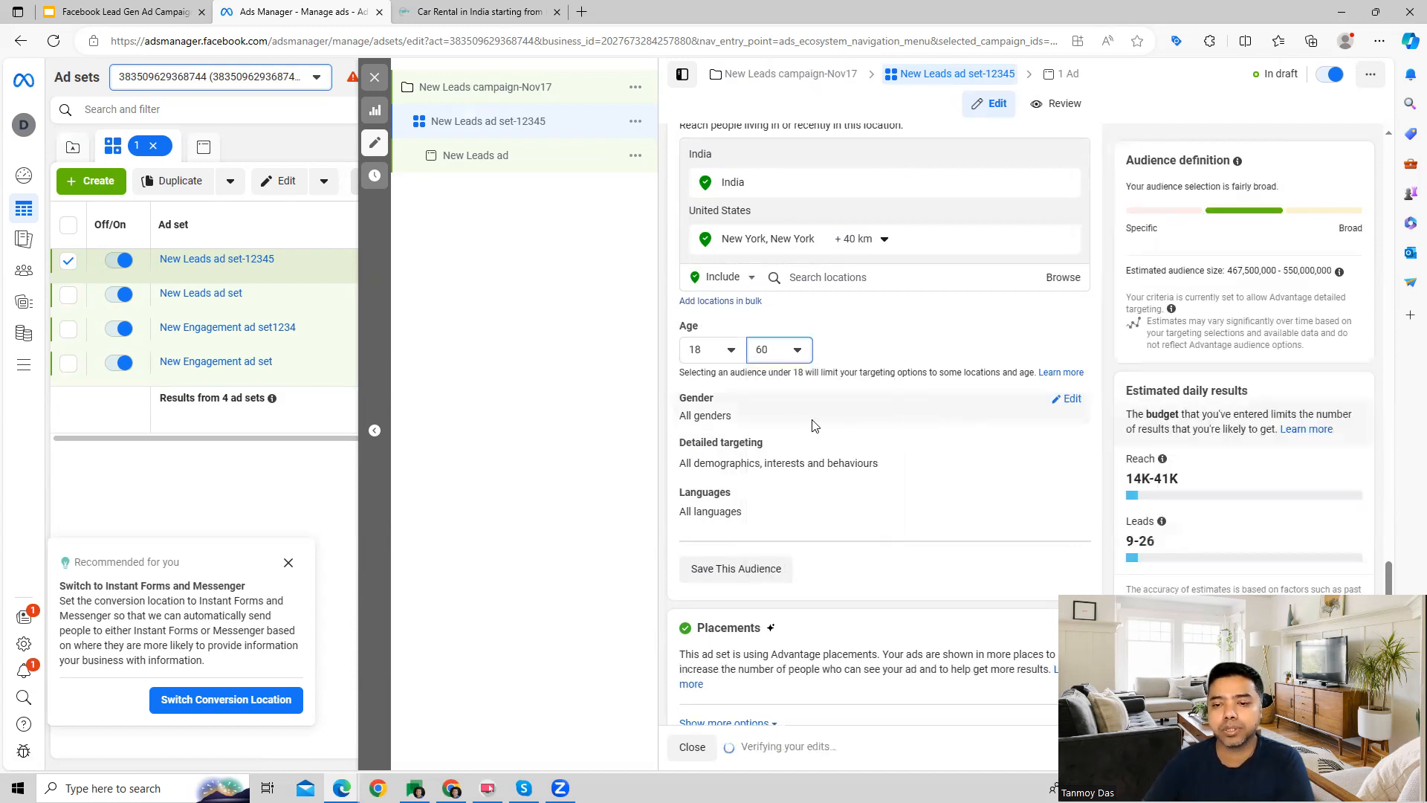
left_click(1067, 399)
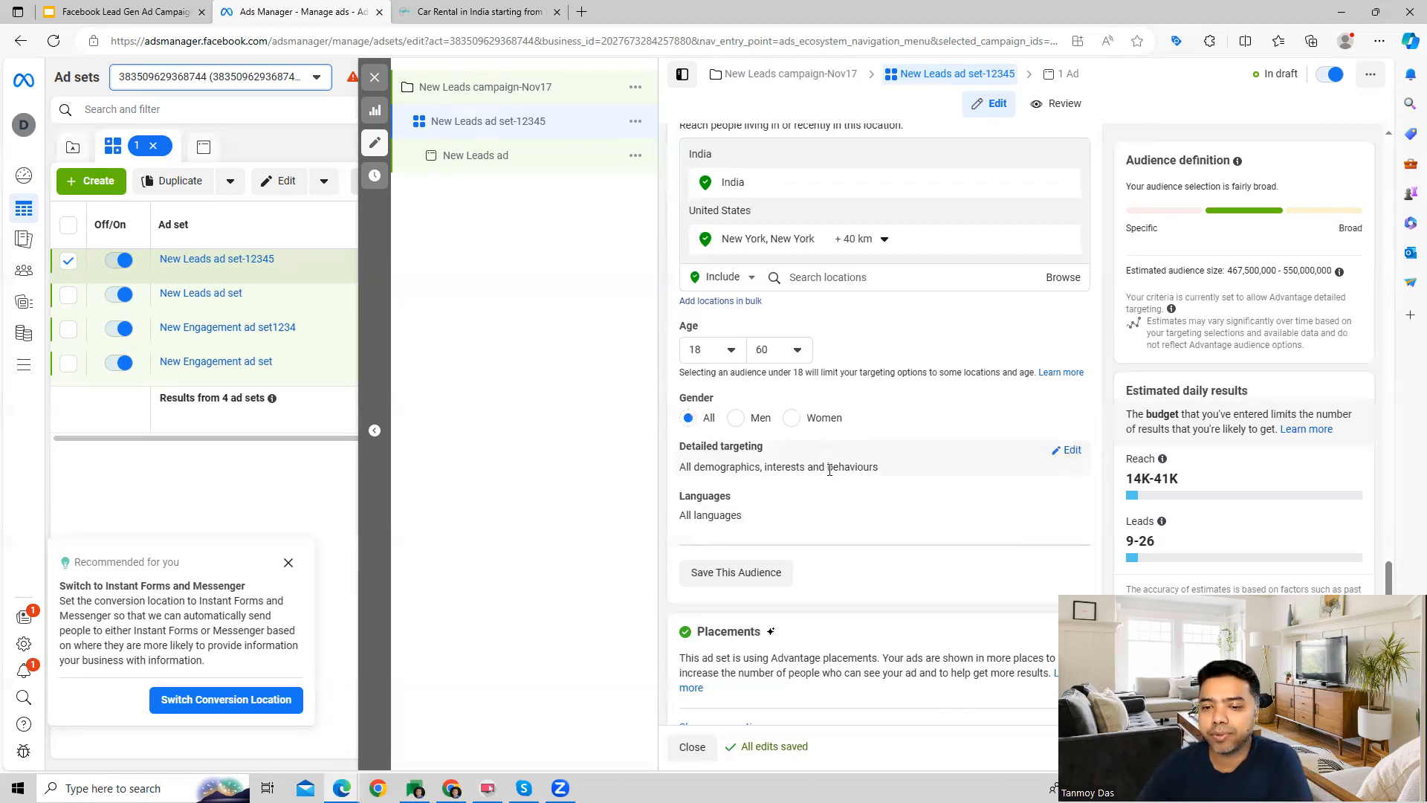
- Add the interest "Car rentals (transportation)" to the ad set's detailed targeting by searching for "car rental"
left_click(1068, 450)
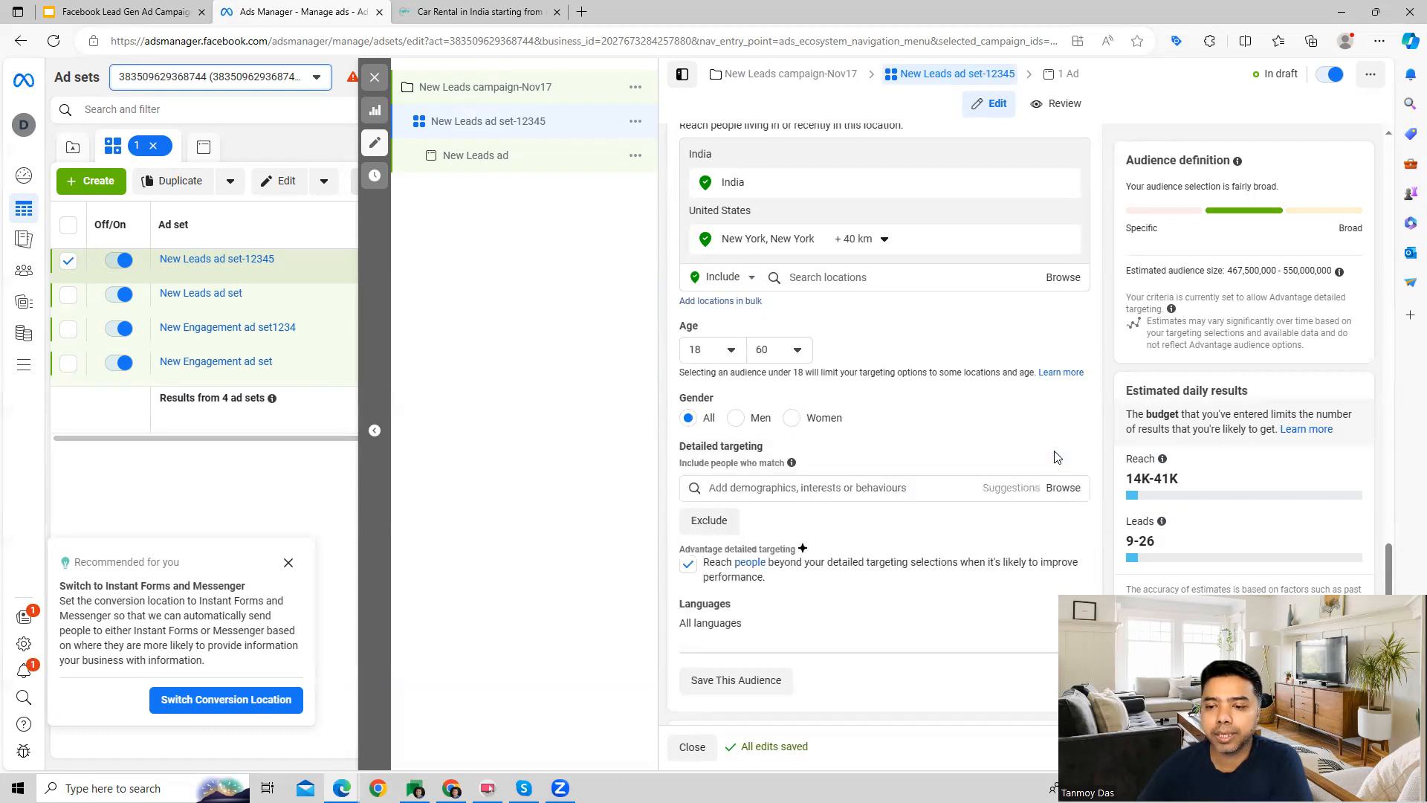
left_click(1011, 488)
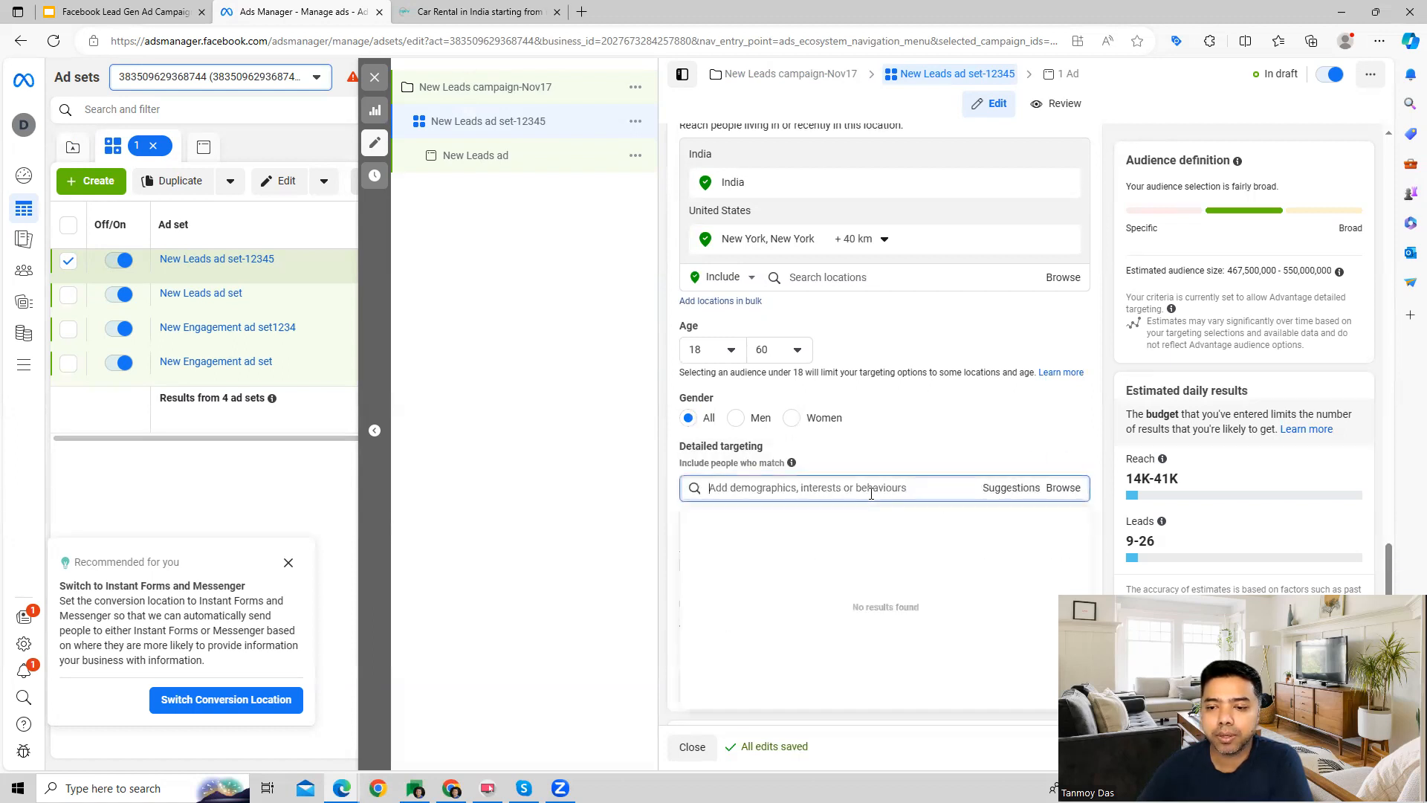
left_click(1062, 488)
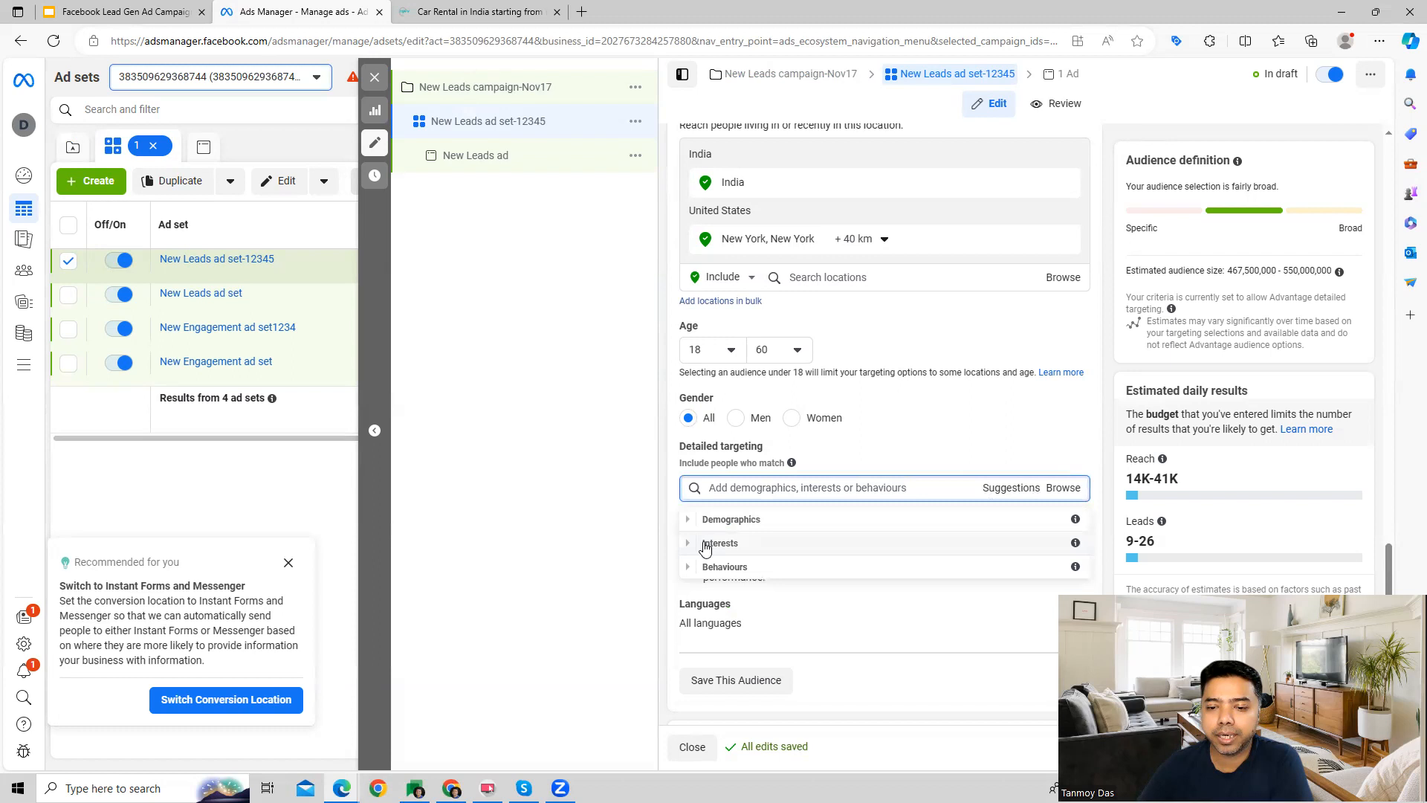
left_click(710, 545)
left_click(788, 487)
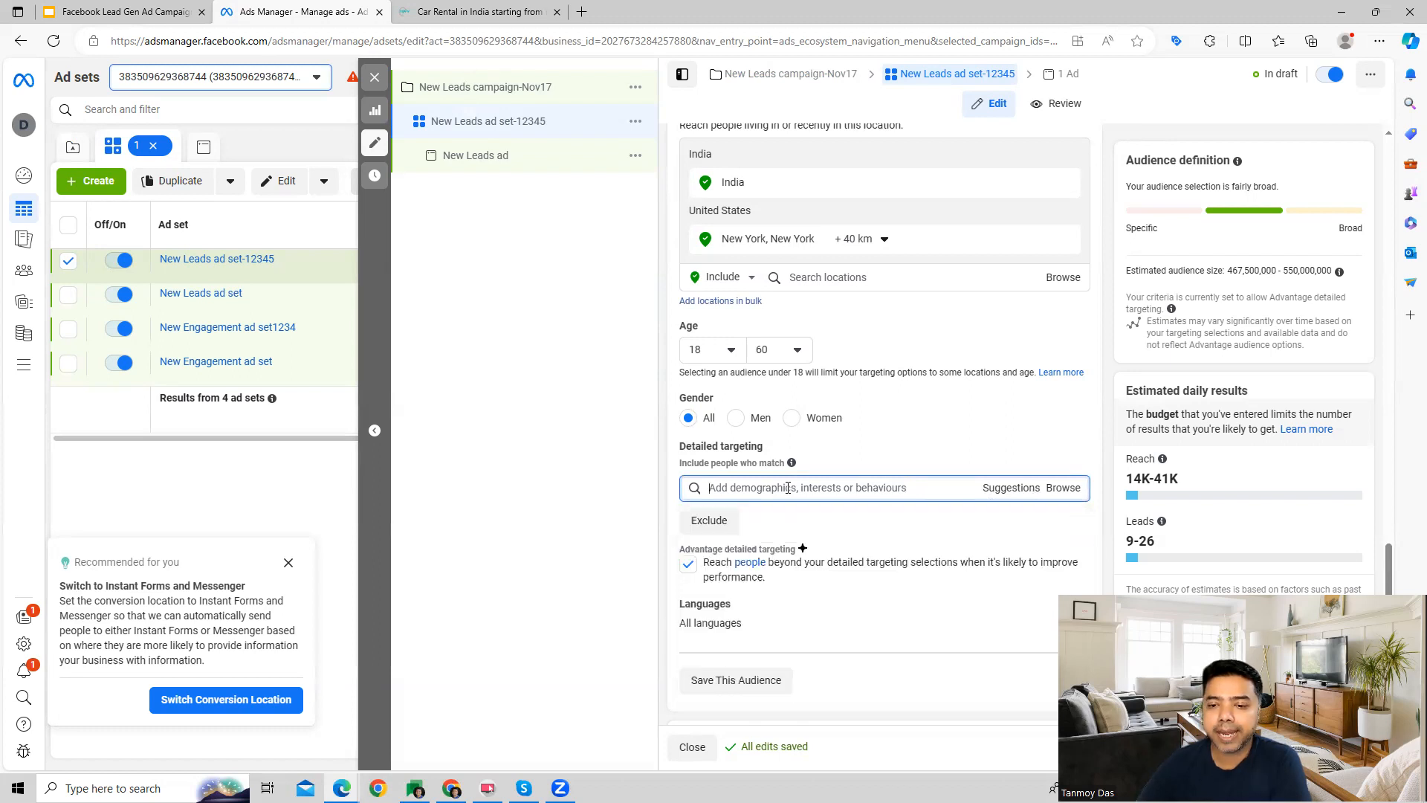
type("car rental")
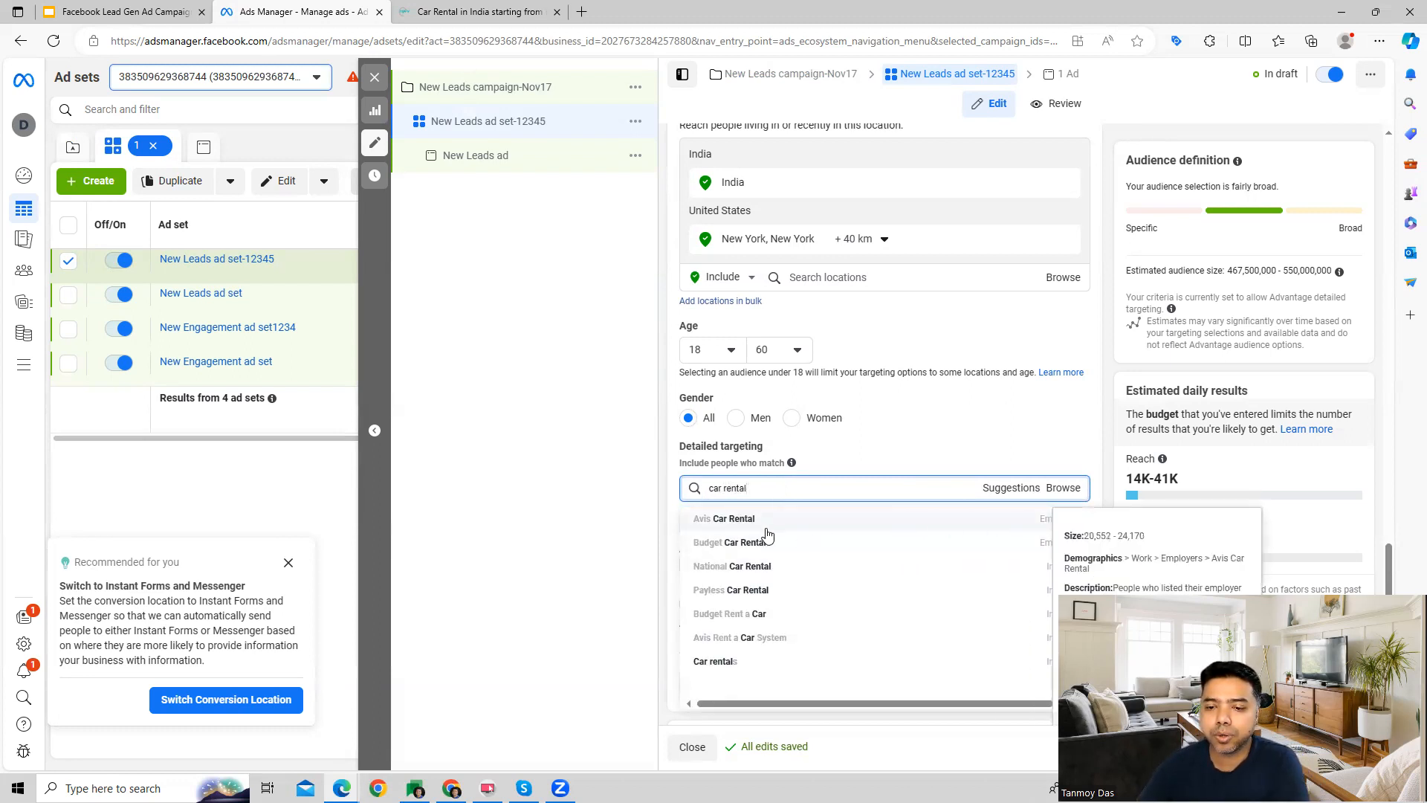
scroll(833, 587, "down", 1)
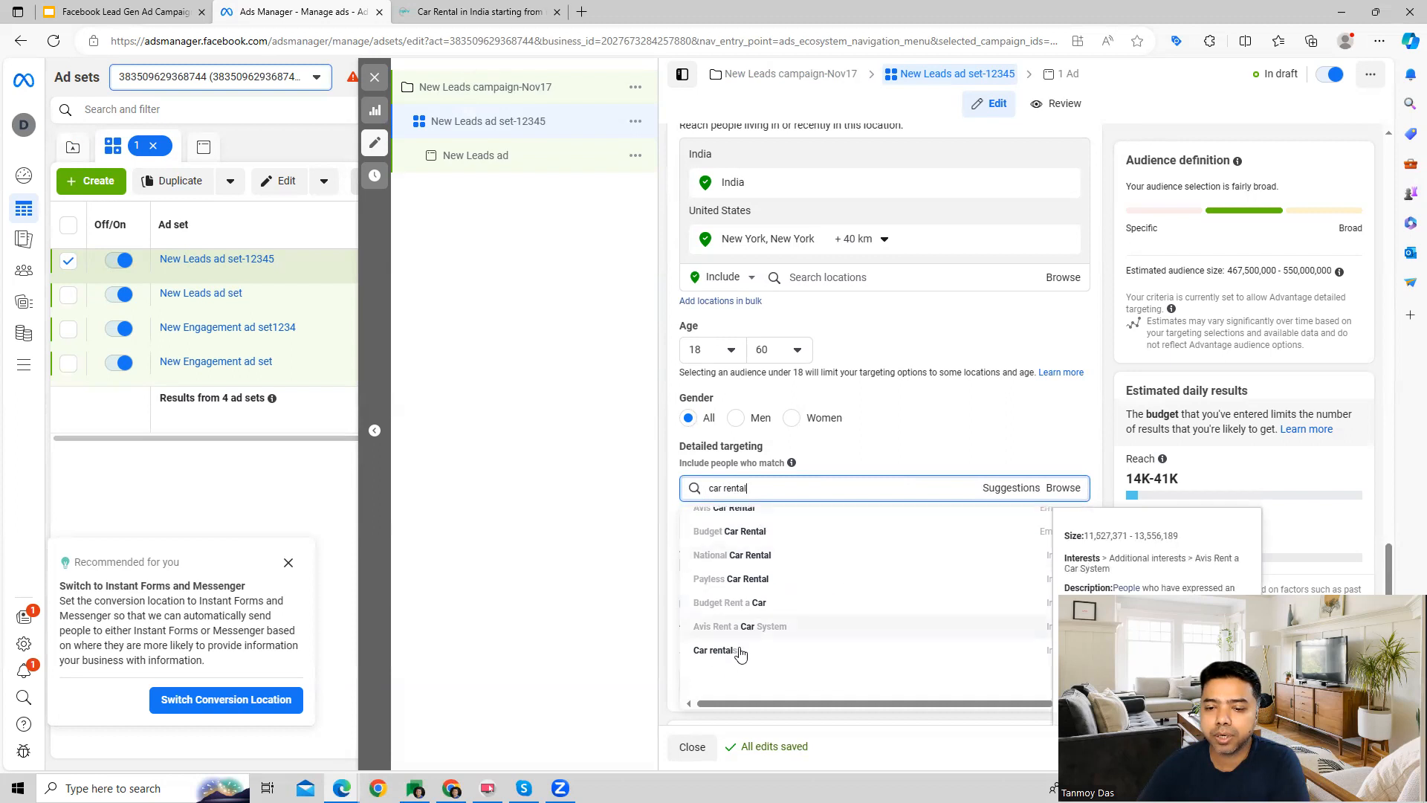
left_click(806, 659)
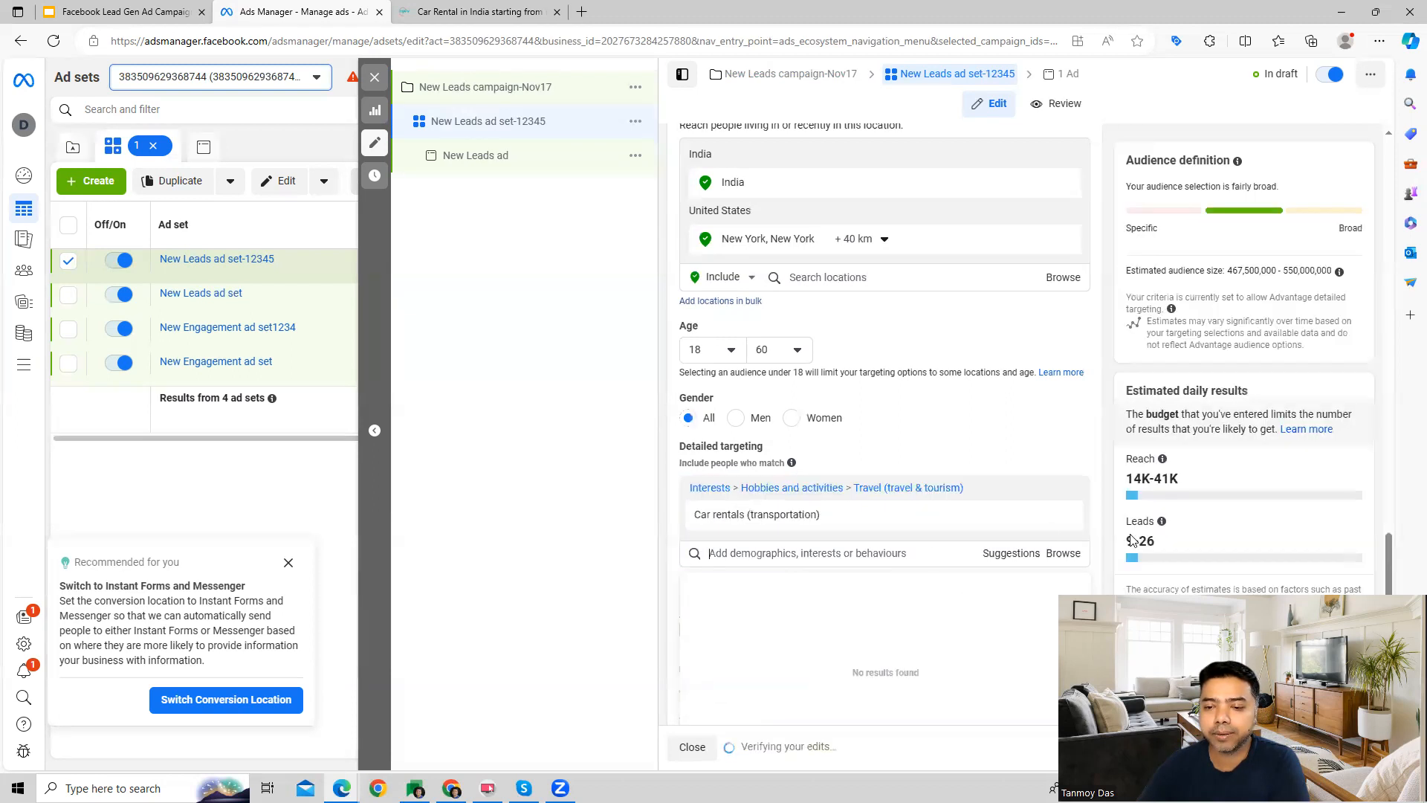
- Continue from the ad set to the ad and rename it "New Leads ad-1254"
scroll(1108, 418, "down", 3)
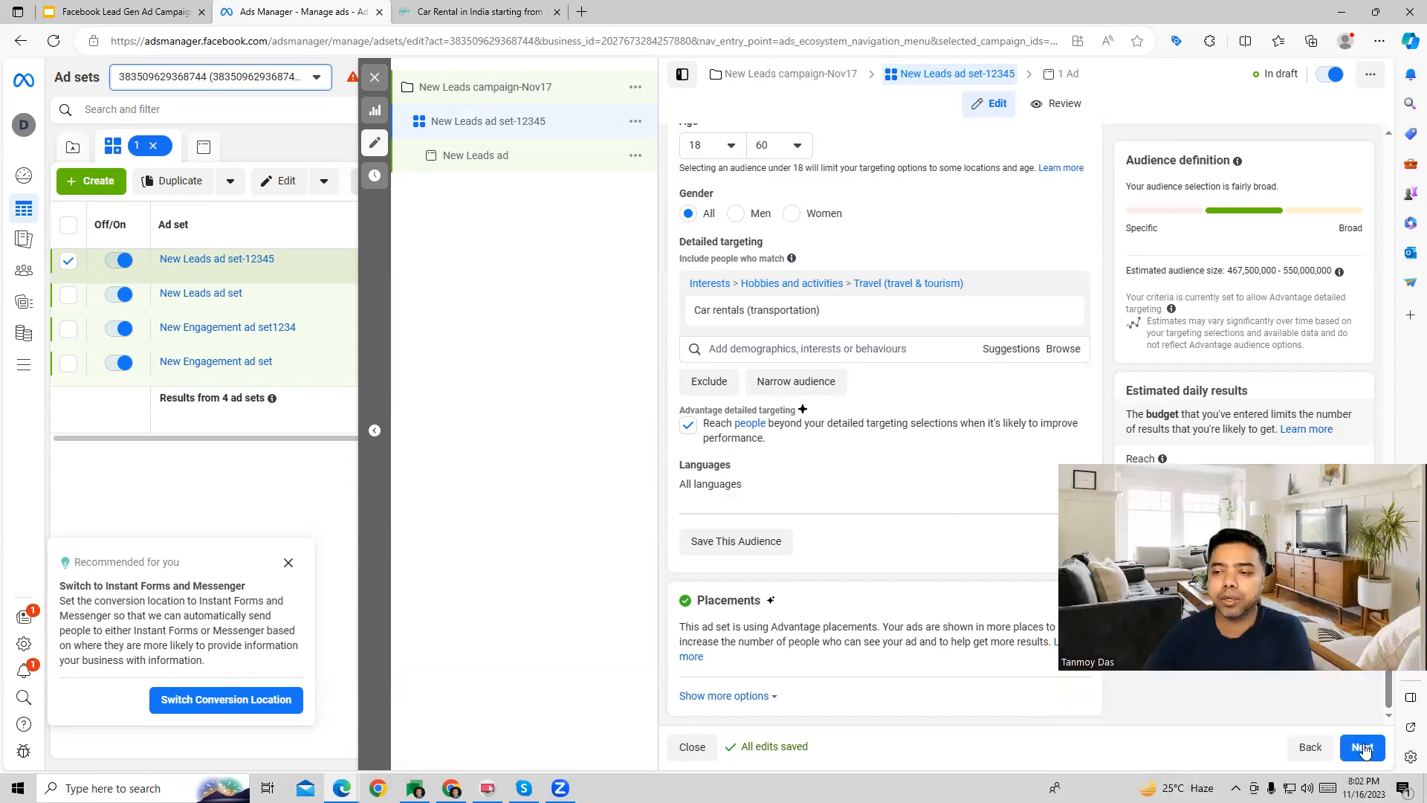
left_click(1363, 749)
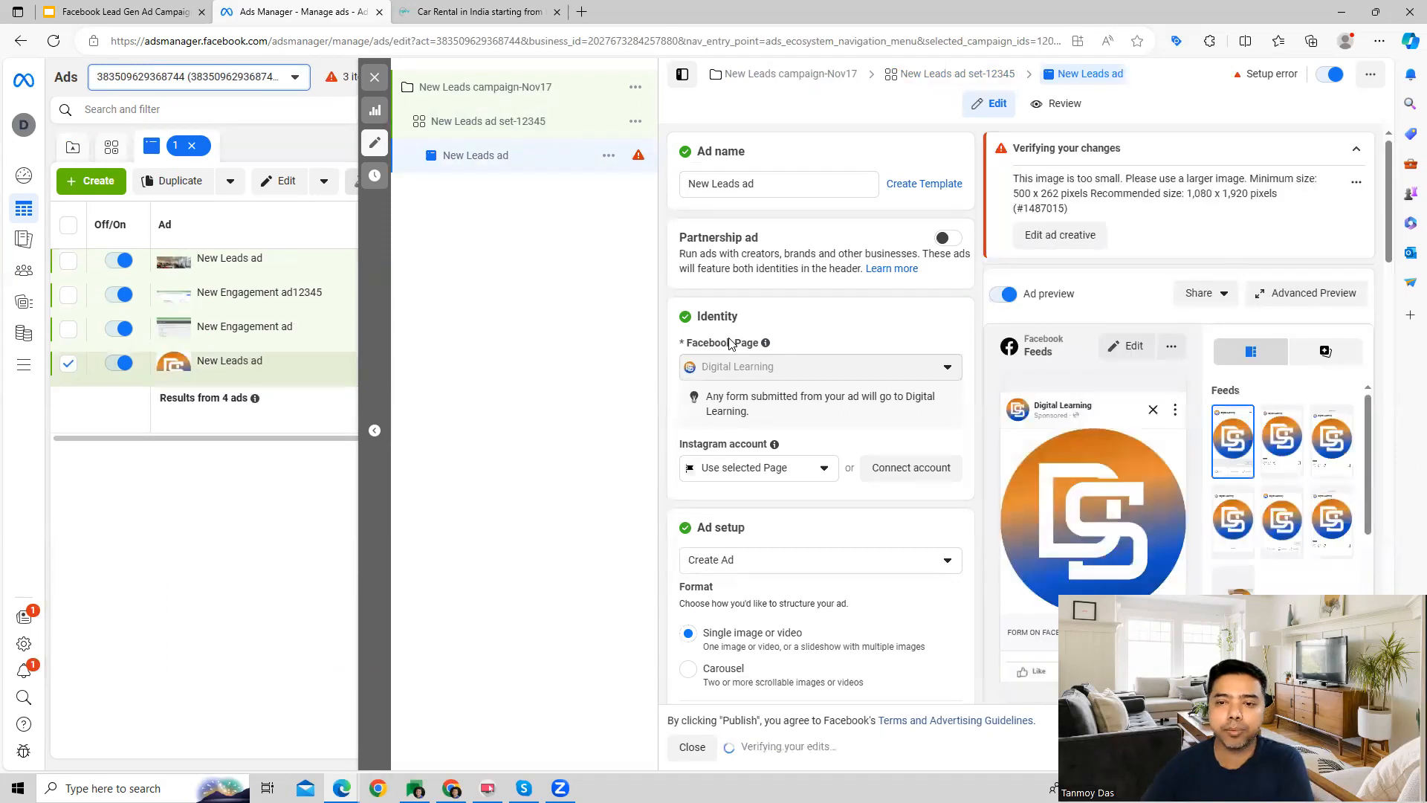
left_click(773, 185)
type("-1254")
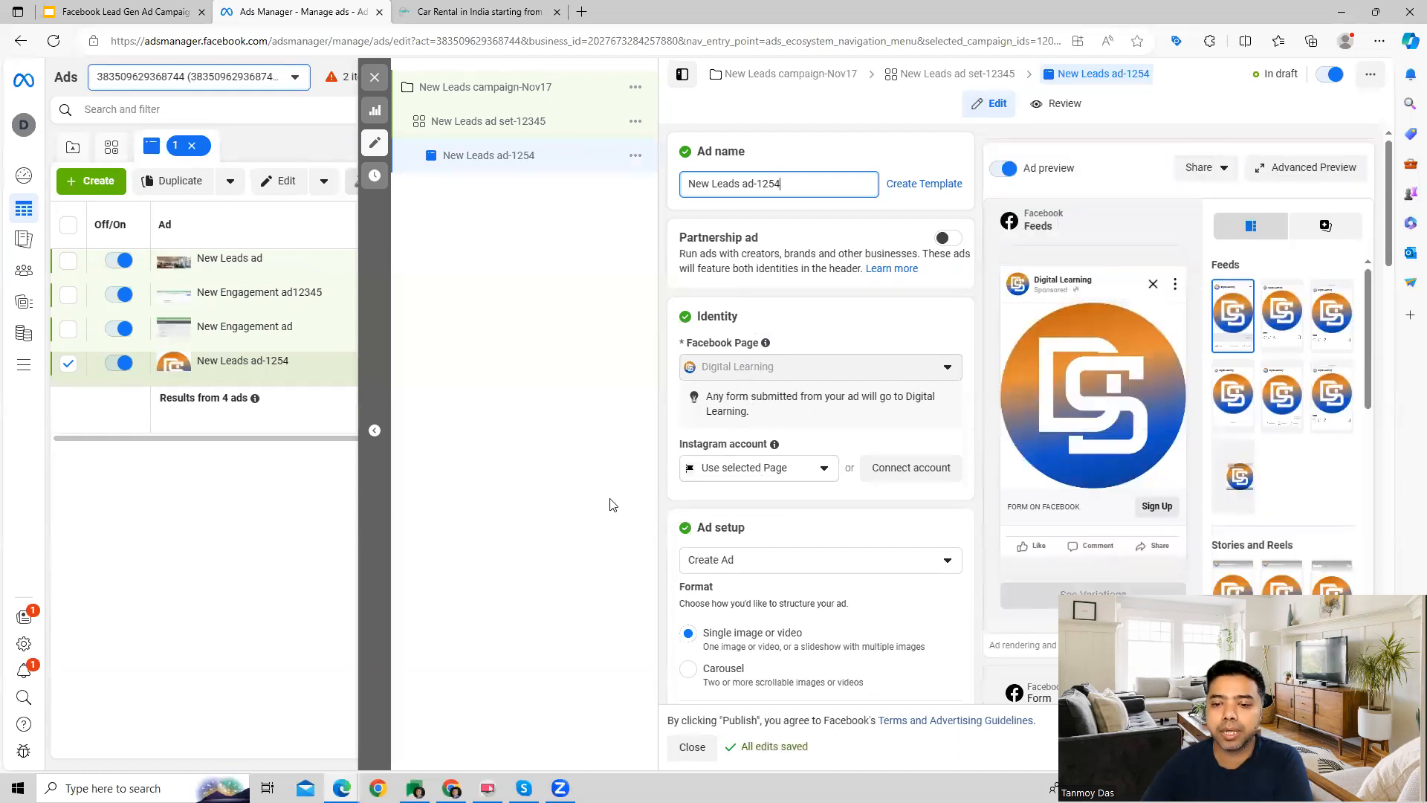
- Replace the ad's media with the account image cardeal.jpg and finish the media setup, keeping the preset crops and Advantage+ creative optimisations
scroll(796, 567, "down", 3)
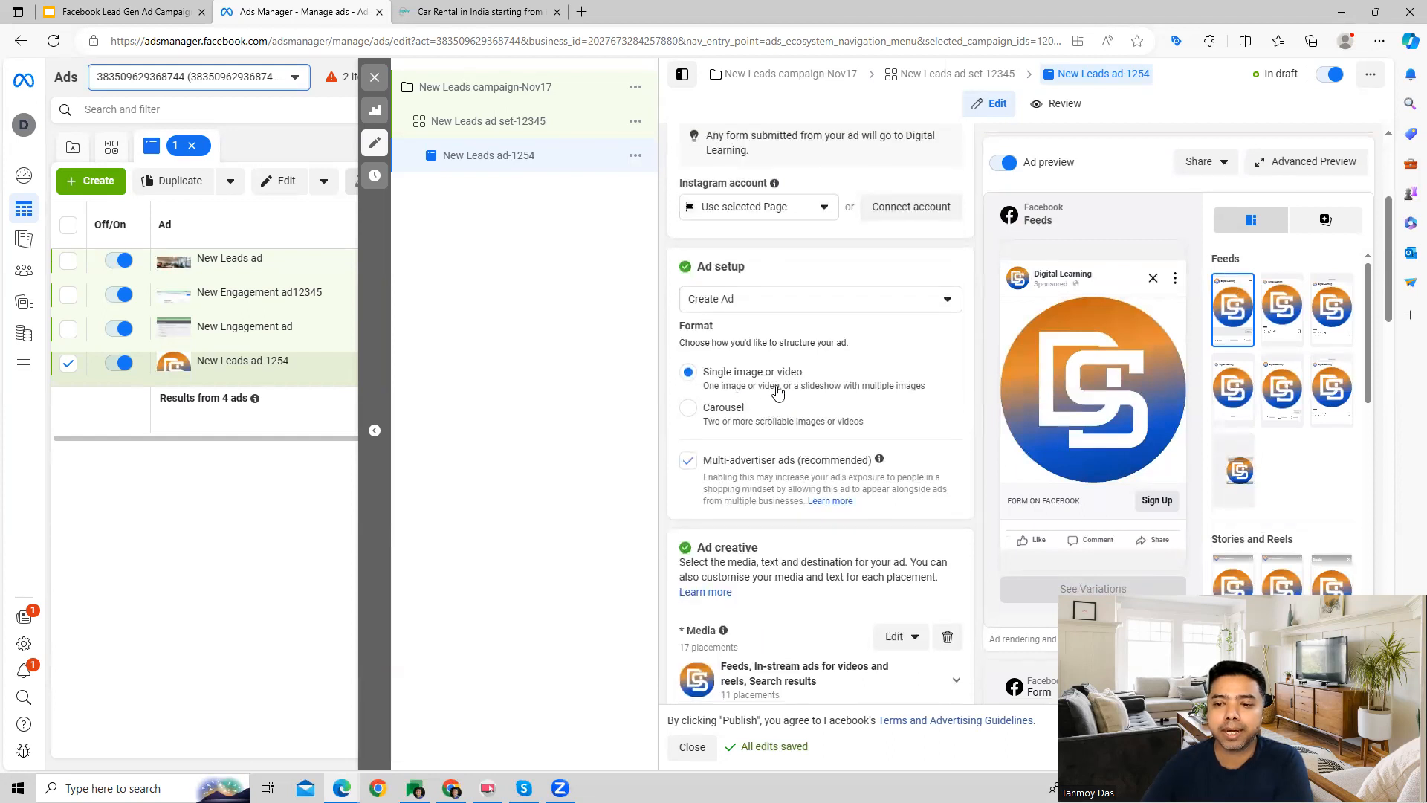
scroll(778, 391, "down", 3)
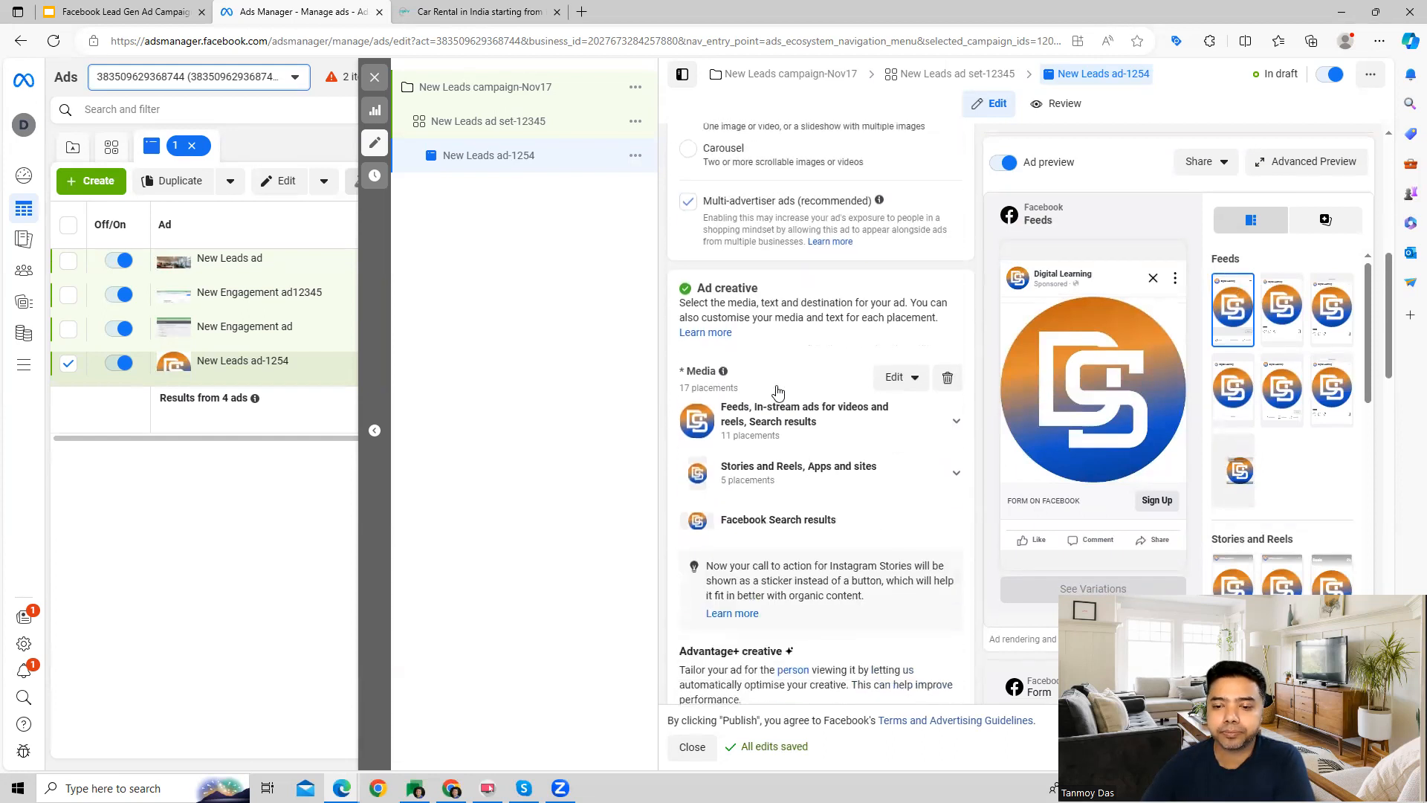
scroll(778, 392, "down", 6)
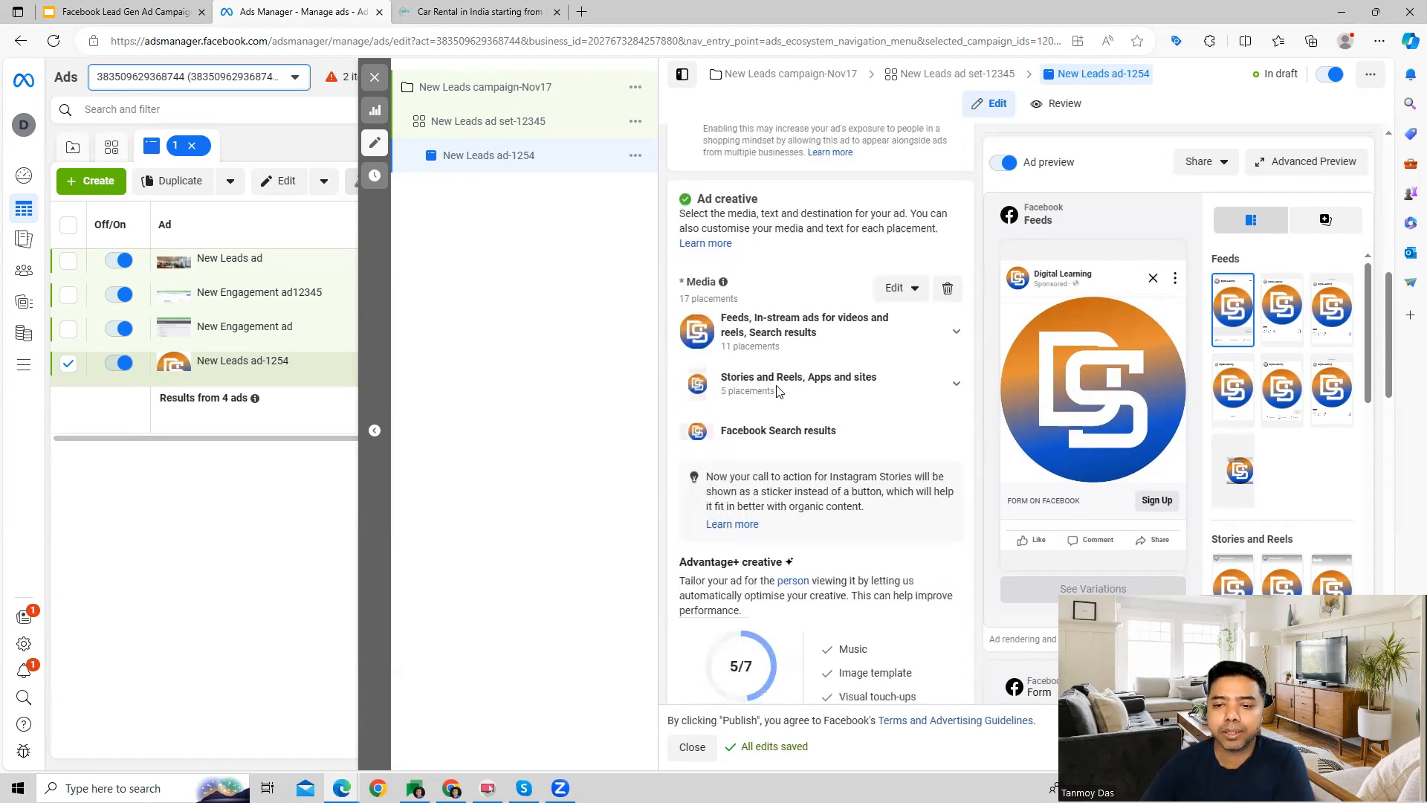
scroll(778, 392, "up", 6)
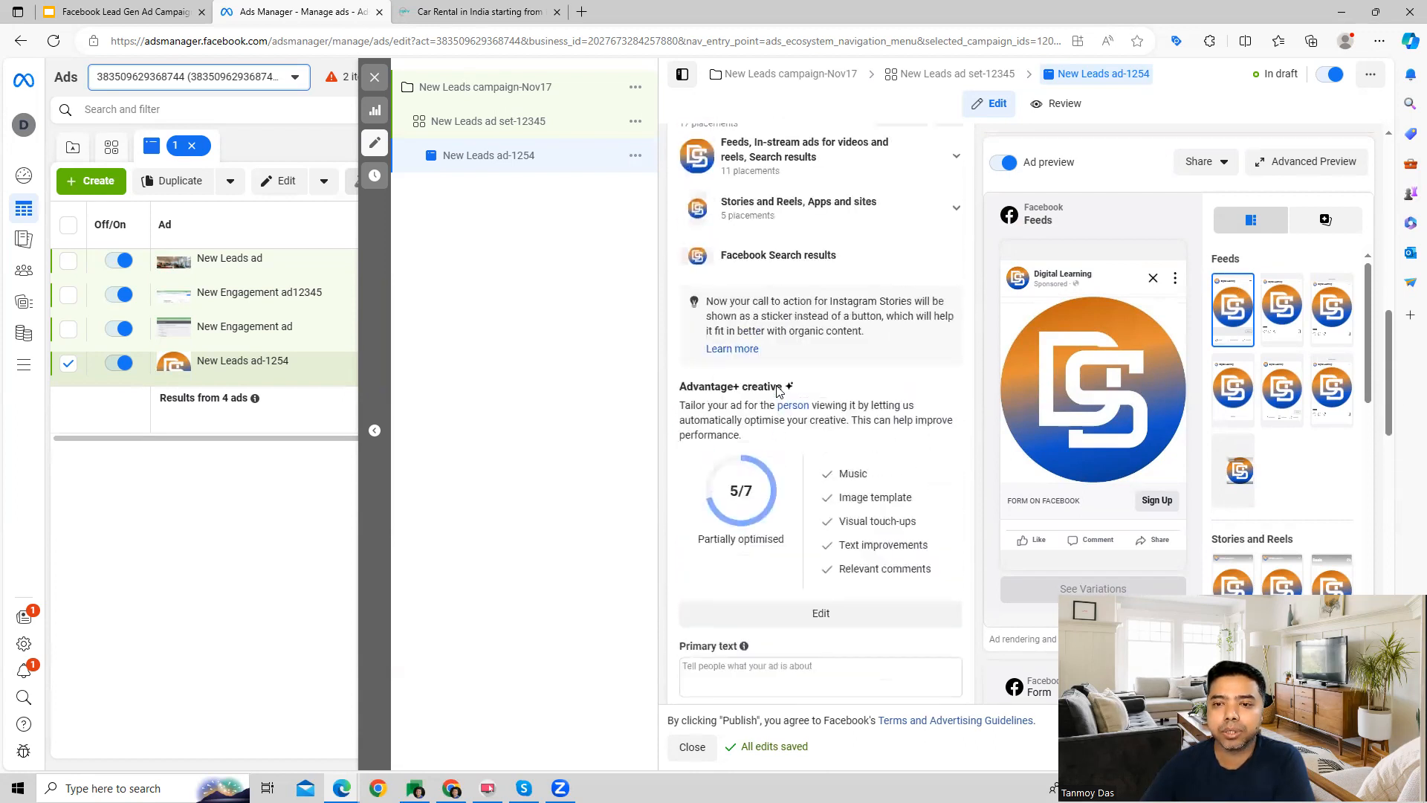
left_click(899, 384)
left_click(908, 418)
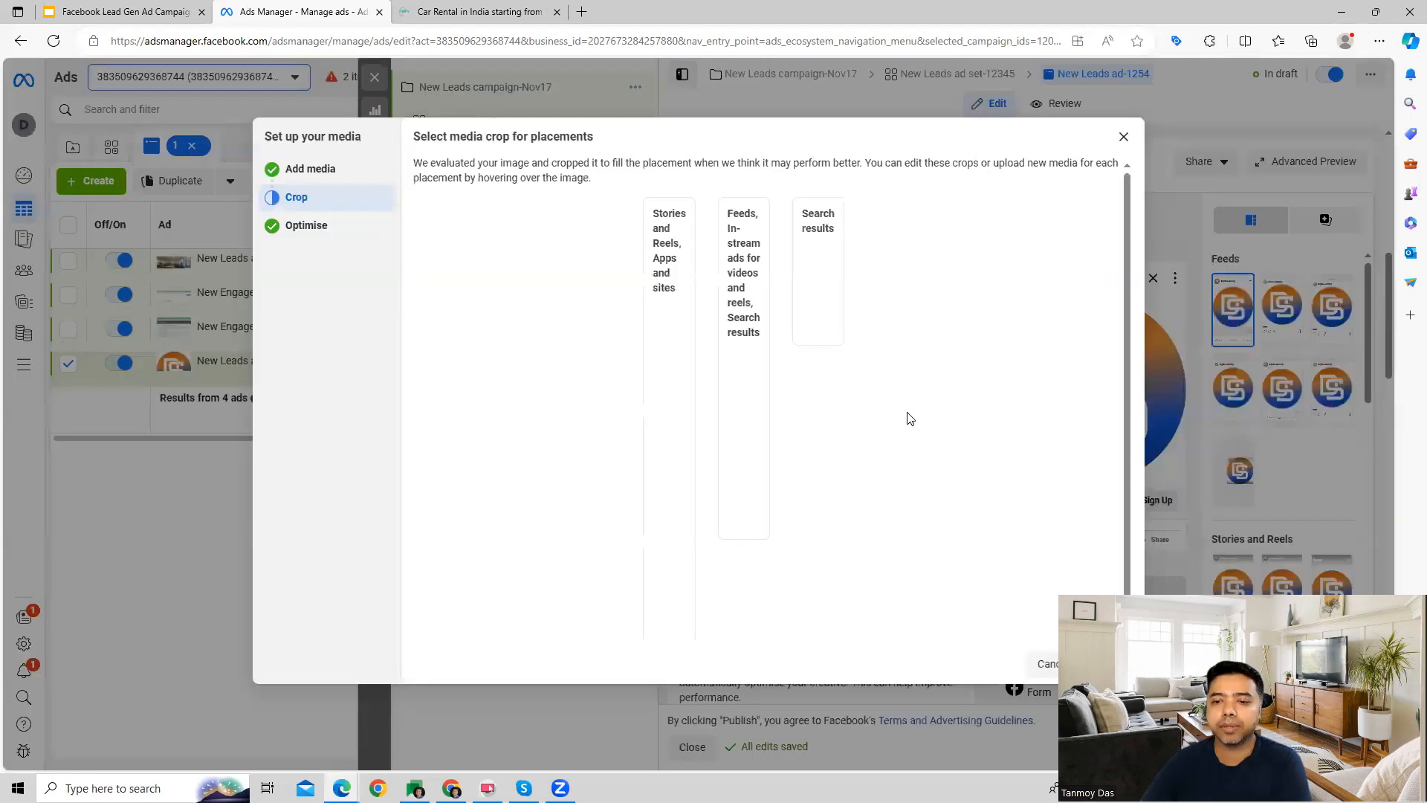
left_click(315, 177)
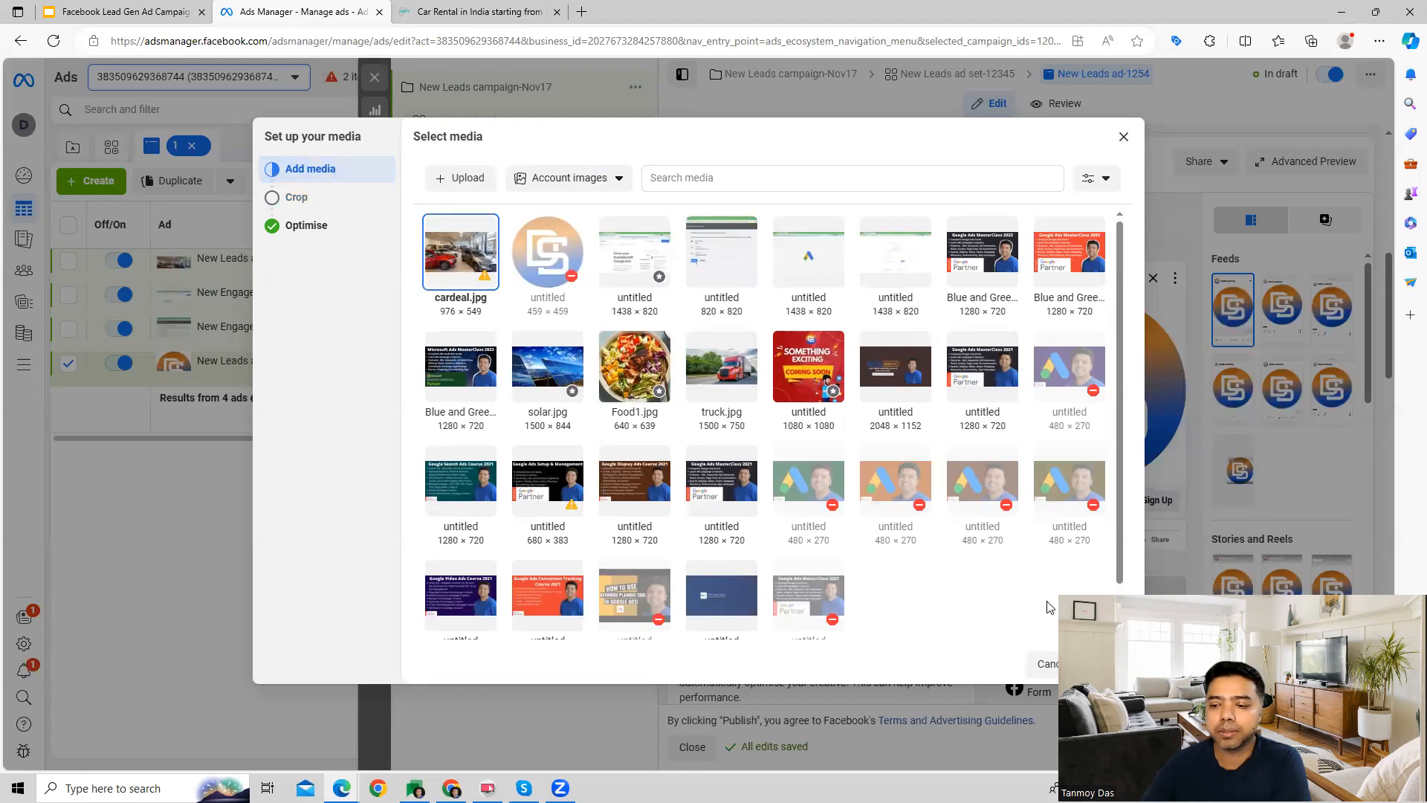
left_click(1108, 664)
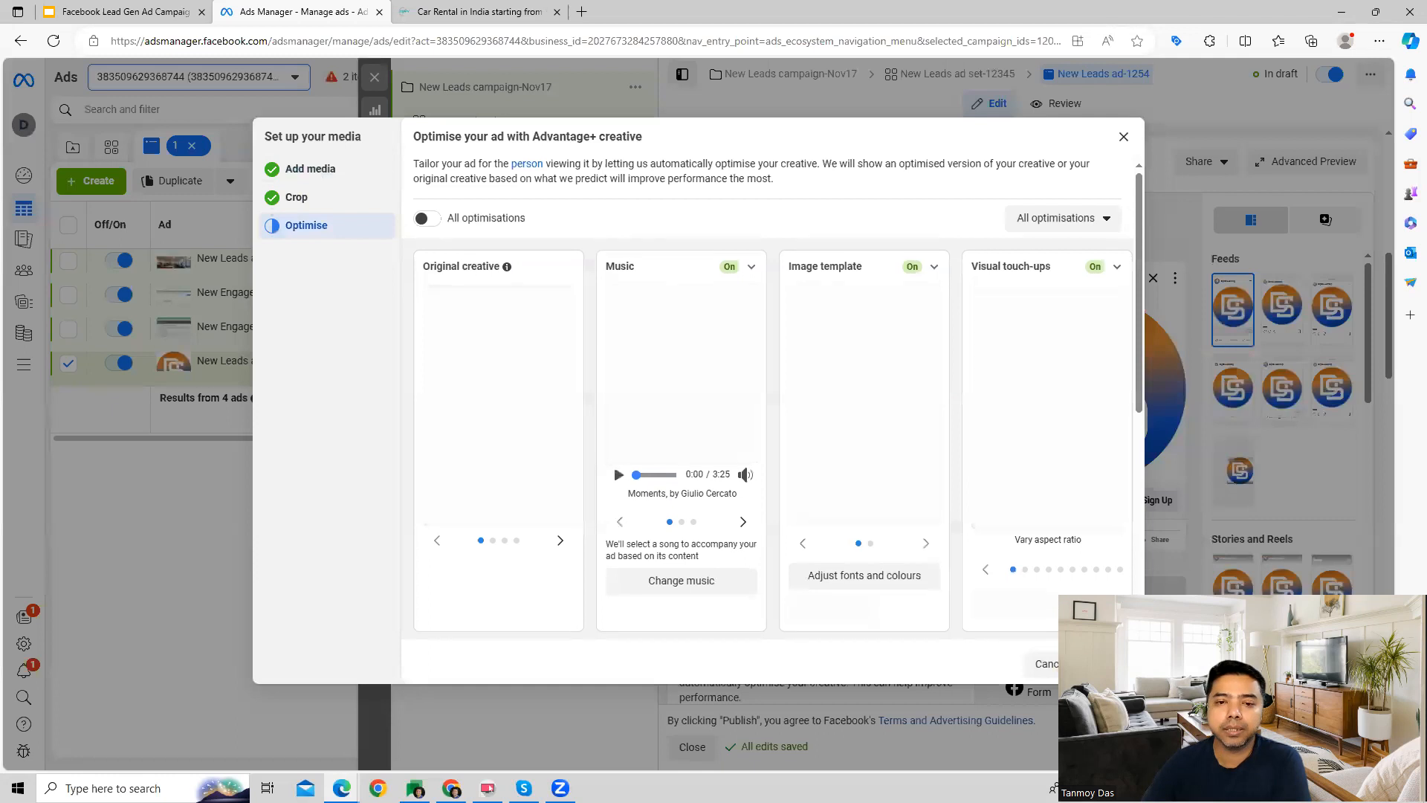
scroll(773, 401, "down", 1)
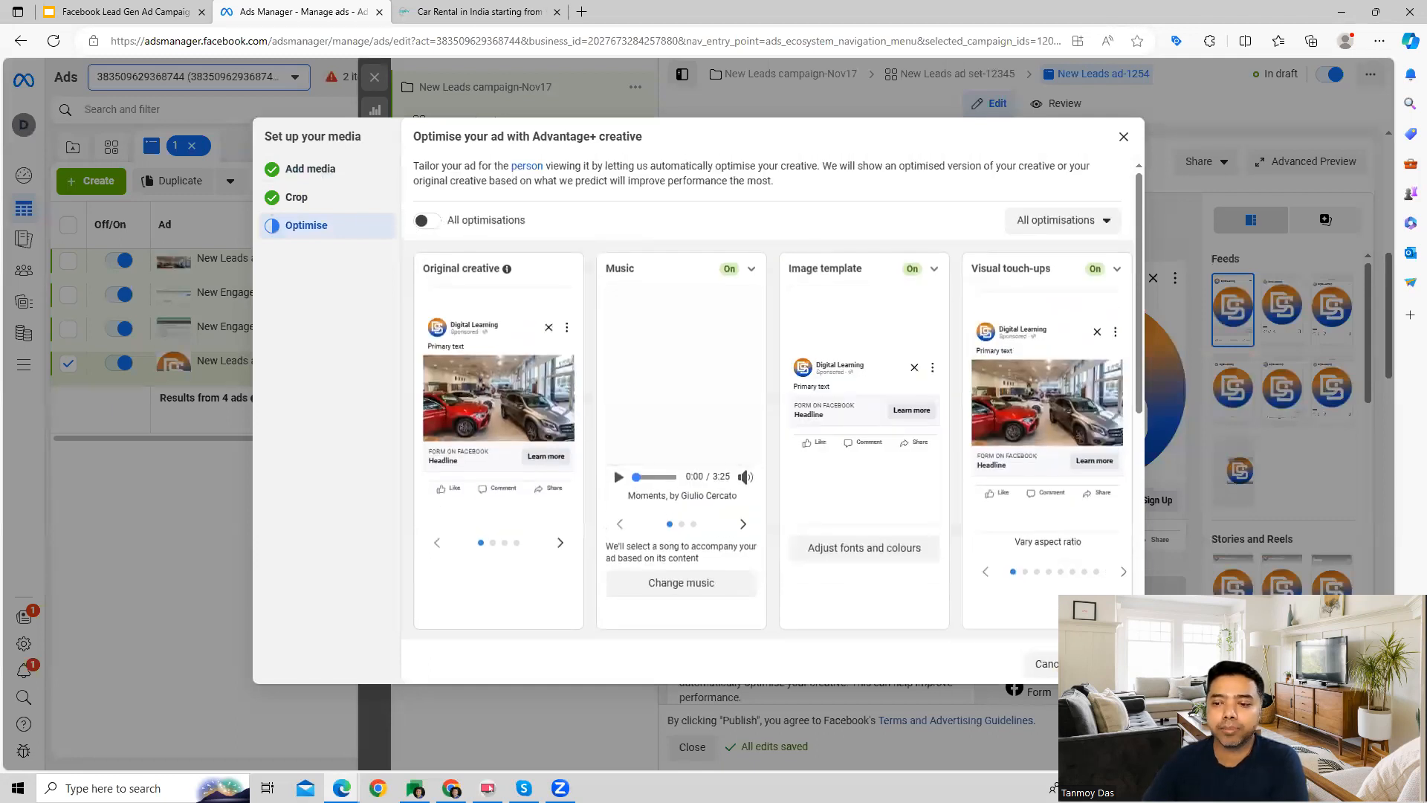
left_click(1107, 664)
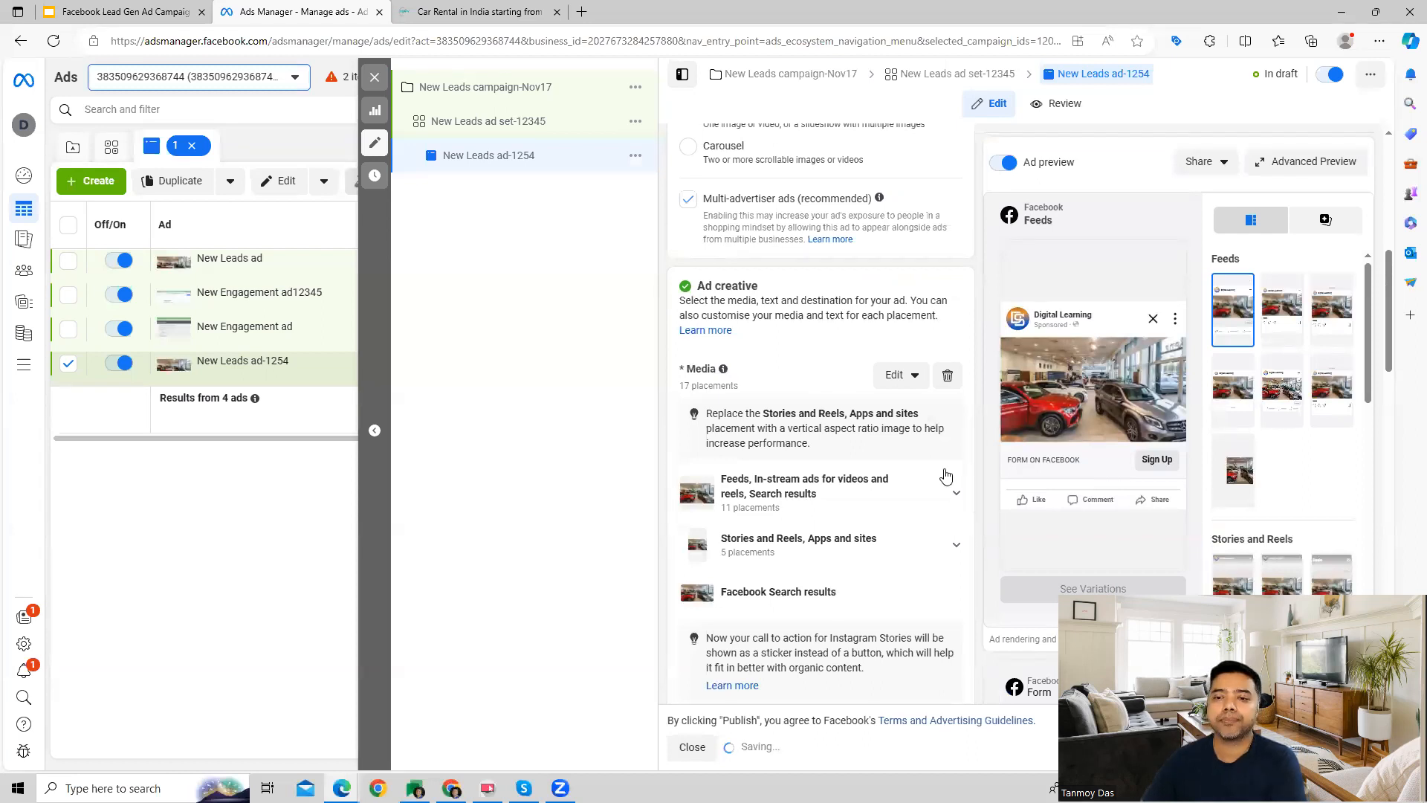
- Fill the ad's primary text with the suggestion that begins "Looking for a car rental service? We can help."
scroll(959, 490, "down", 3)
scroll(967, 498, "down", 5)
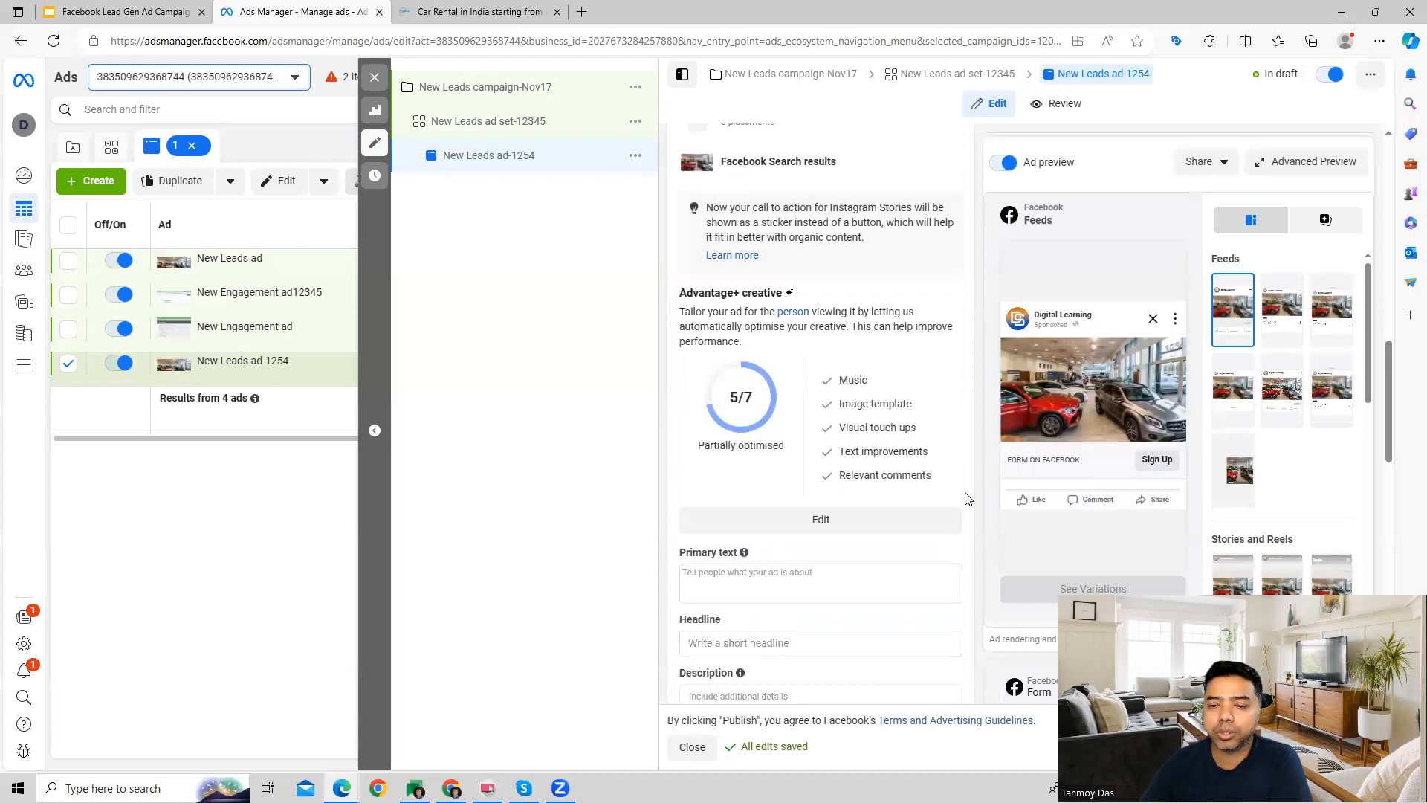
left_click(737, 393)
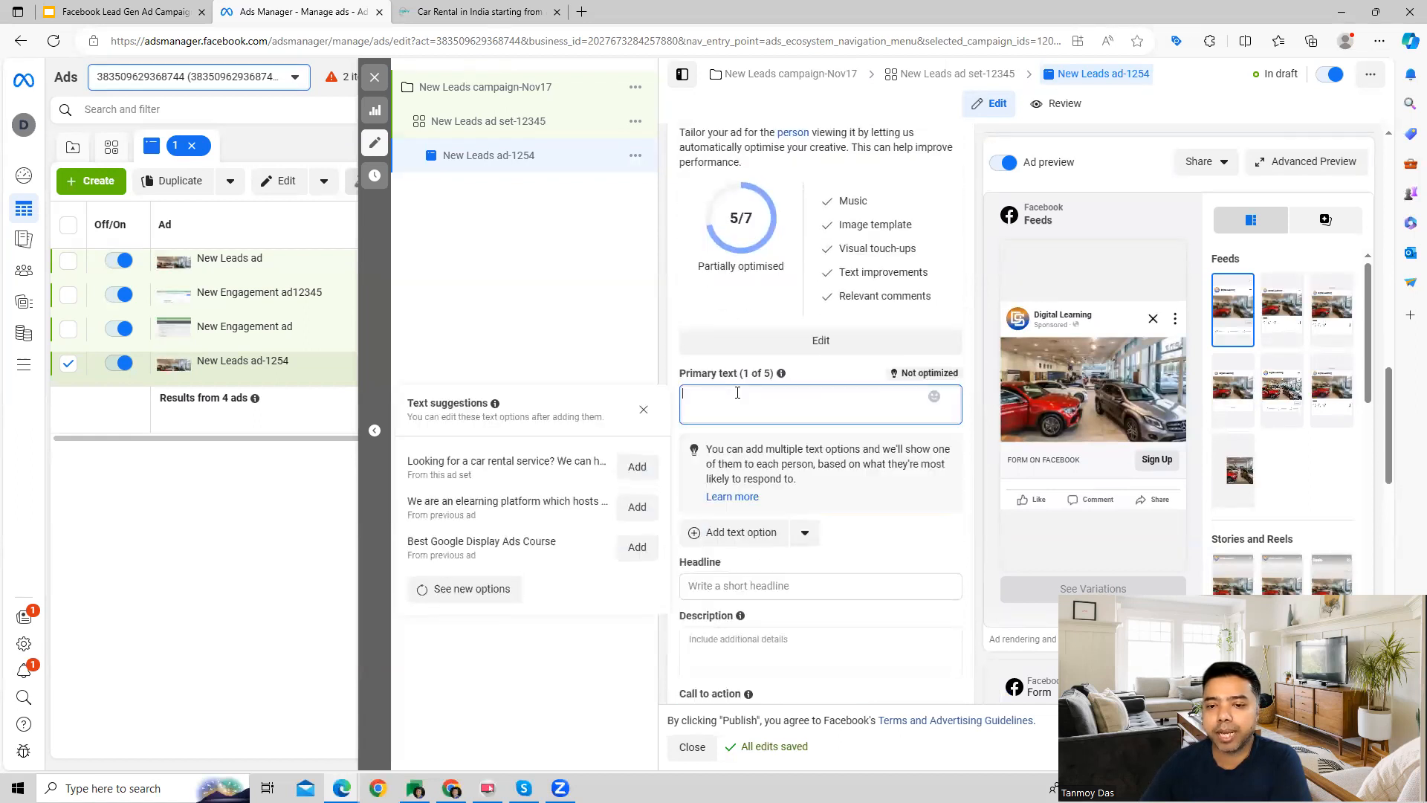
left_click(528, 469)
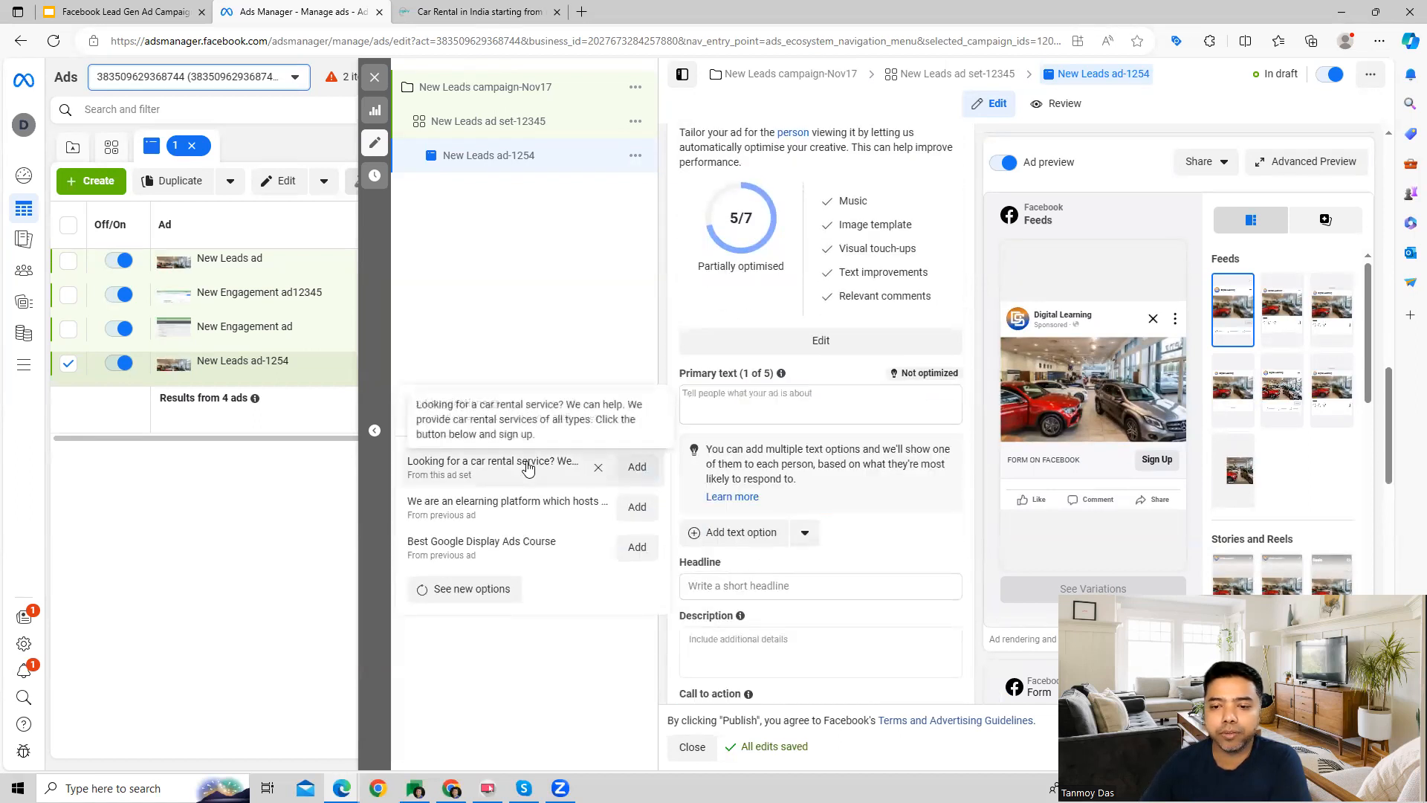
left_click(637, 468)
- Enter the ad headline "Car Rental Service For All Customers"
scroll(870, 536, "down", 1)
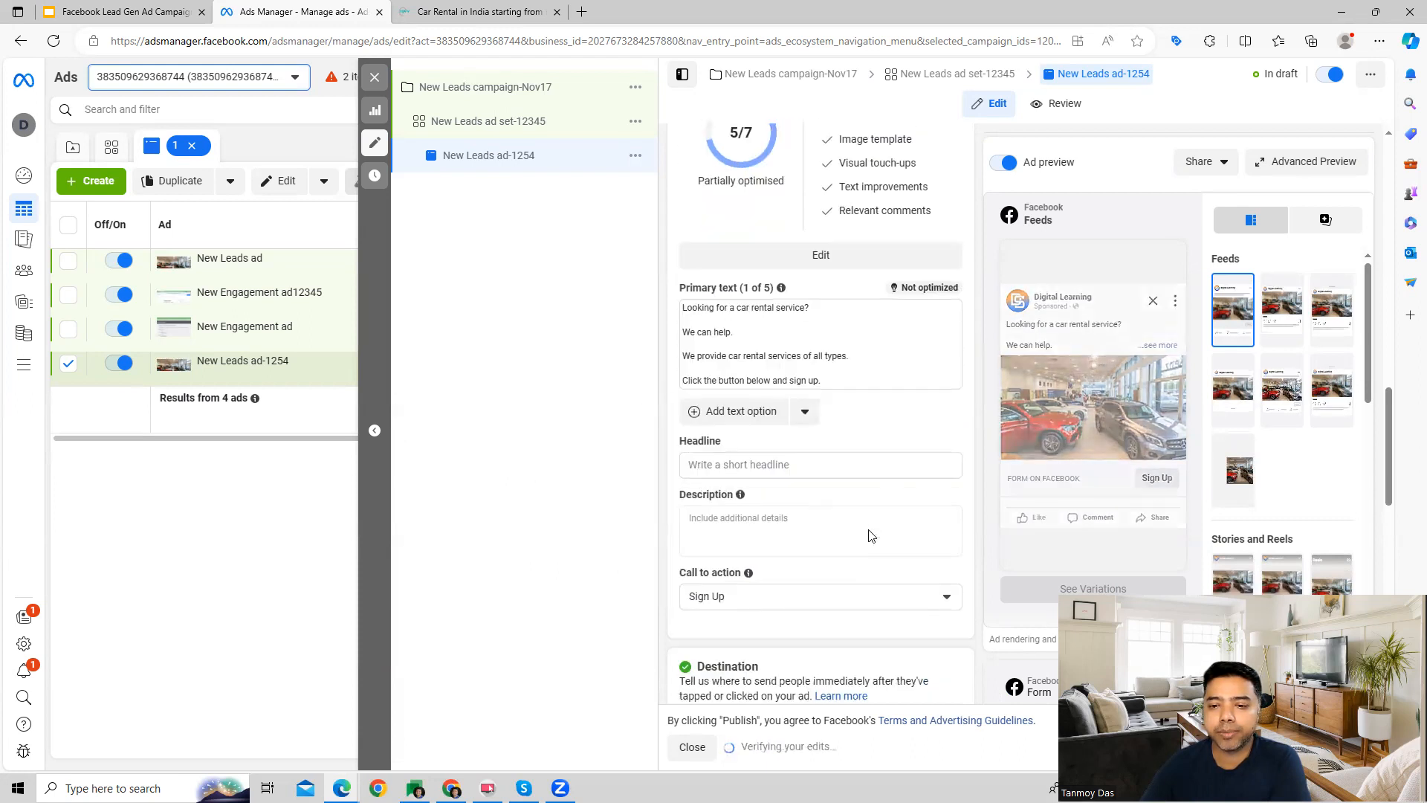
left_click(728, 465)
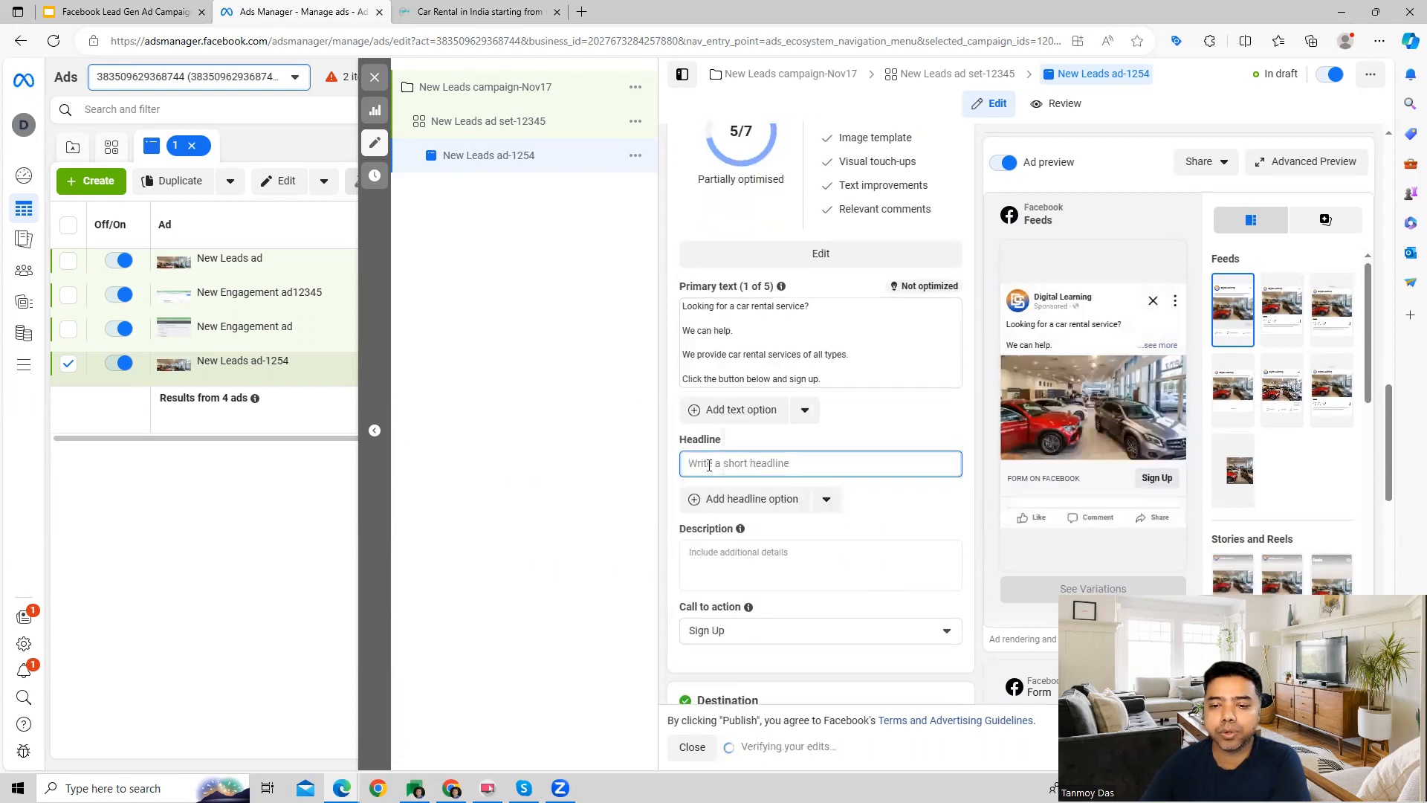
type("Car rental Ser")
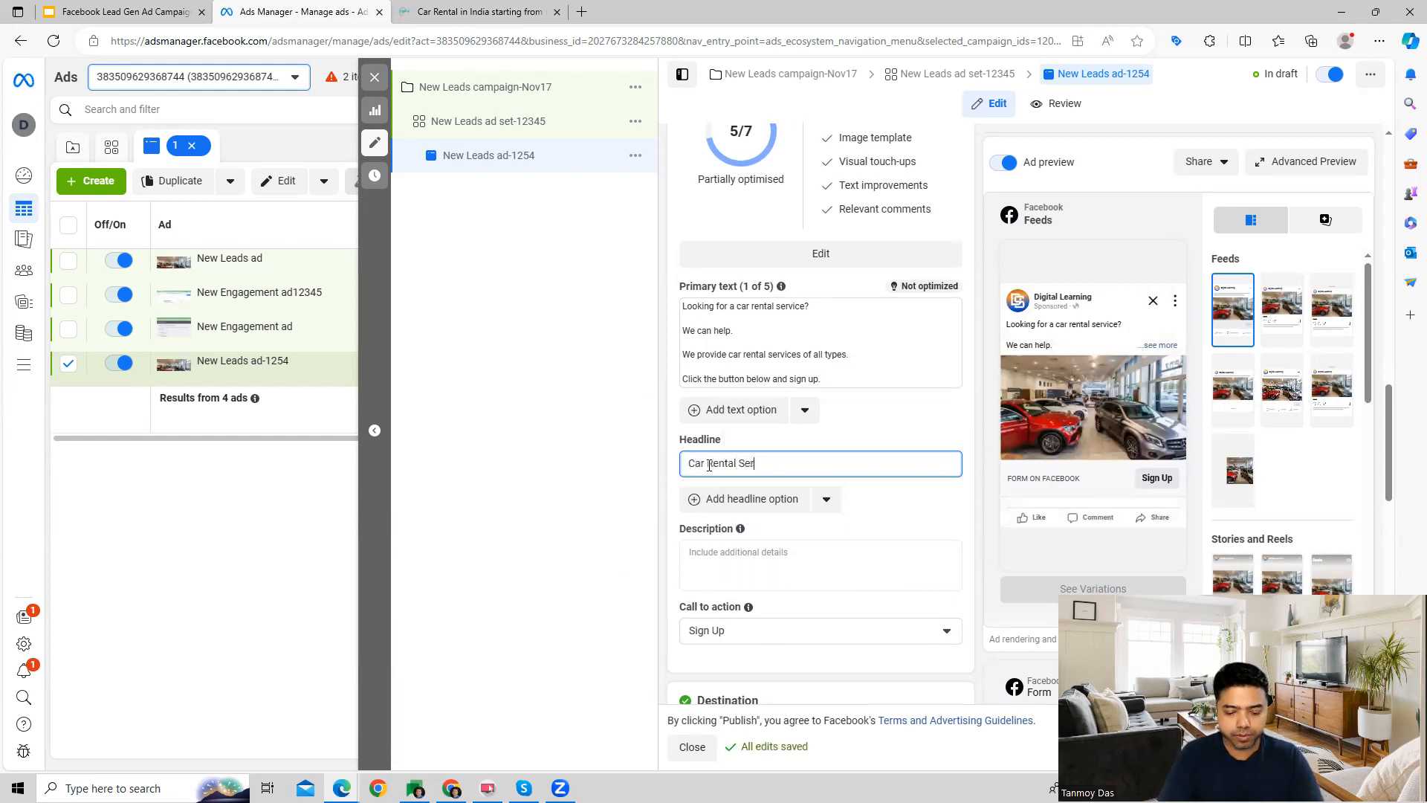
type("vice For Every")
type("All Types ")
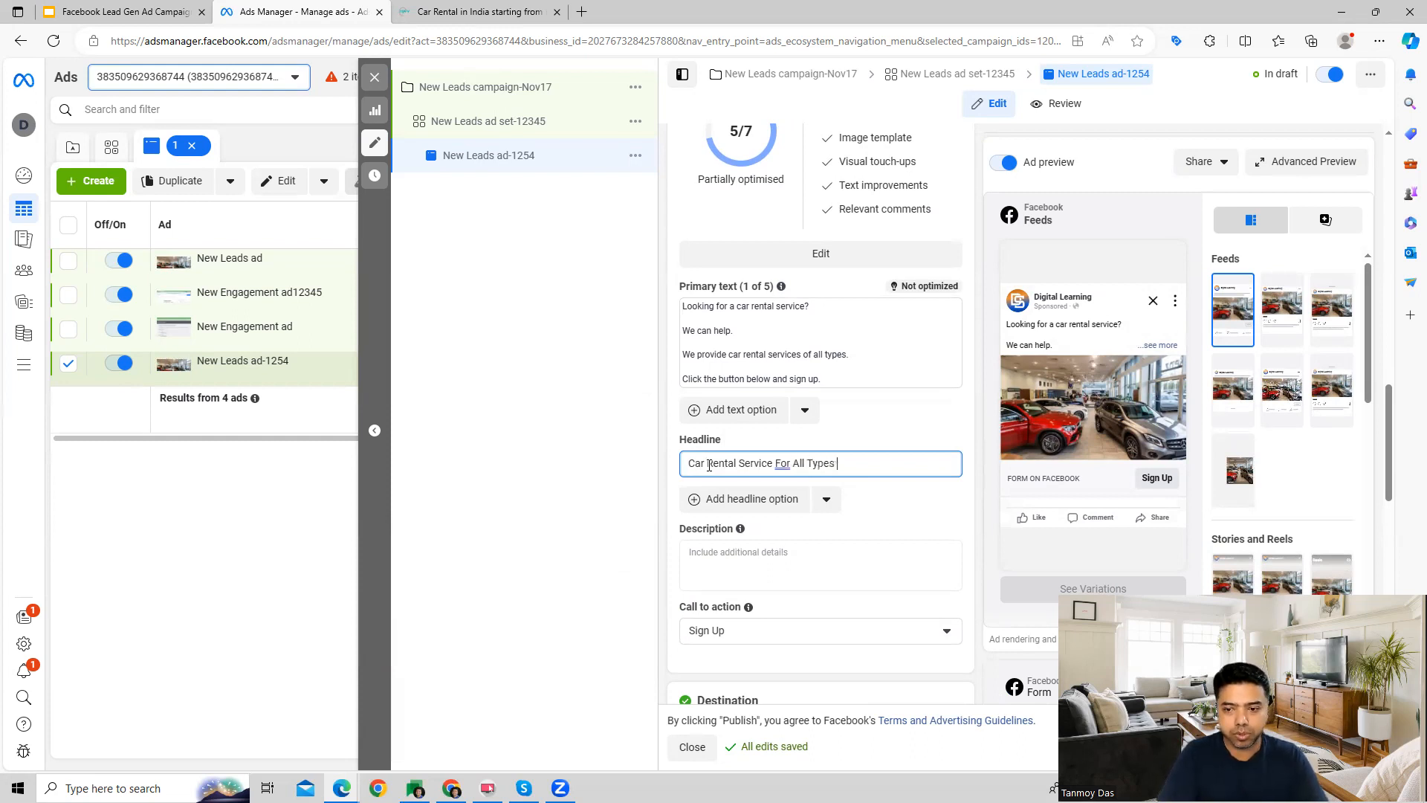
type("Of")
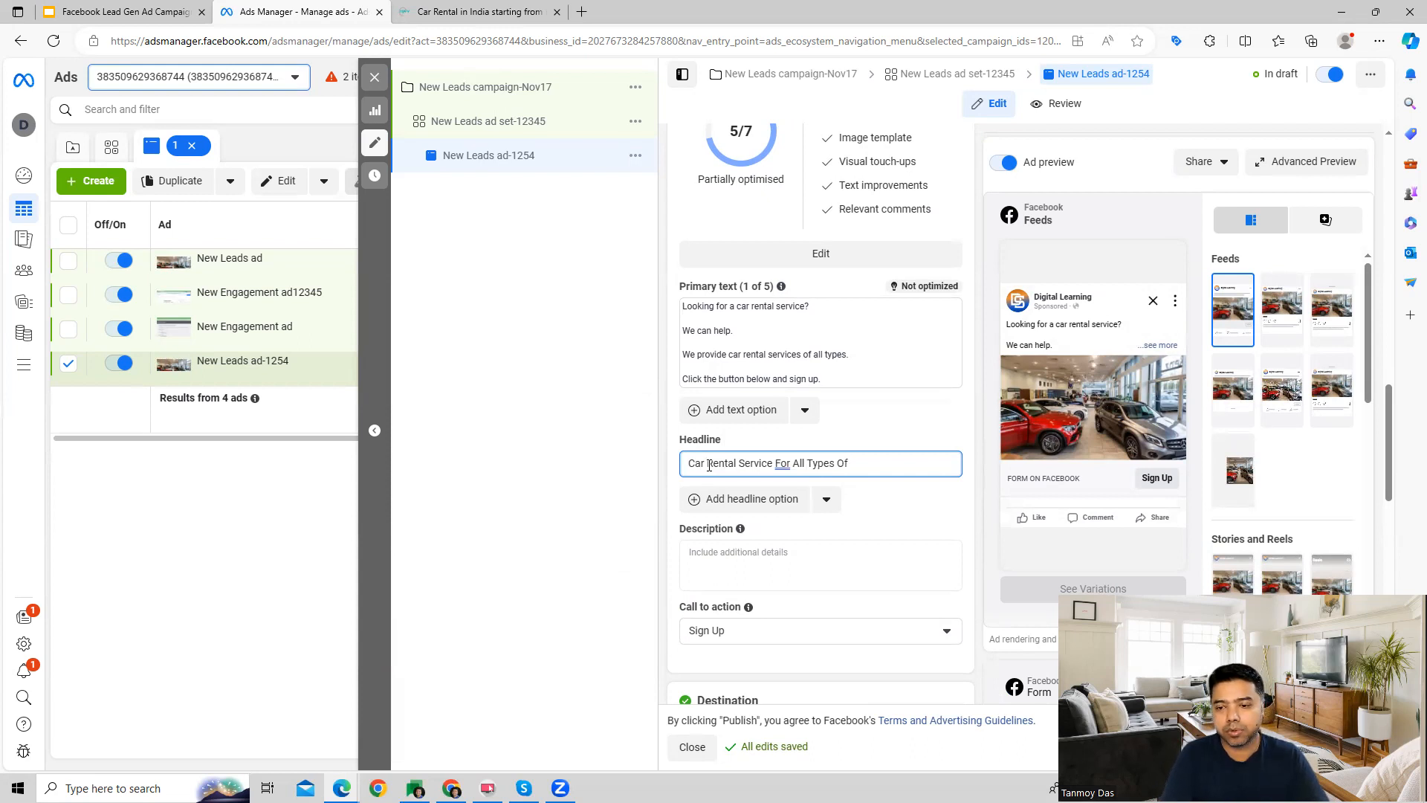
key("BackSpace")
key("BackSpace")
key("BackSpace")
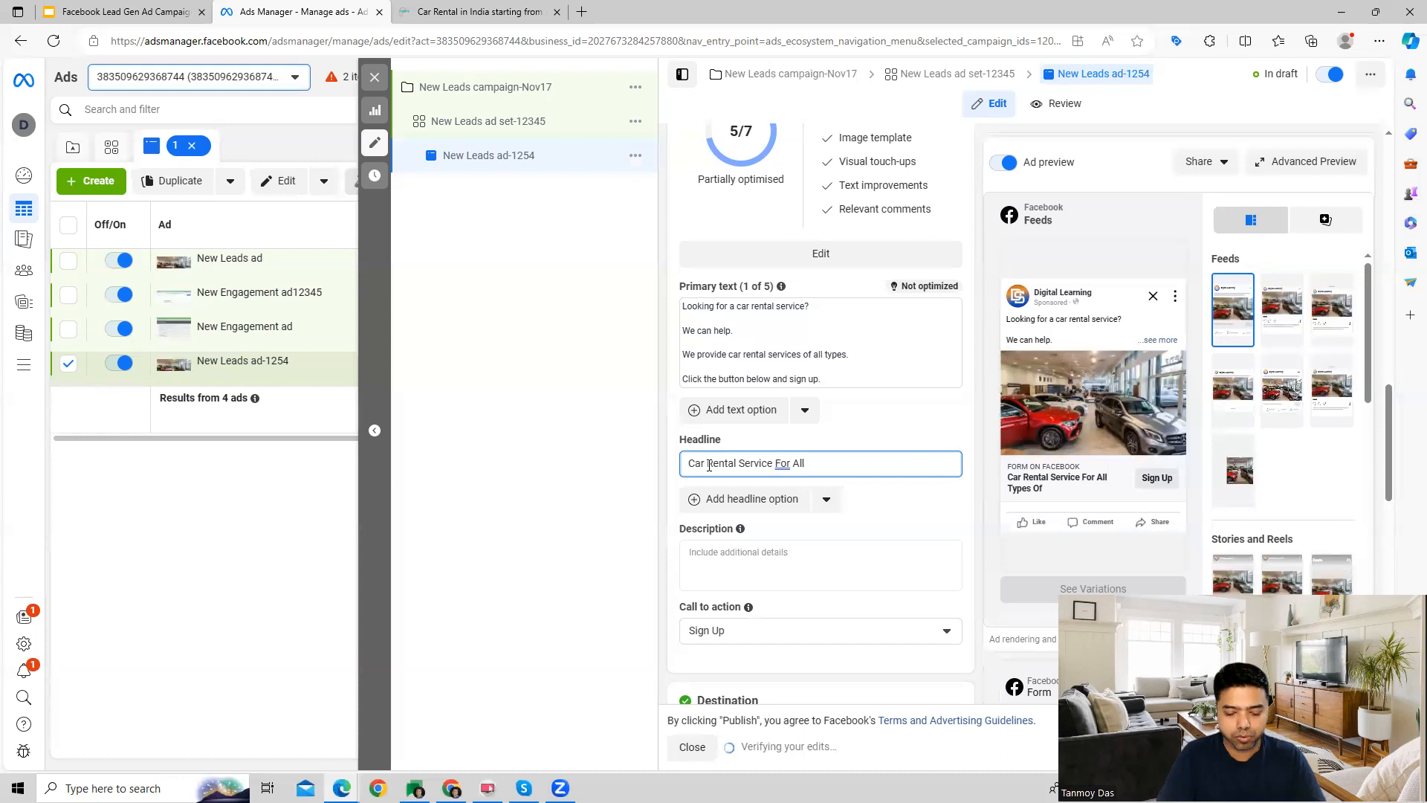
type("Custo")
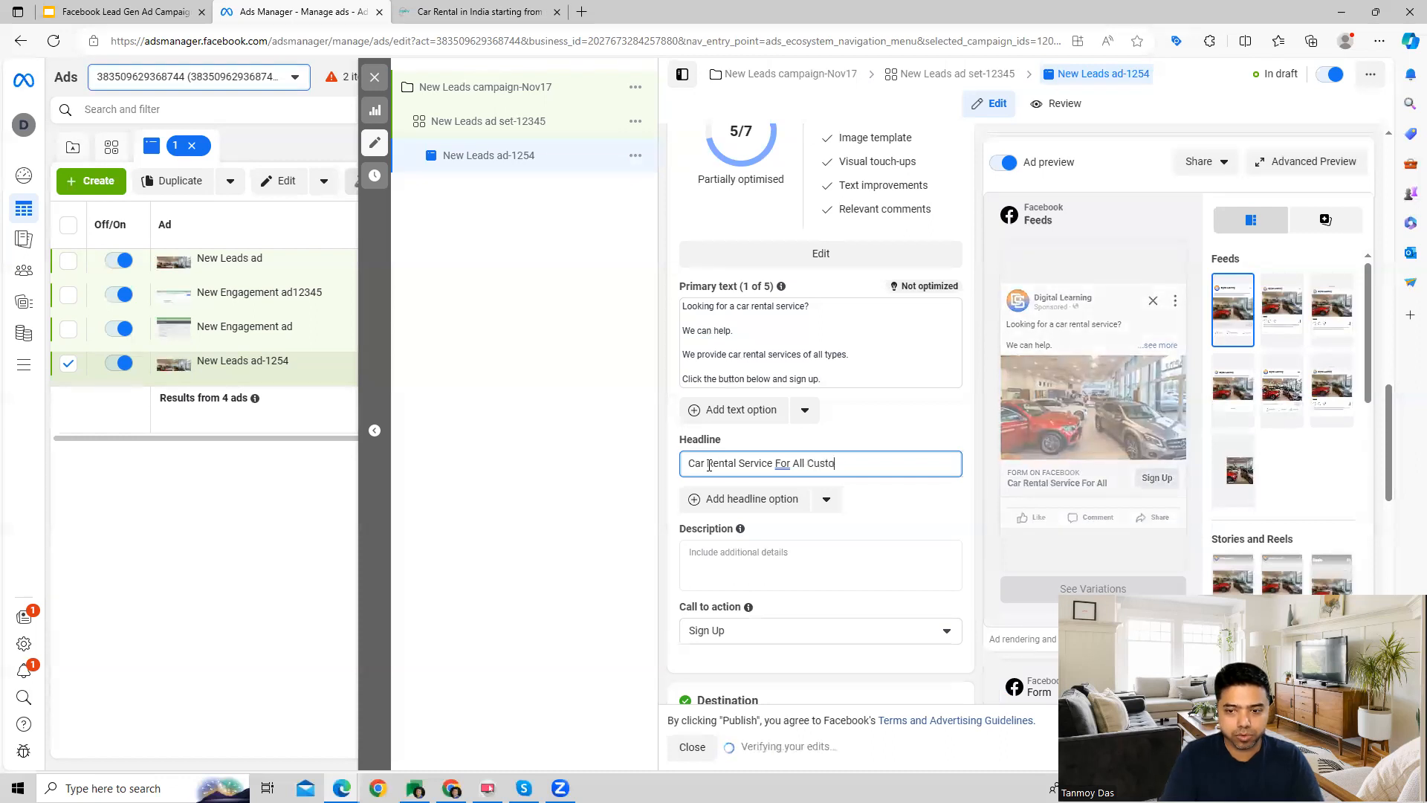
type("mers")
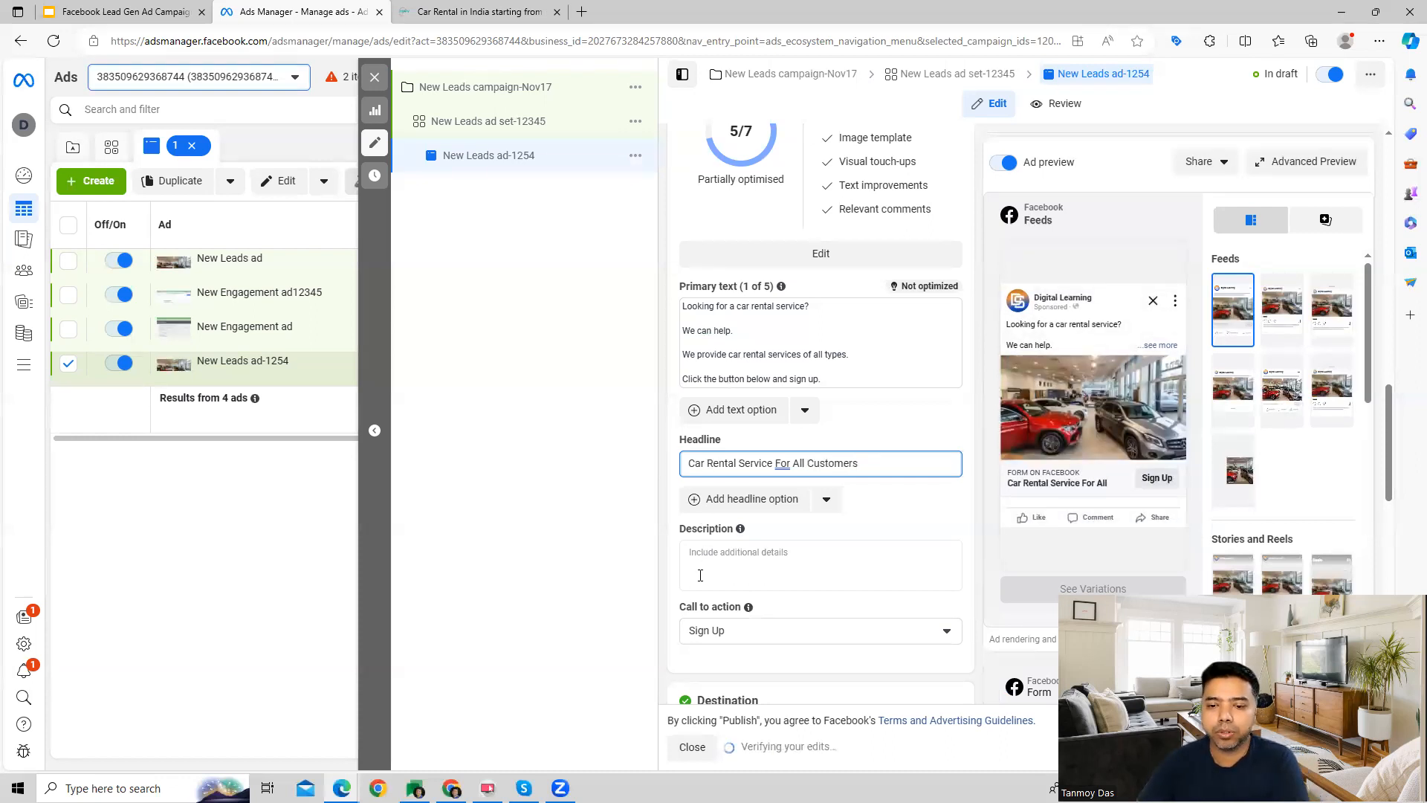
- Fill the ad's description with the suggestion "Get the Best Car Rental Service." and keep Sign Up as the call to action
left_click(701, 575)
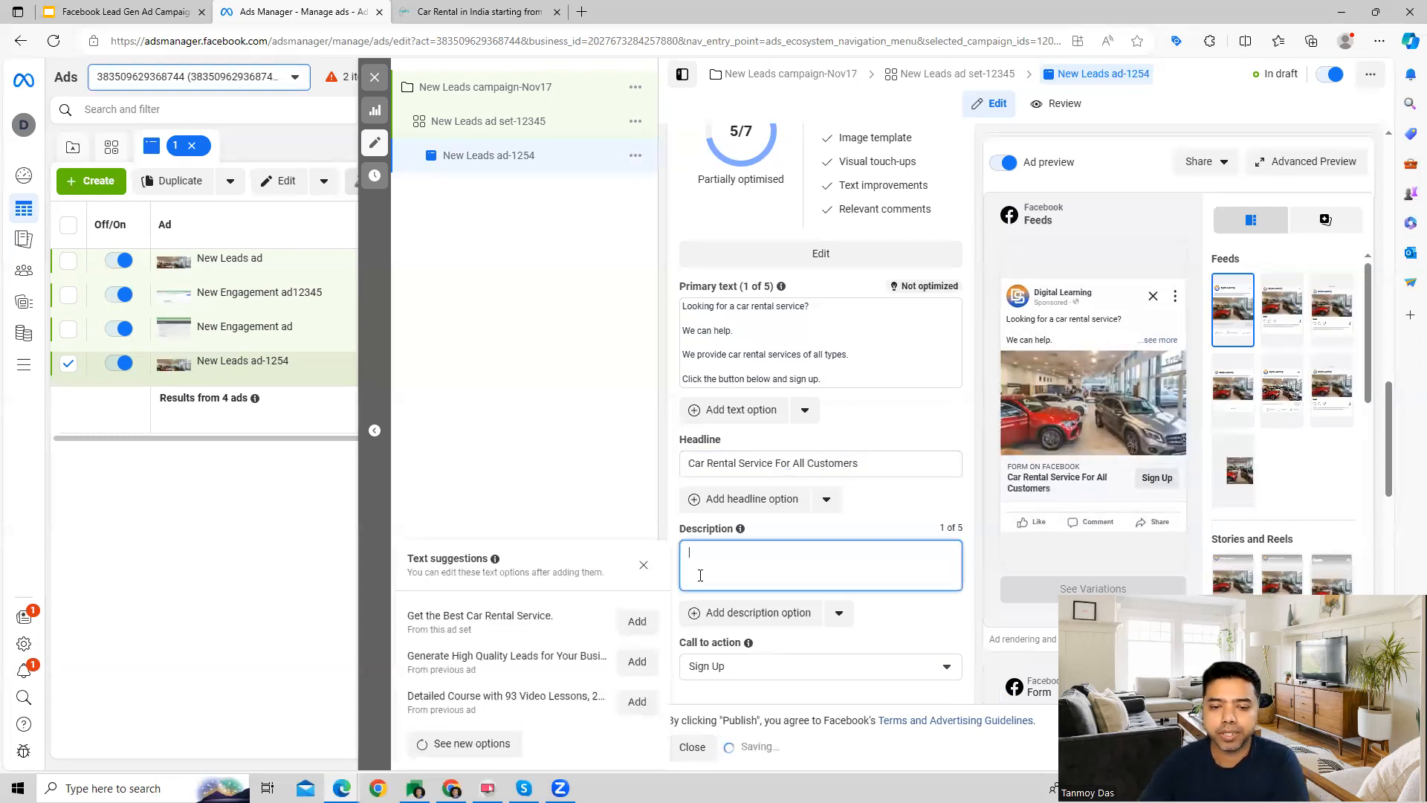
left_click(637, 623)
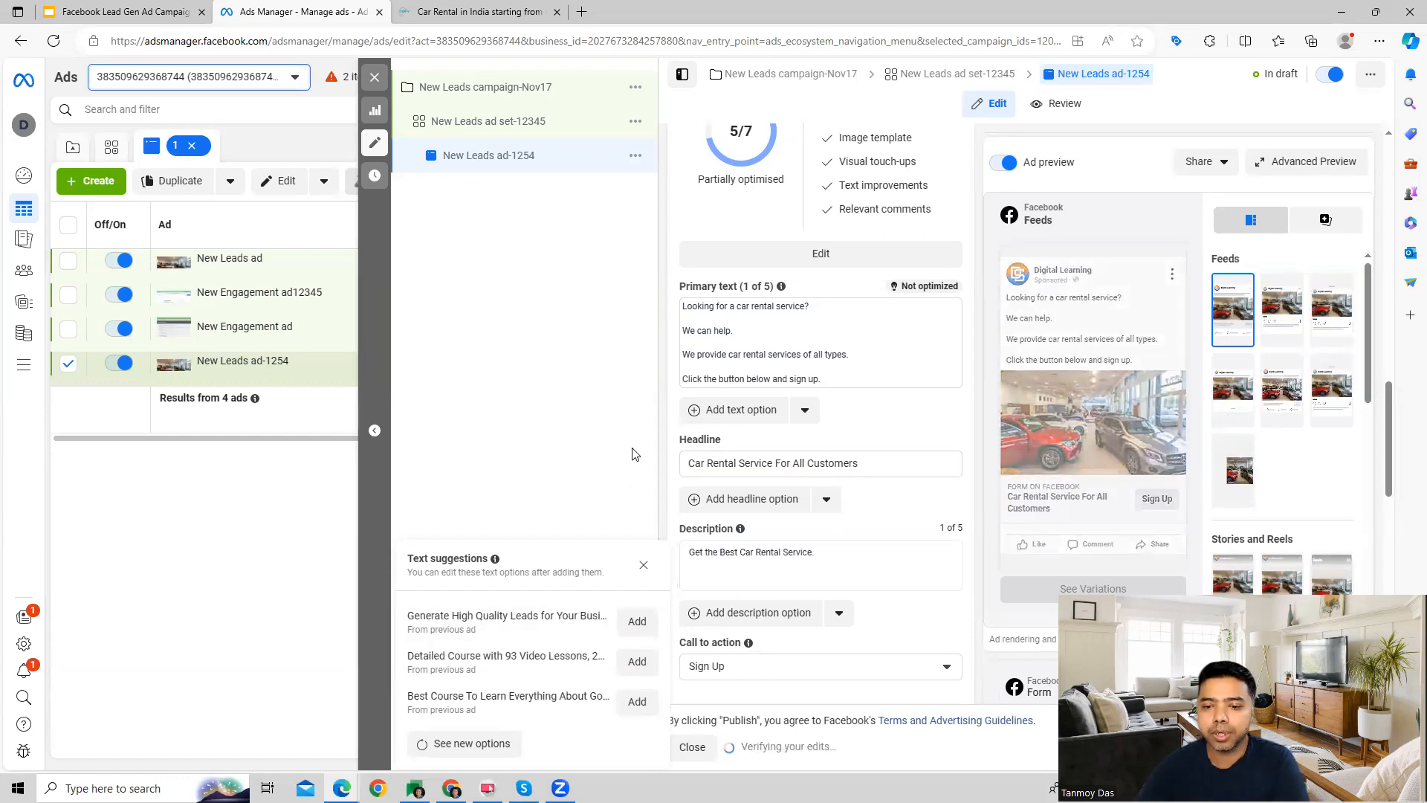
left_click(661, 511)
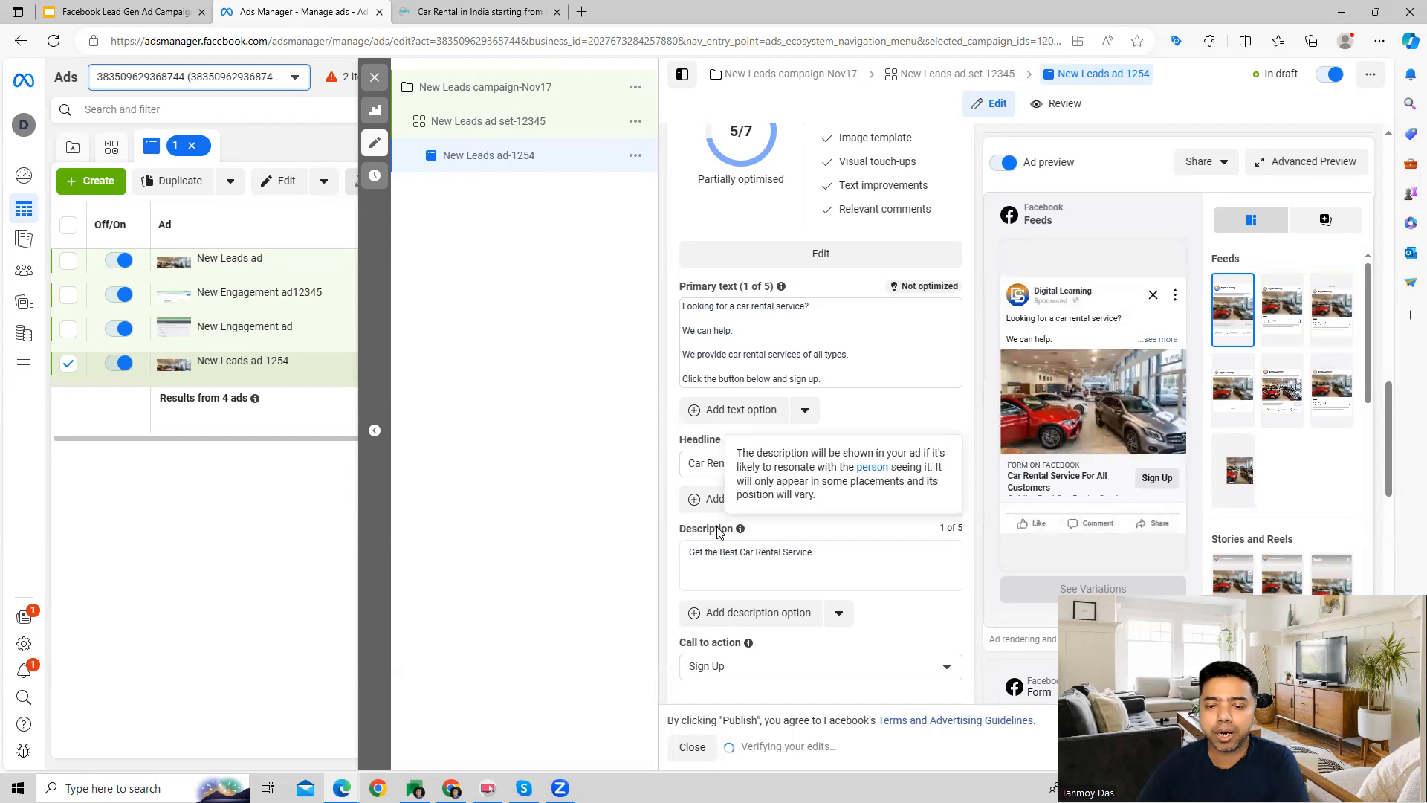
scroll(718, 533, "down", 2)
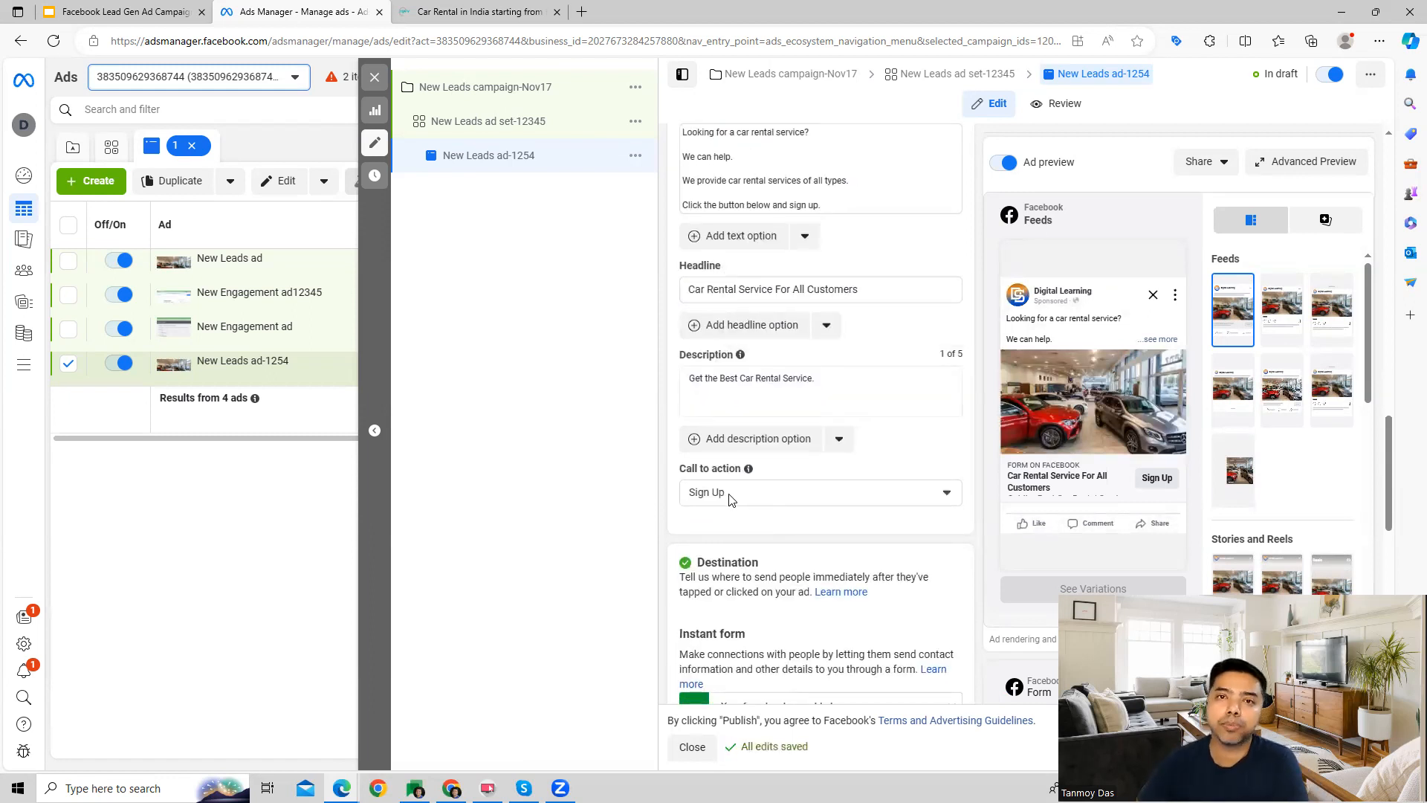
left_click(730, 499)
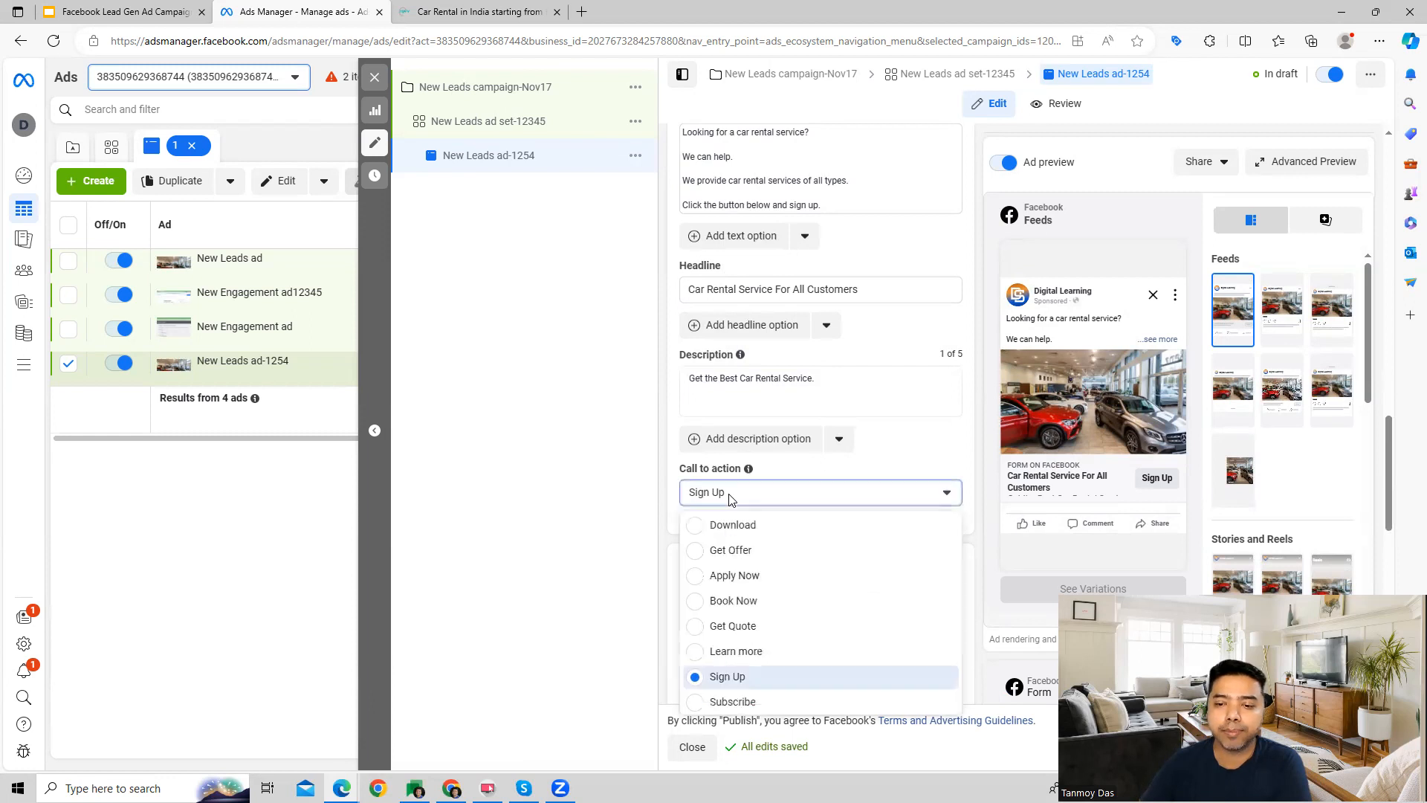
left_click(719, 677)
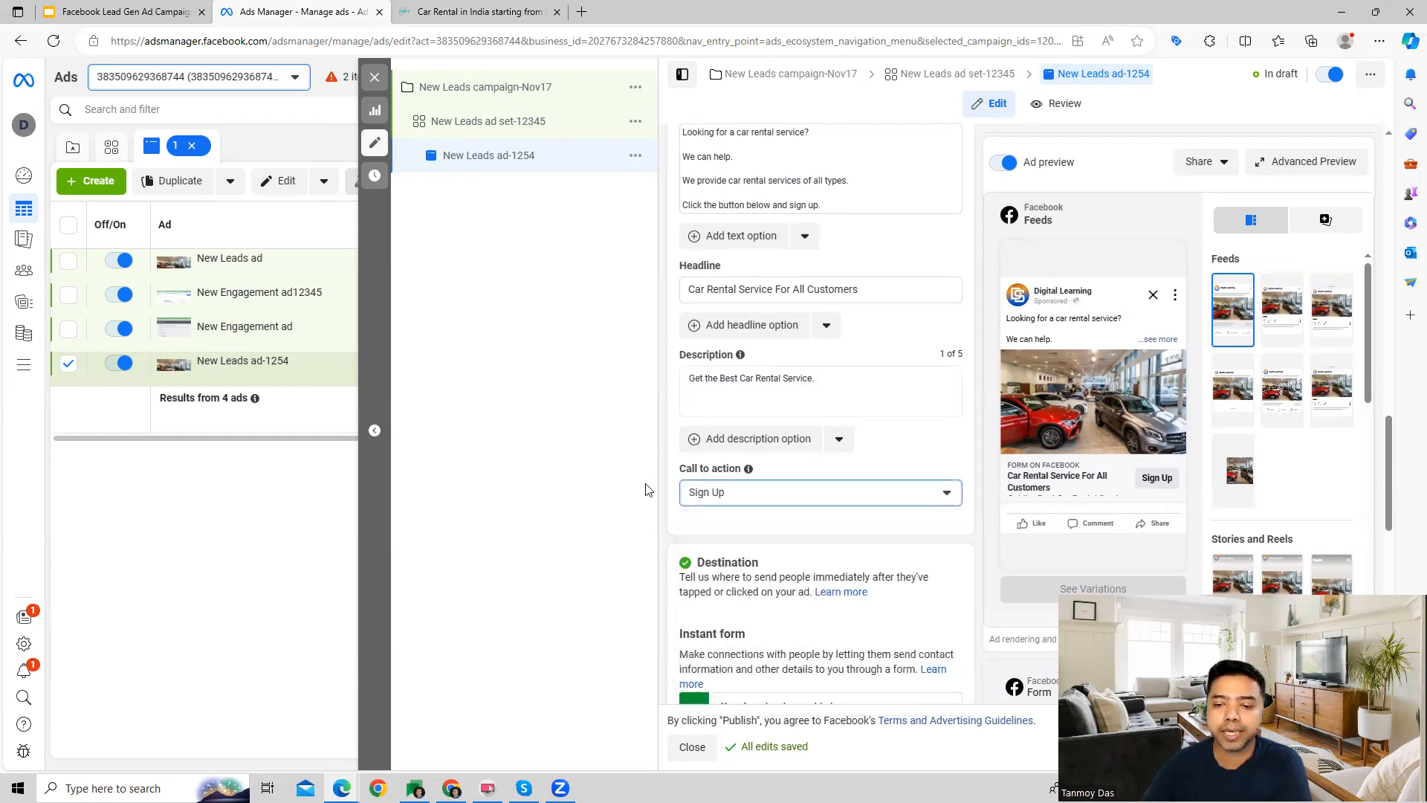
- Start building a new instant form for the ad's destination and name it "Car Rental Service"
scroll(668, 485, "down", 3)
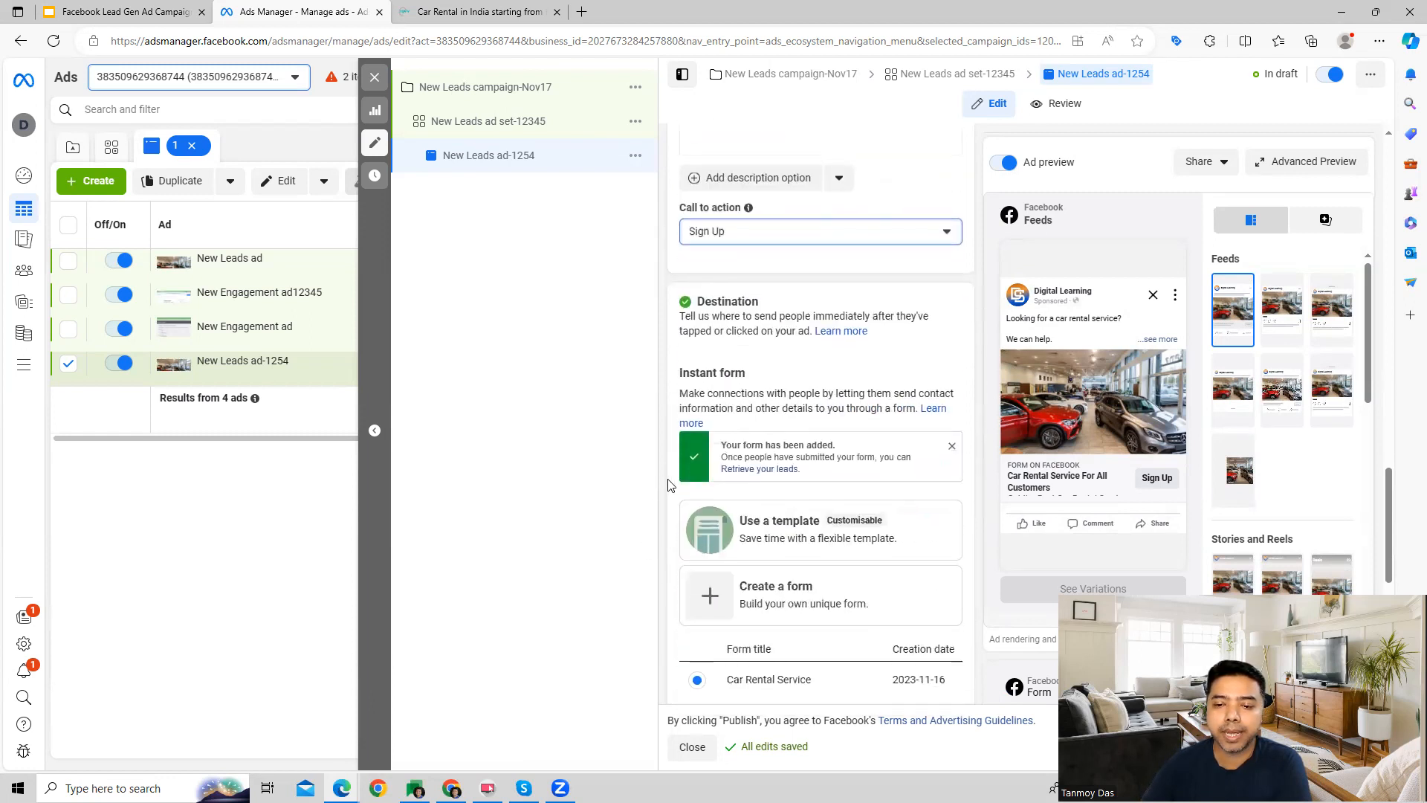
scroll(667, 494, "down", 2)
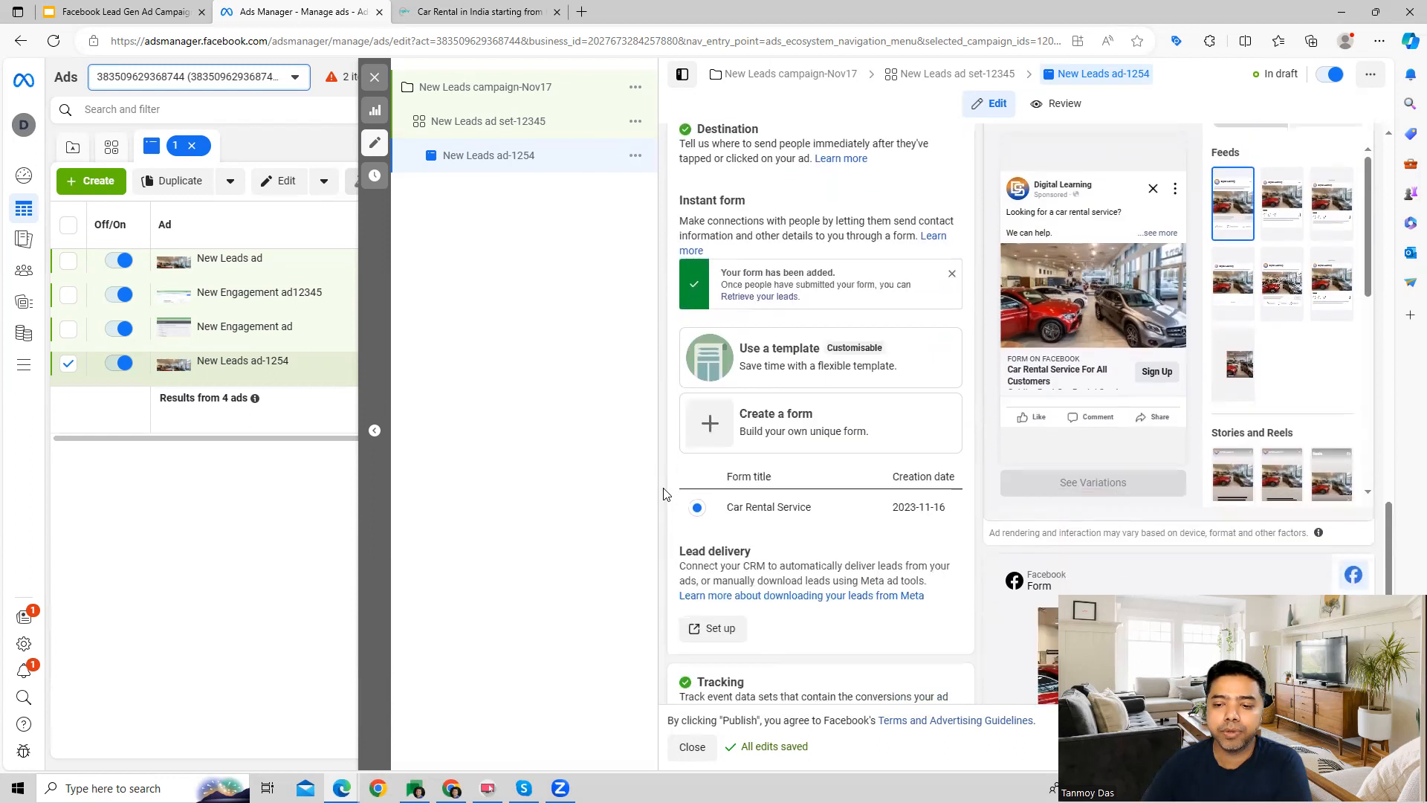
left_click(781, 433)
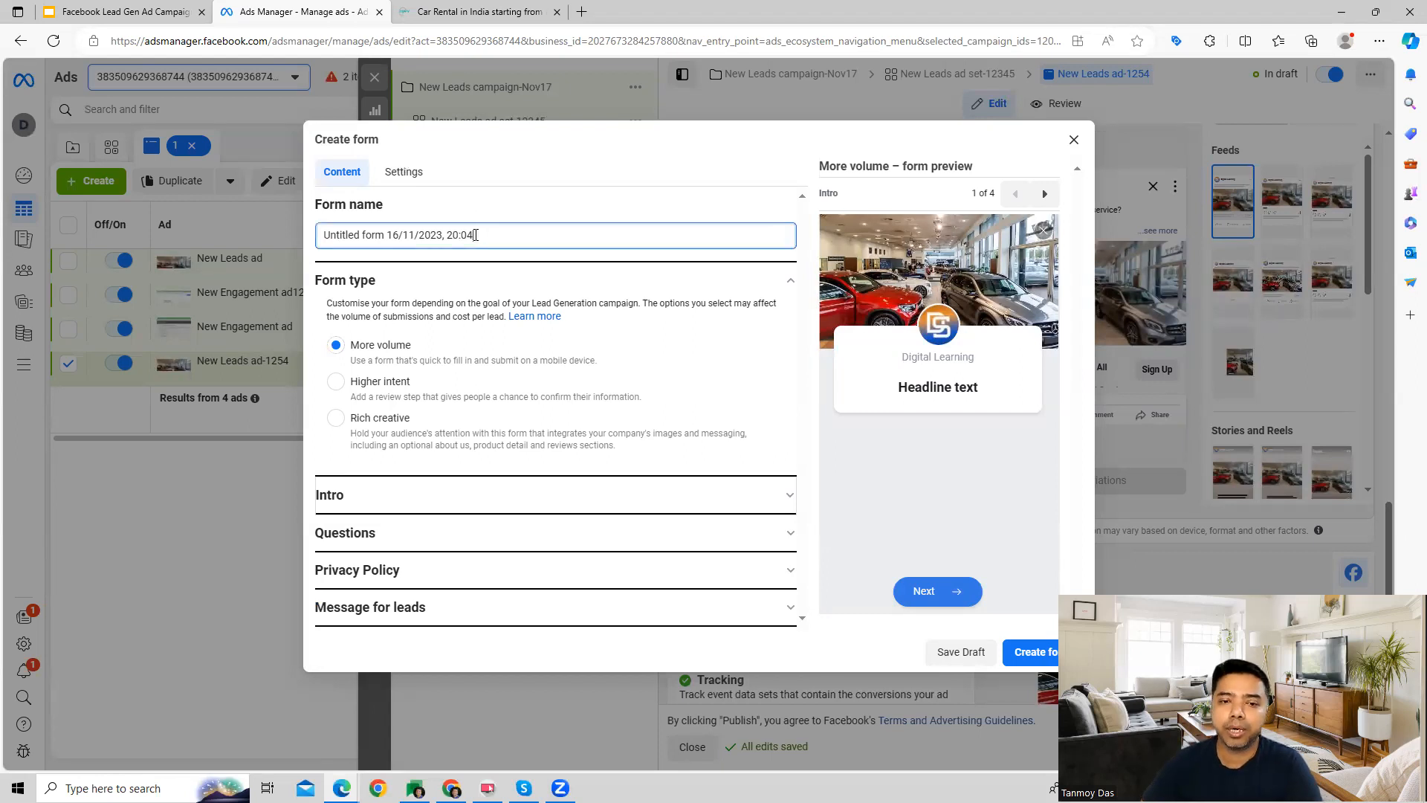
left_click_drag(479, 235, 311, 239)
type("Car Re")
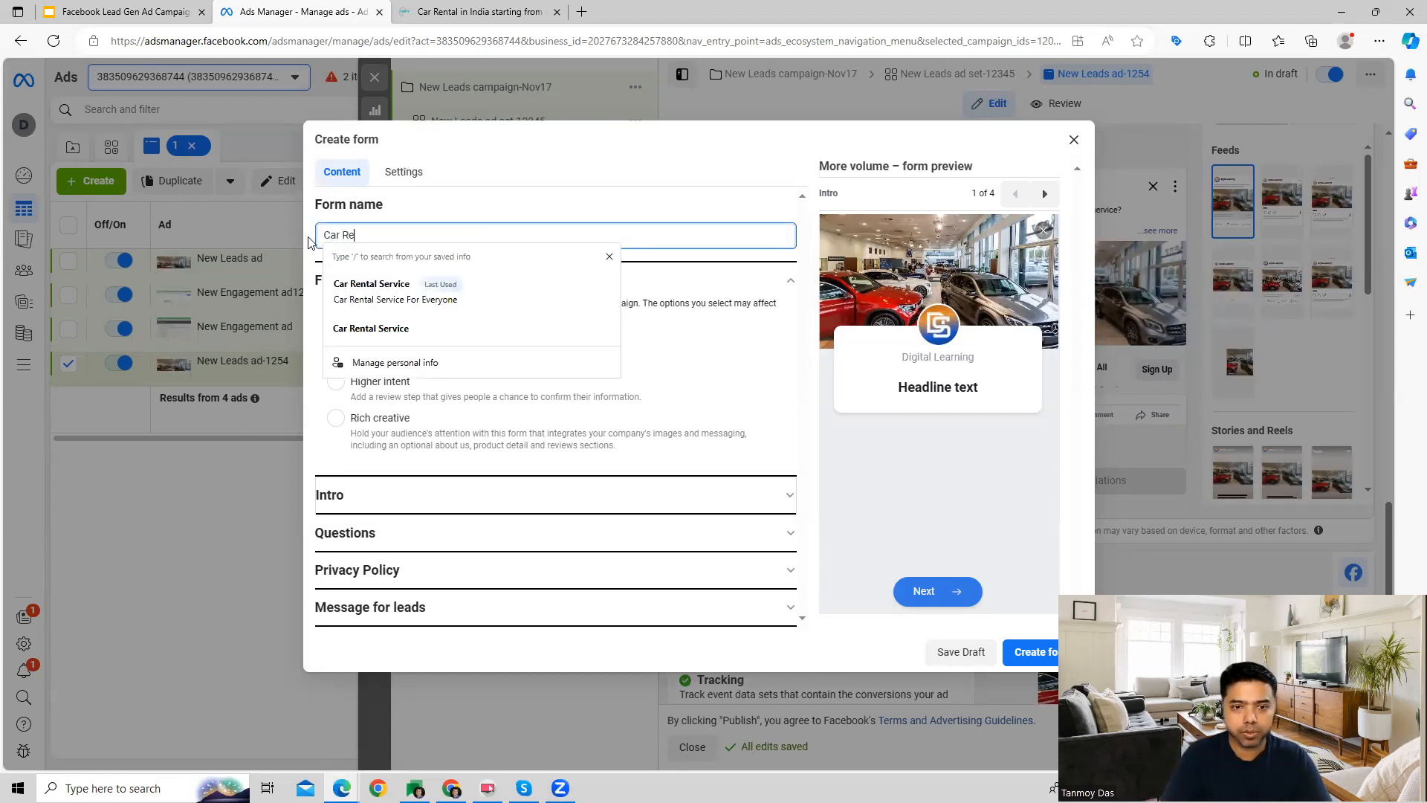
left_click(344, 290)
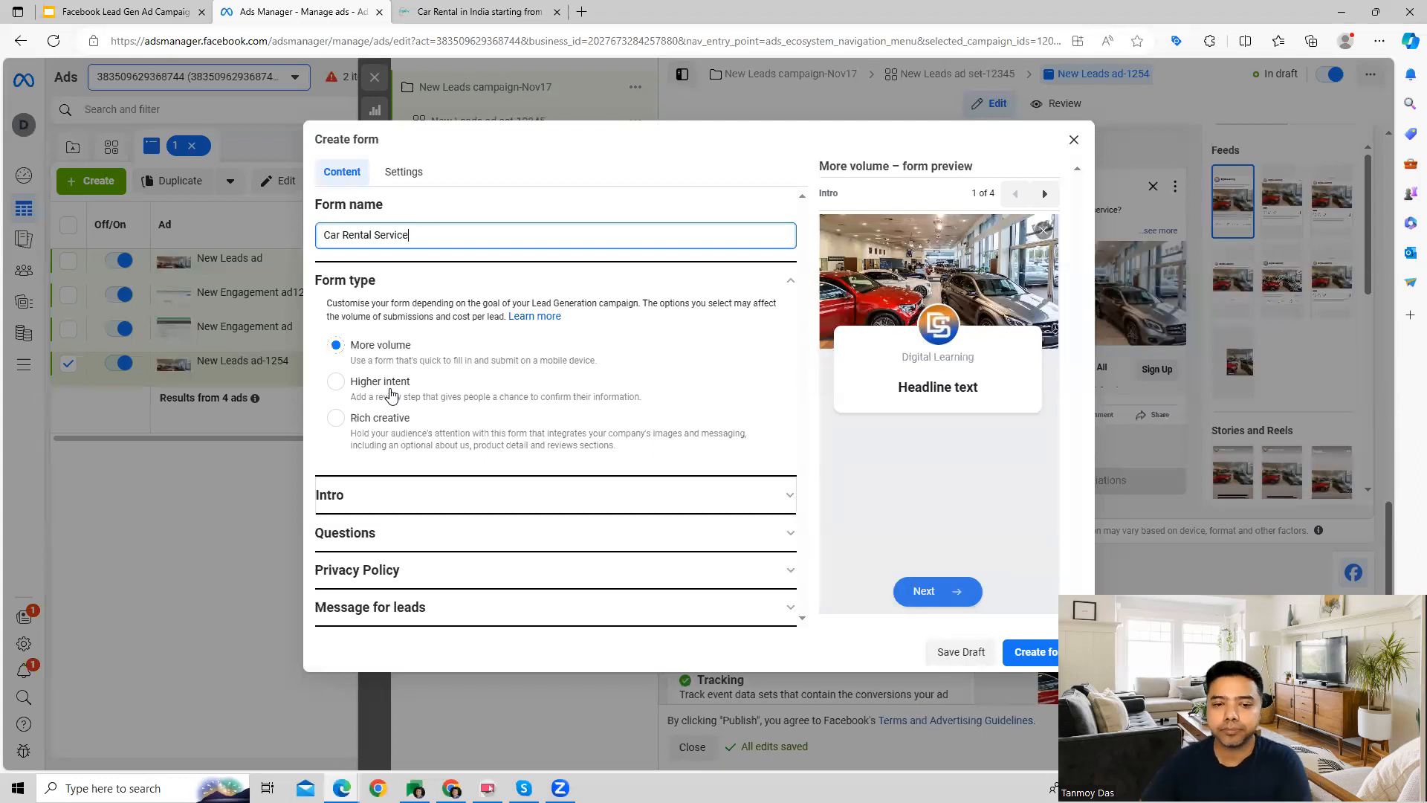
- Enter the greeting headline "Best Car Rental Service Near Your Area" in the form's intro
left_click(390, 494)
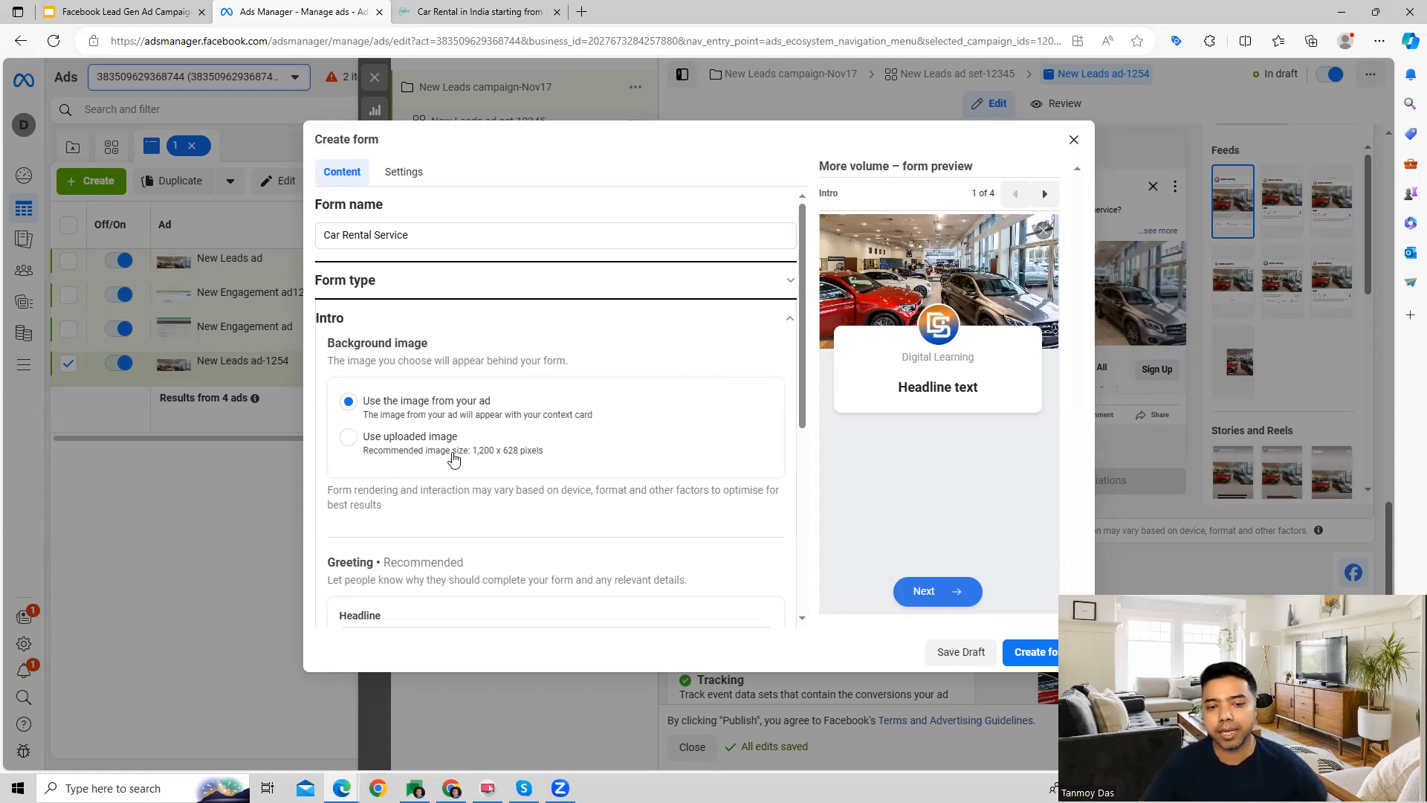
scroll(454, 460, "down", 3)
left_click(429, 374)
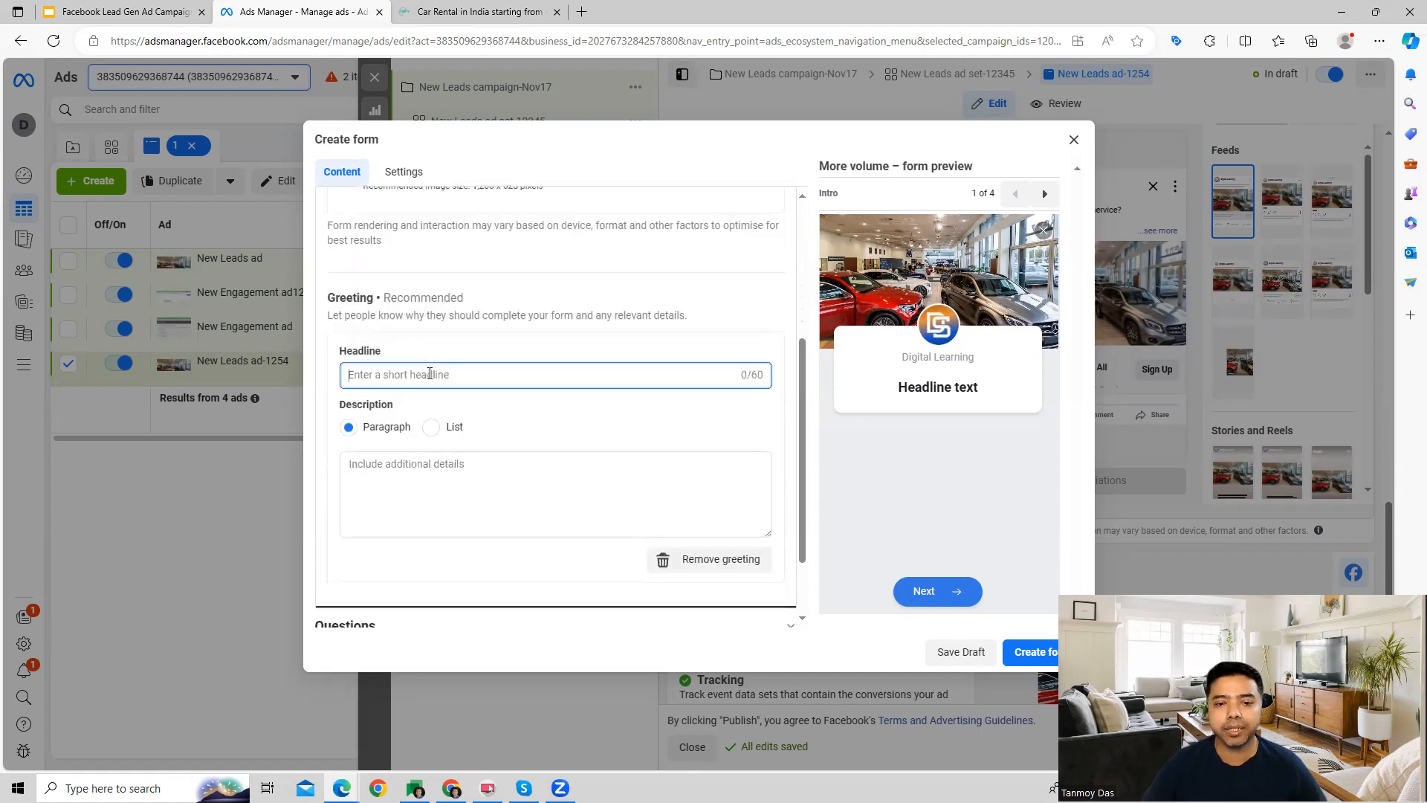
type("C")
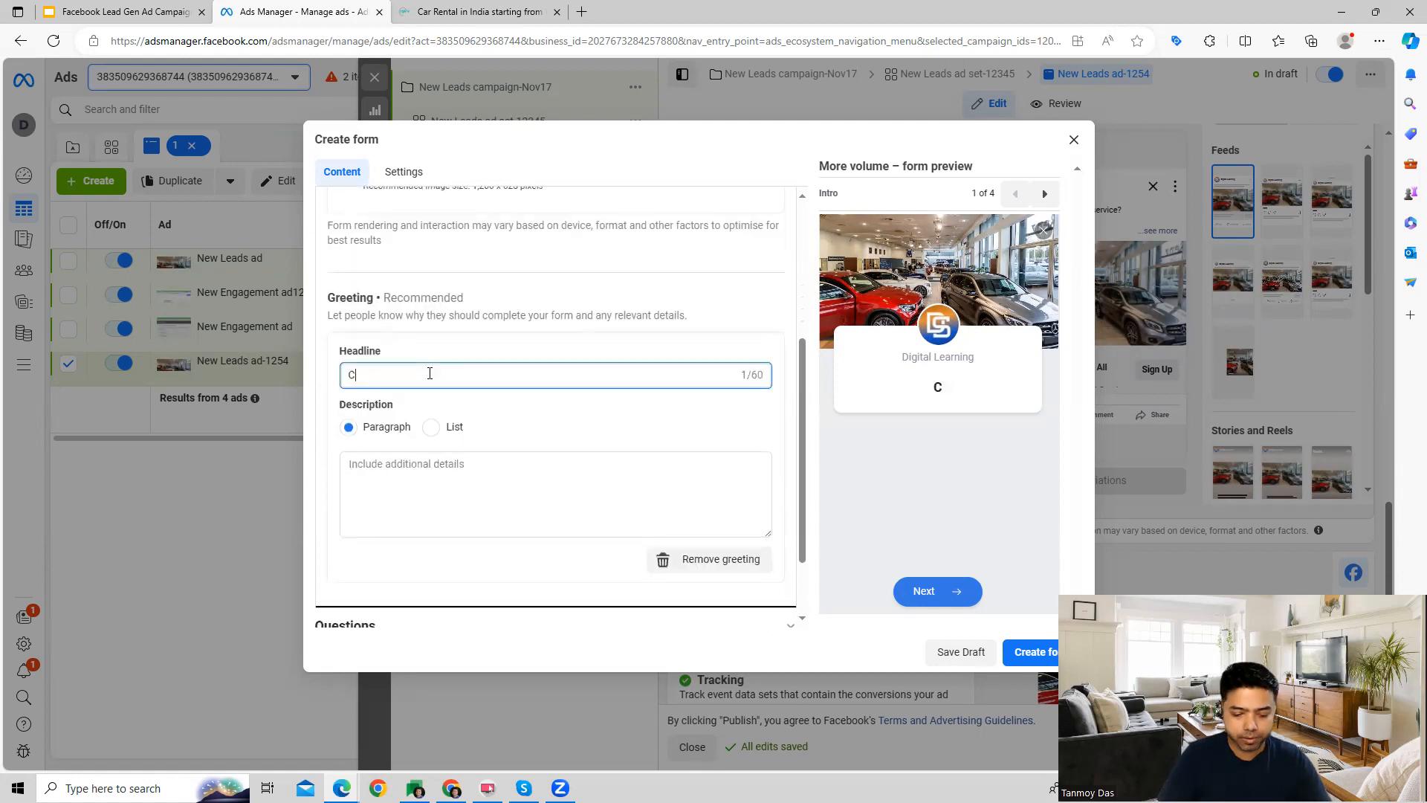
type("ar Re")
key("BackSpace")
key("BackSpace")
key("BackSpace")
key("BackSpace")
key("BackSpace")
key("BackSpace")
type("Best Ca")
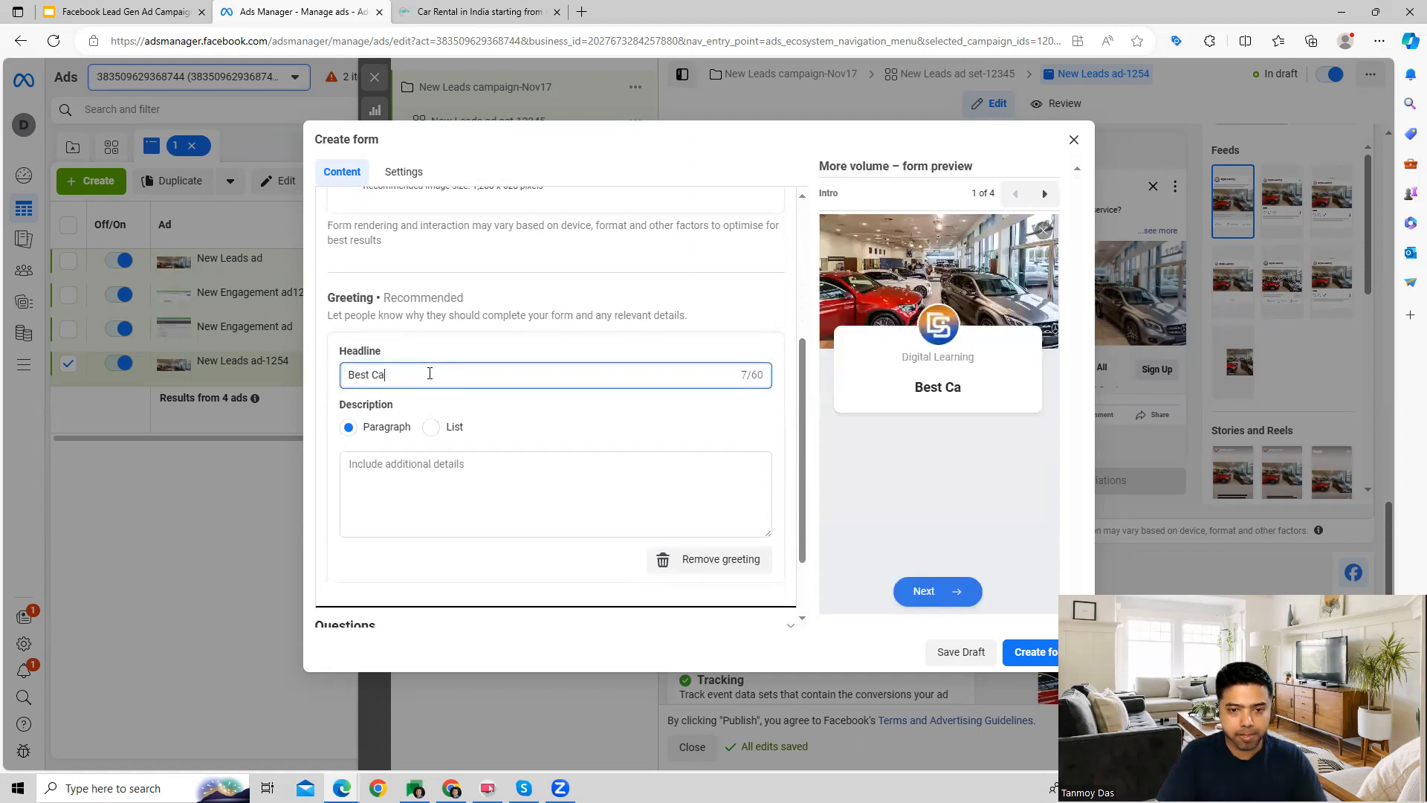
type("r Rent")
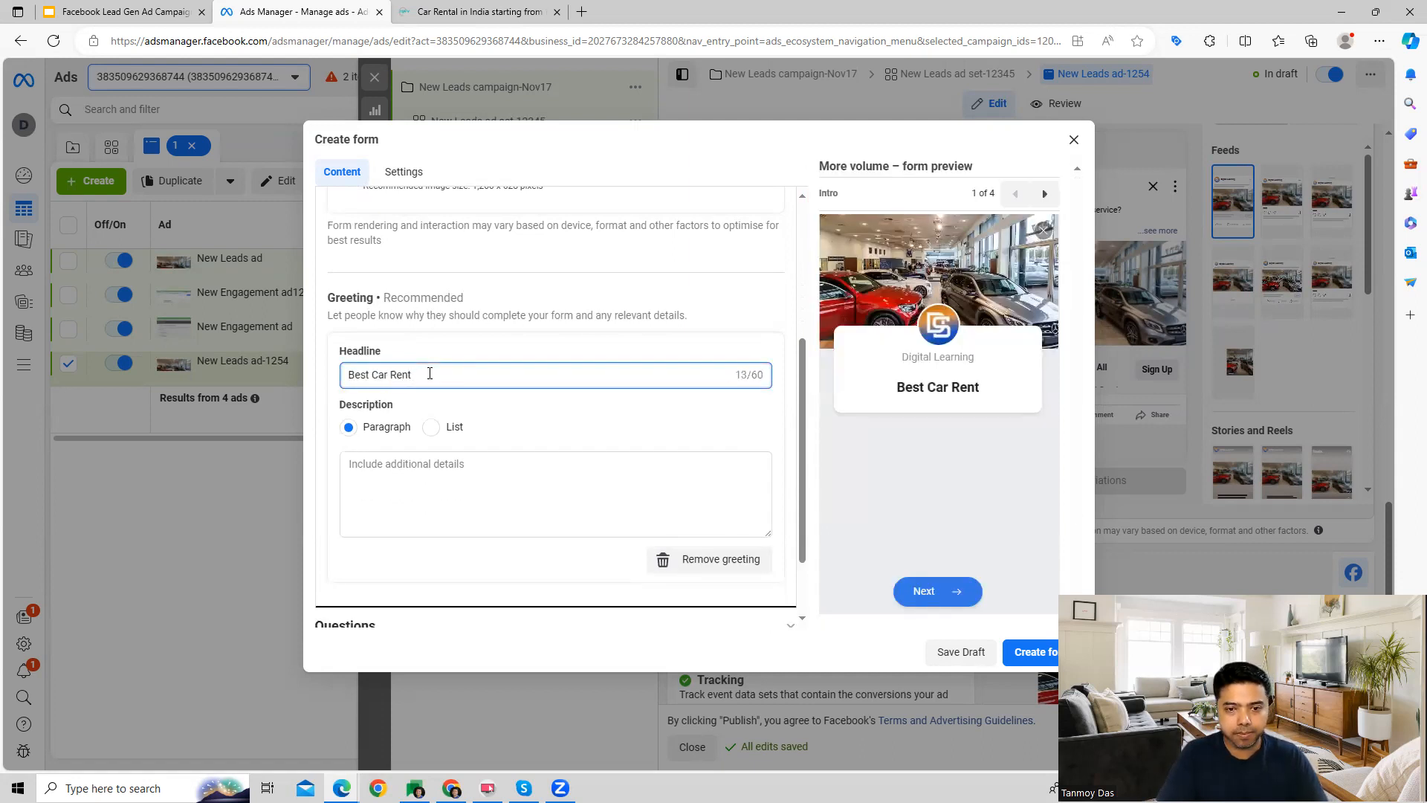
type("al Service ")
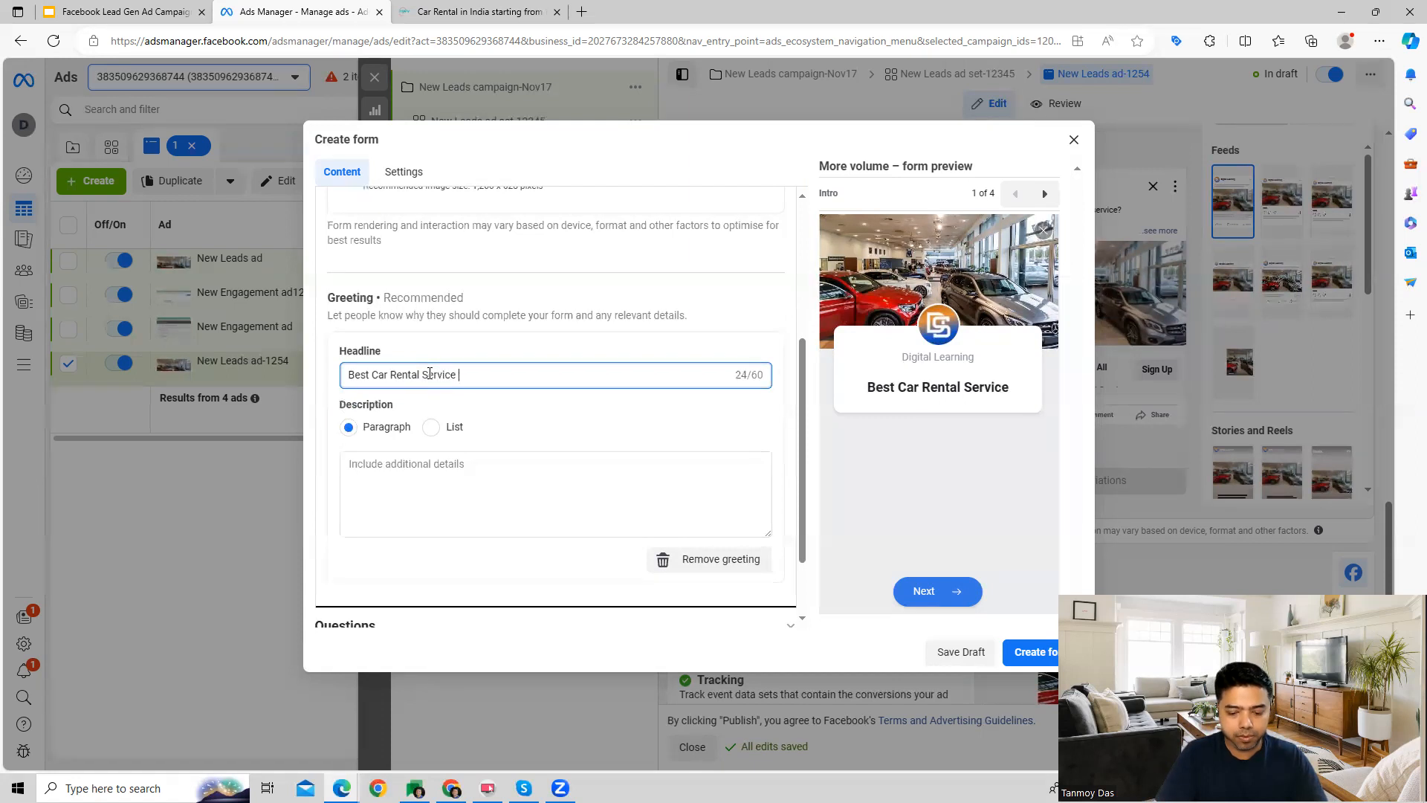
type("Near Your ")
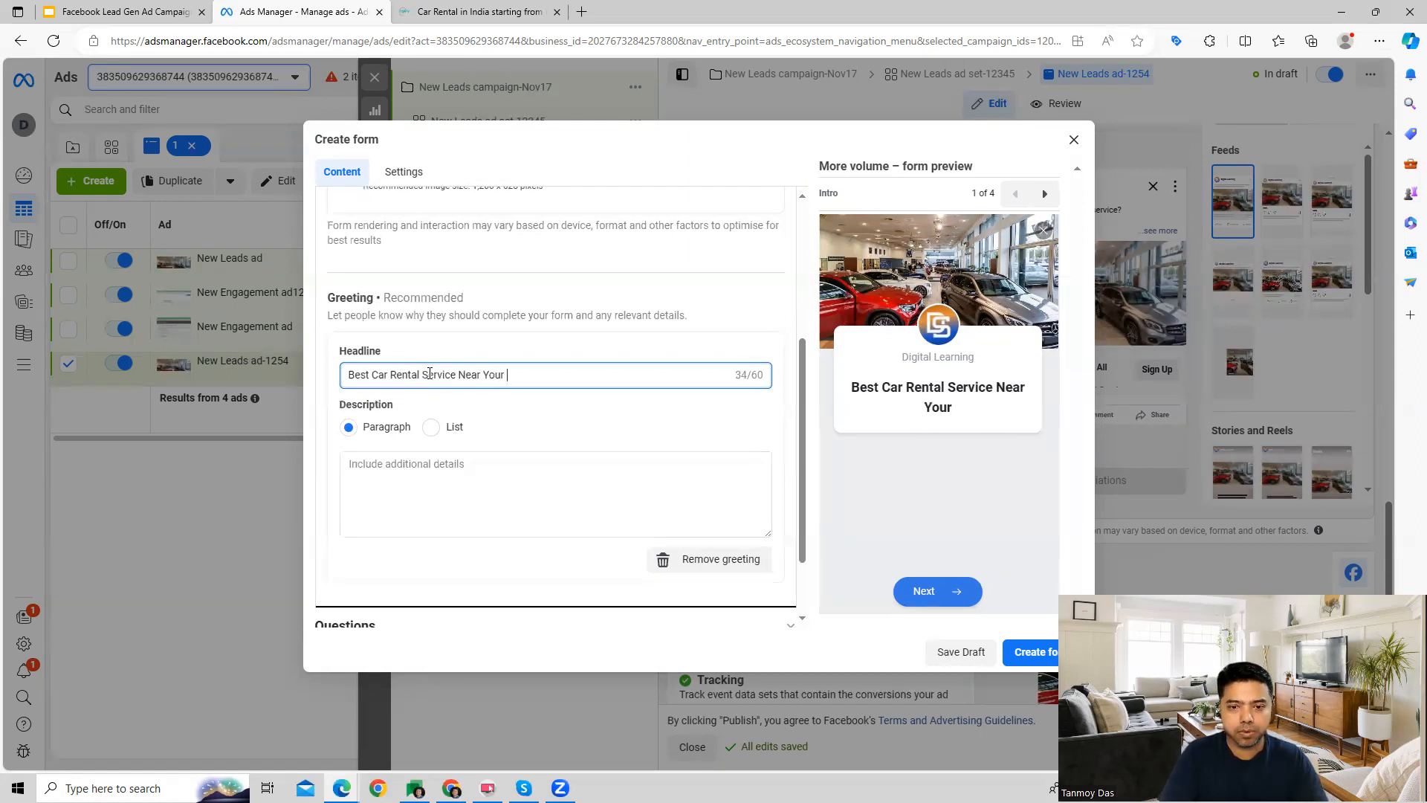
type("Area")
- Enter the greeting's paragraph description "Get The Best Car Rental Service For Your Usage with Us."
left_click(443, 480)
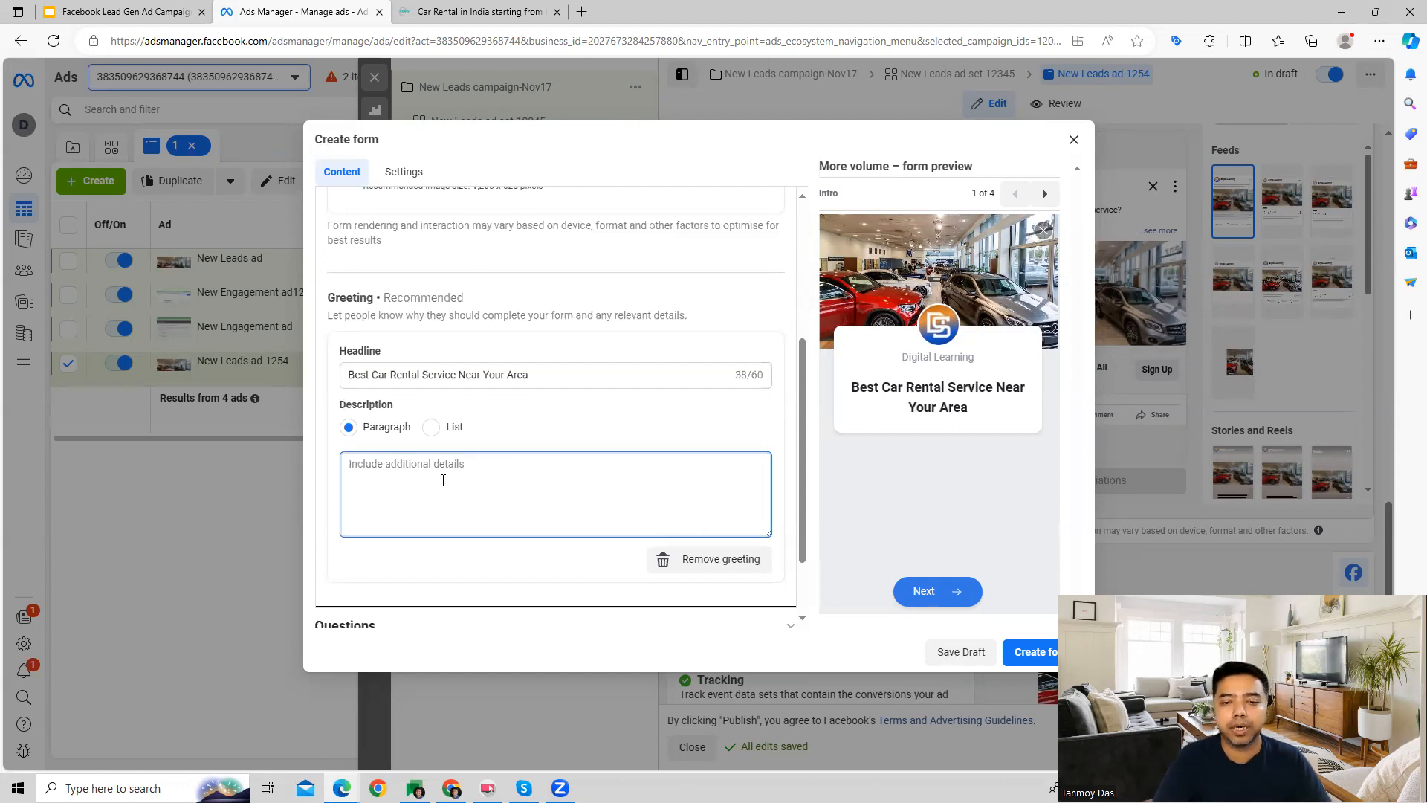
type("Get The")
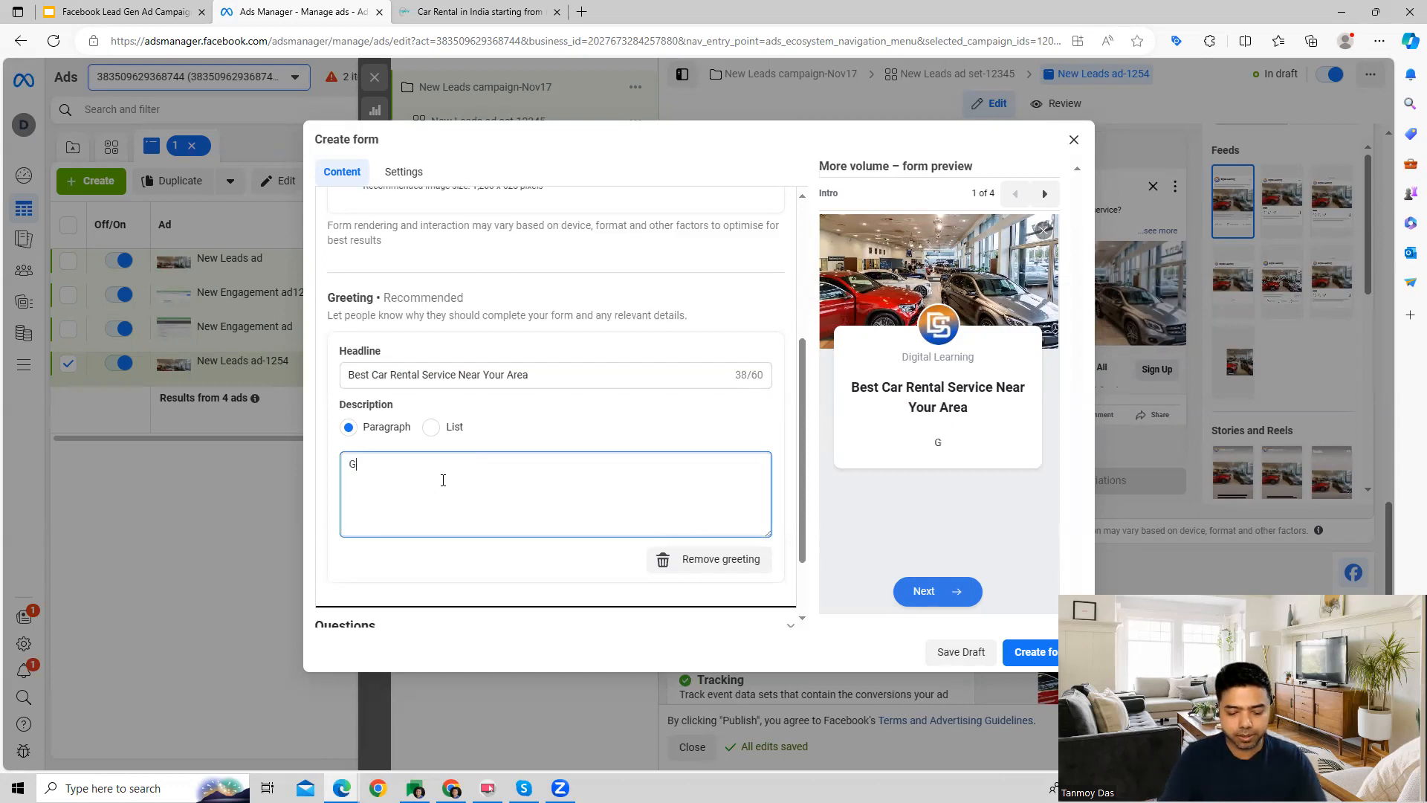
type("es")
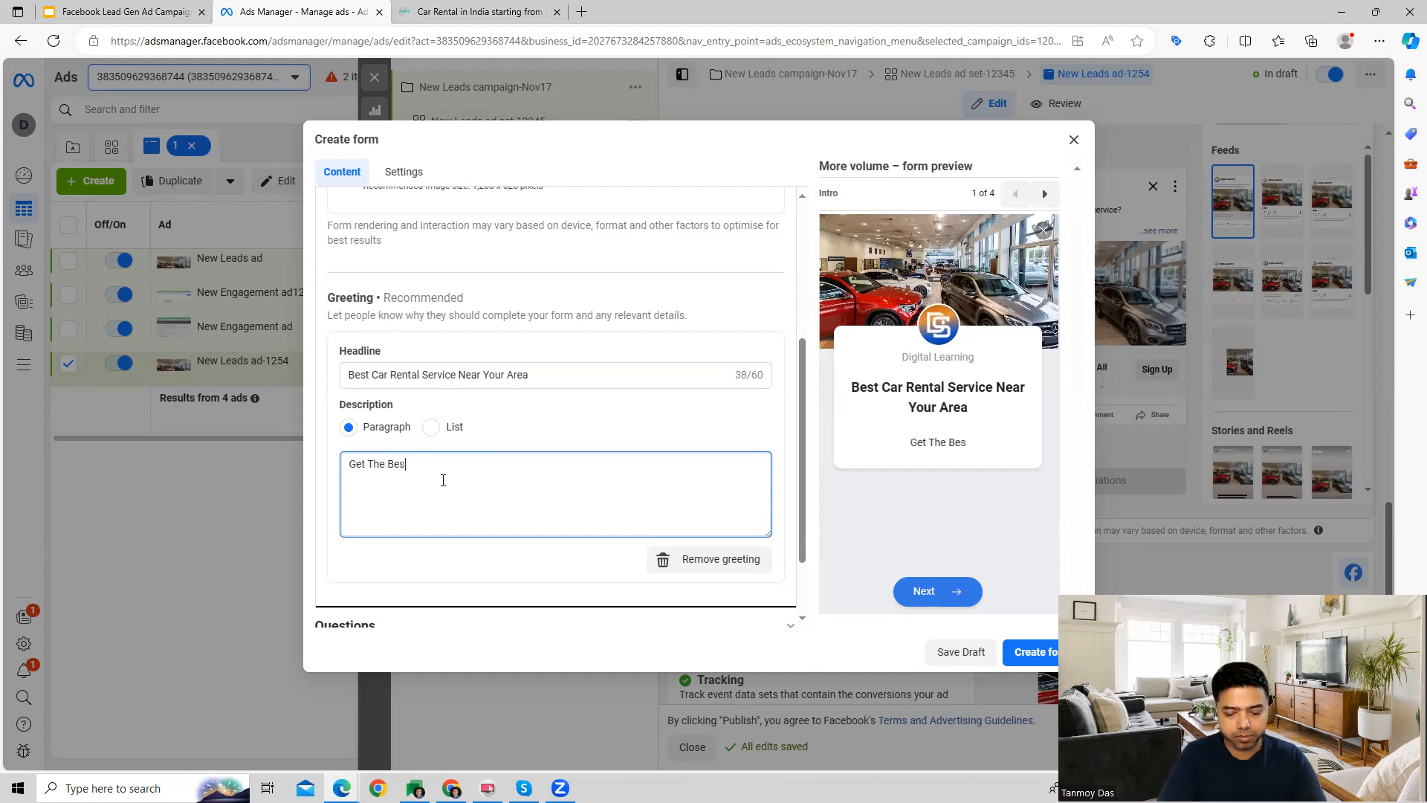
type("t Car Rental")
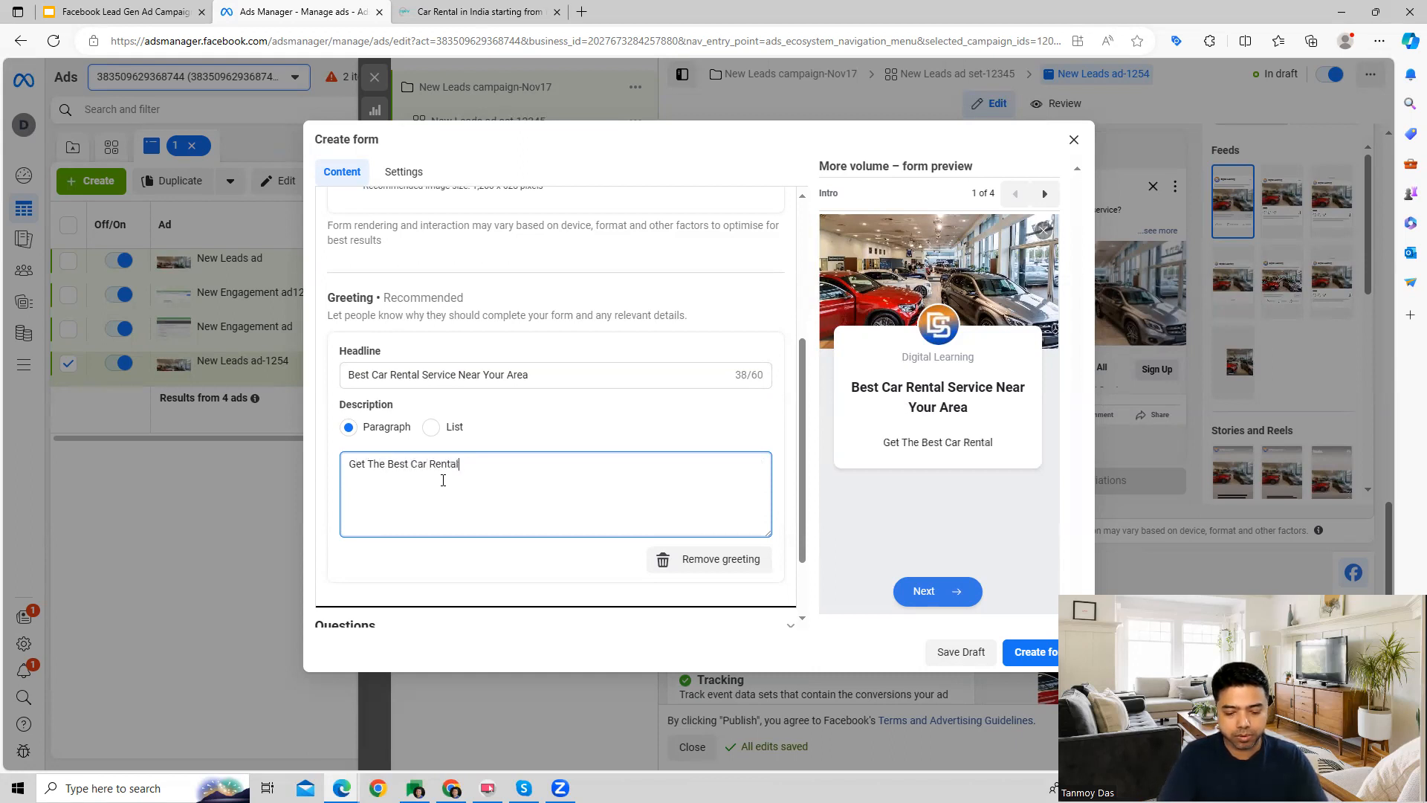
type(" Service For Your")
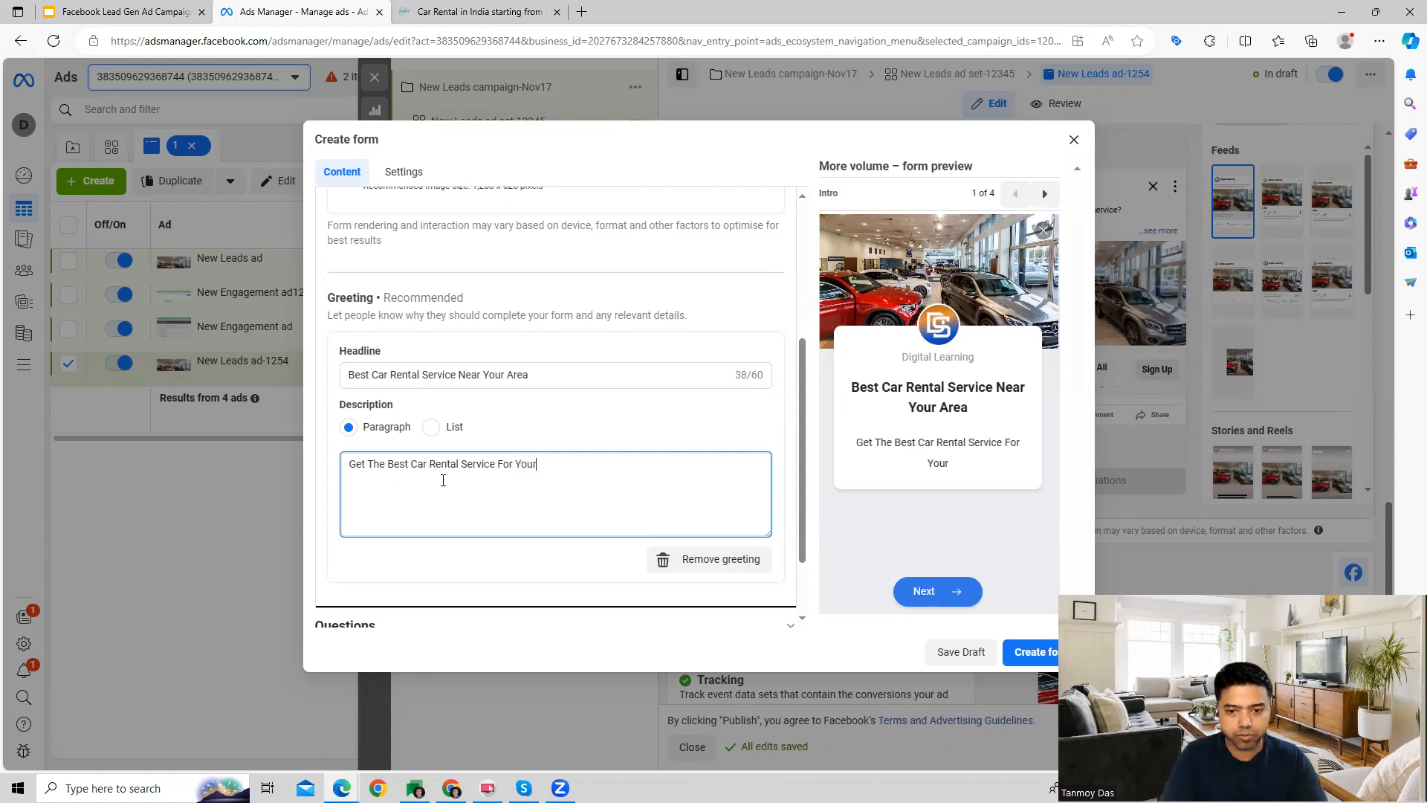
type(" Us")
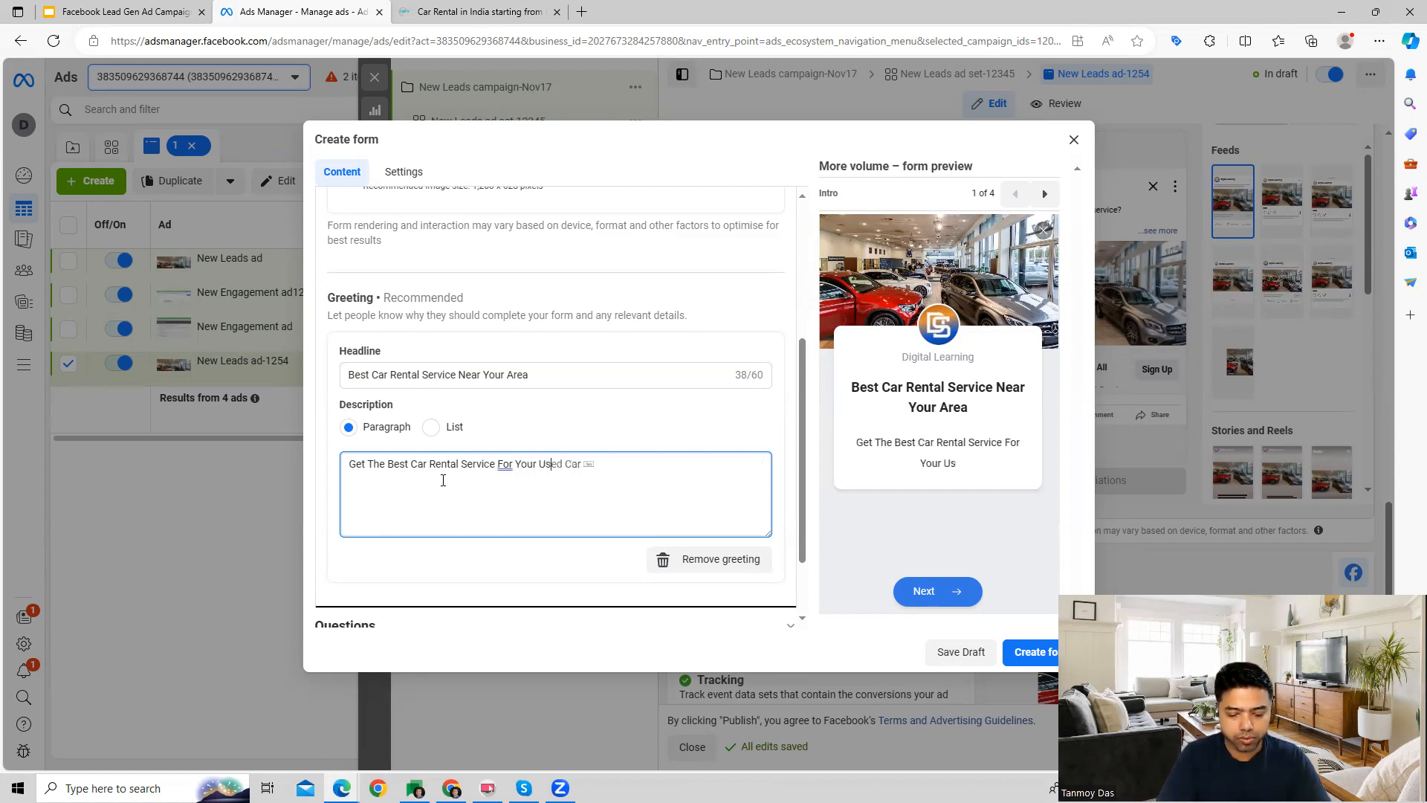
type("age with Us.")
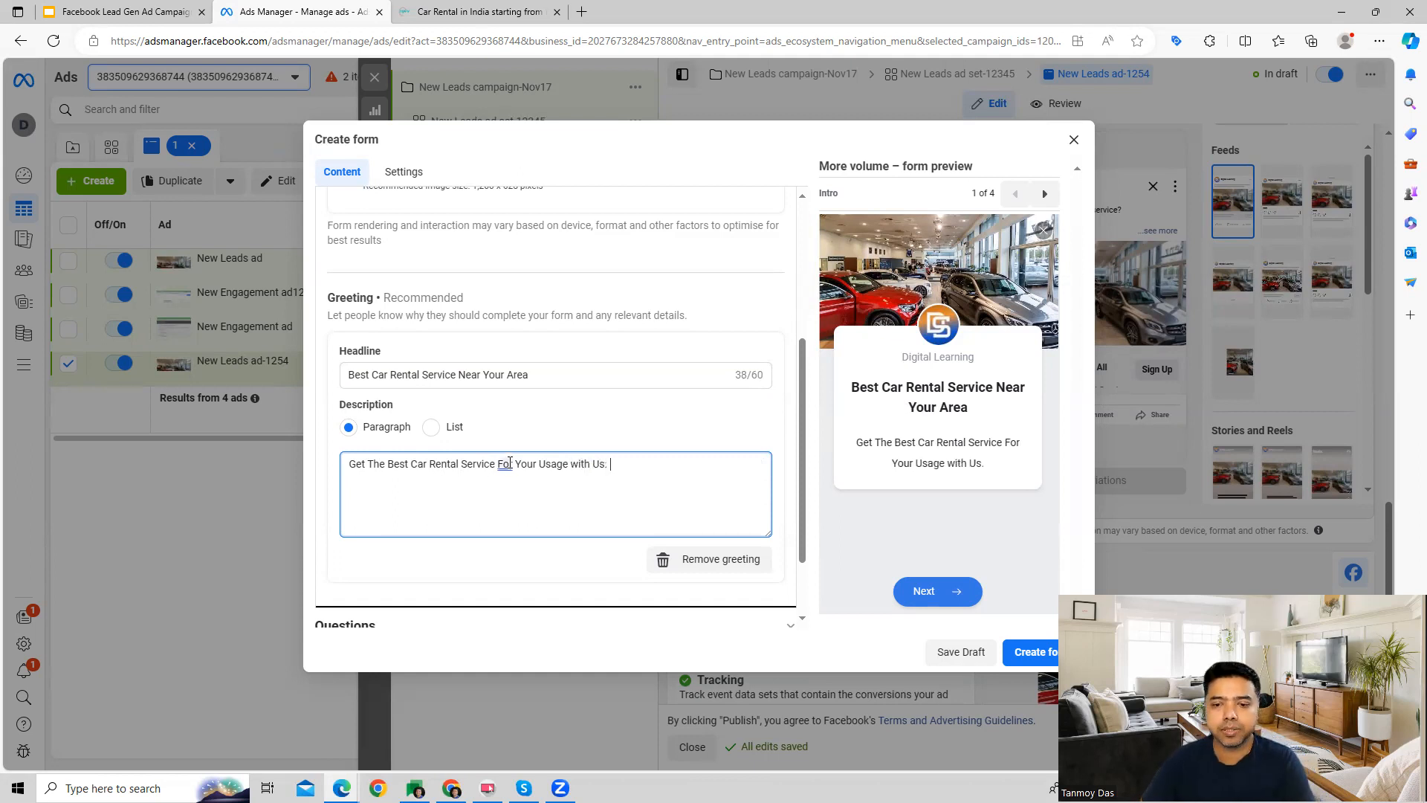
- Describe the form's prefill questions with the message "We will reach out to you shortly with this information."
scroll(431, 487, "down", 1)
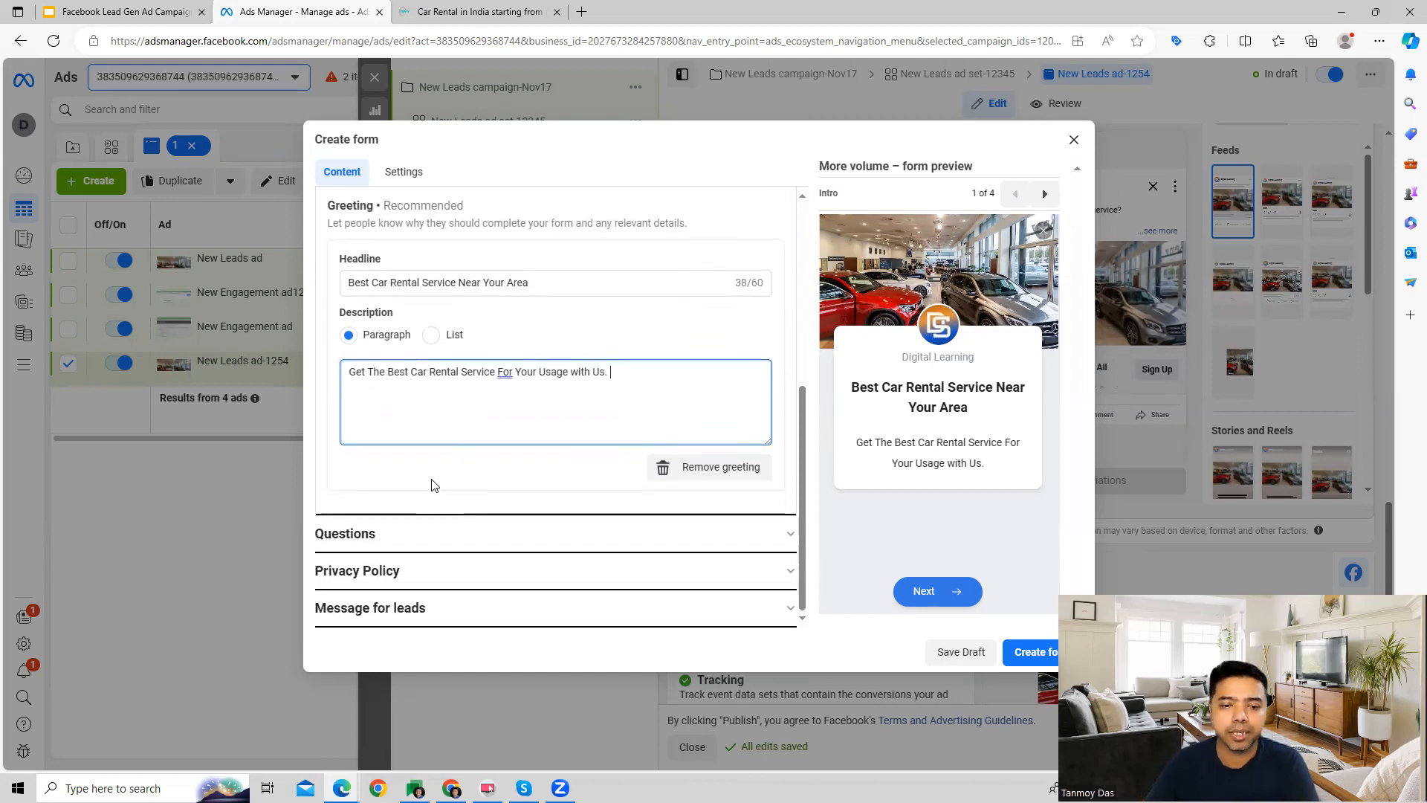
left_click(397, 534)
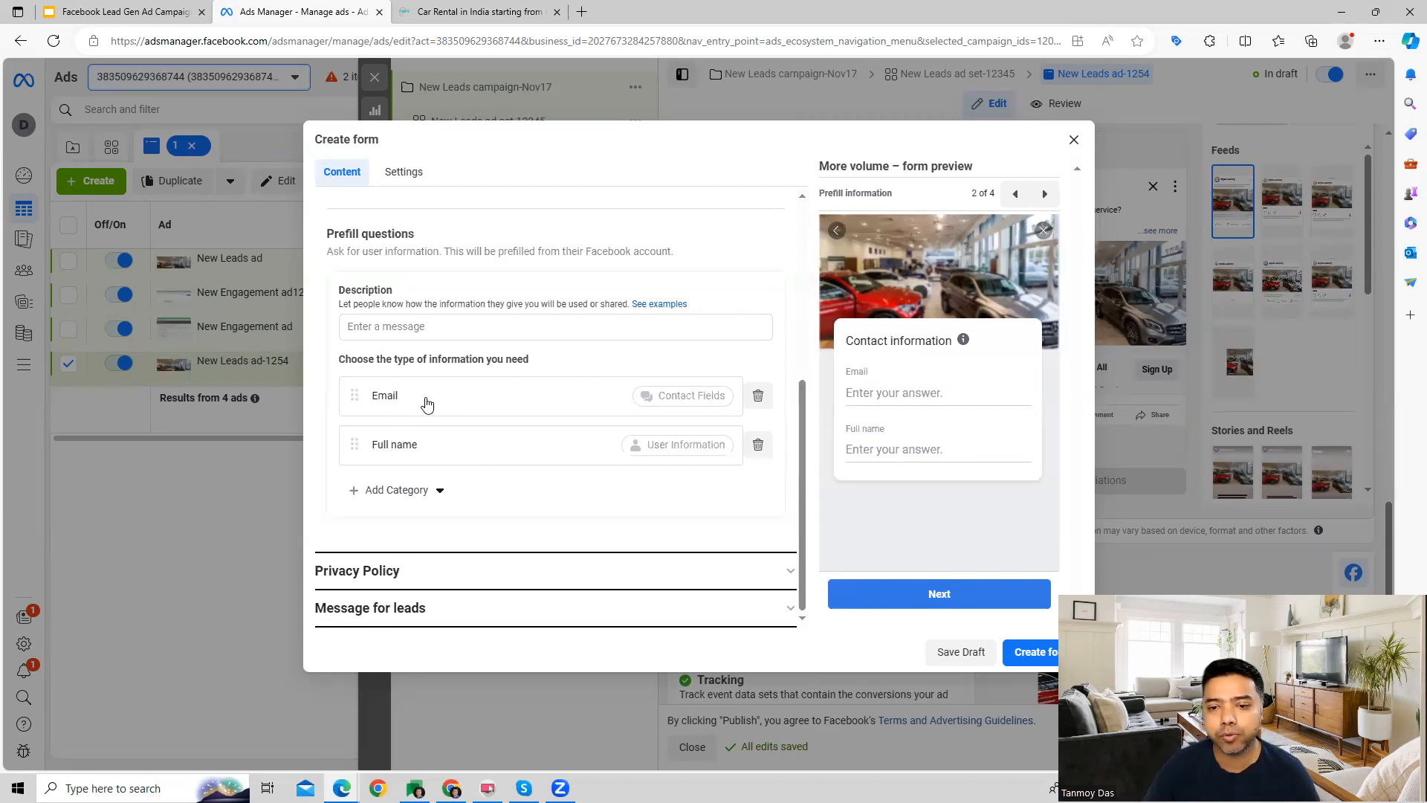
left_click(452, 332)
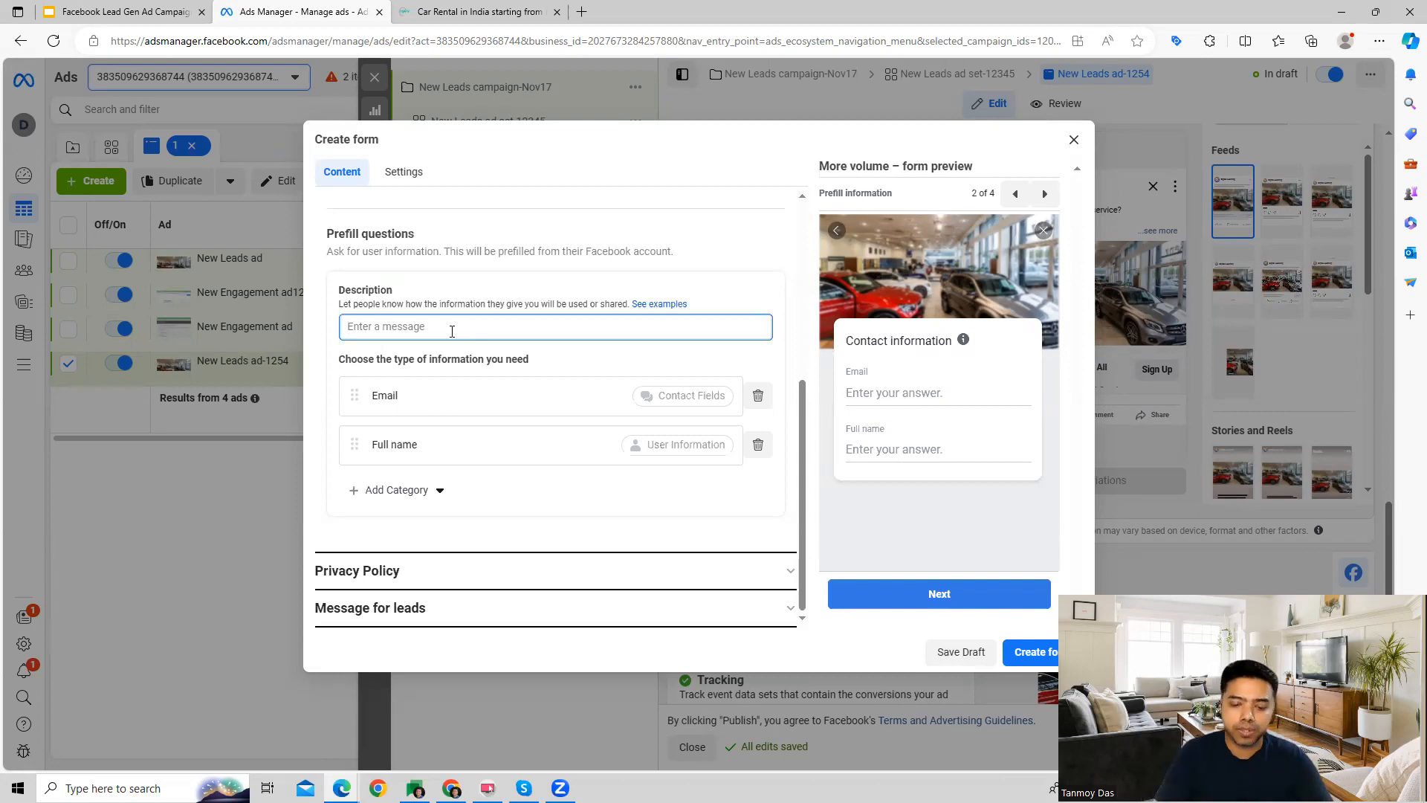
type("We will reach out to ")
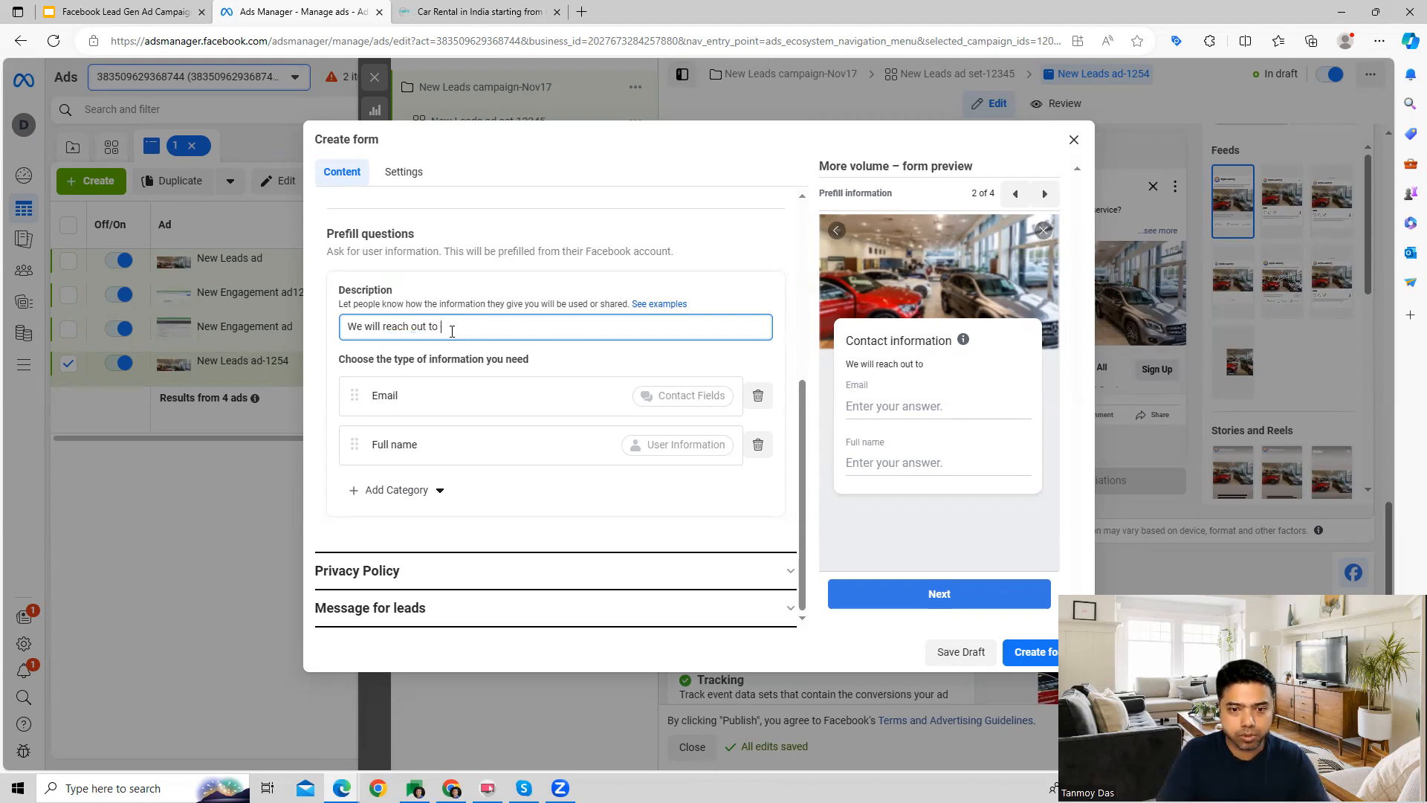
type("you shortly")
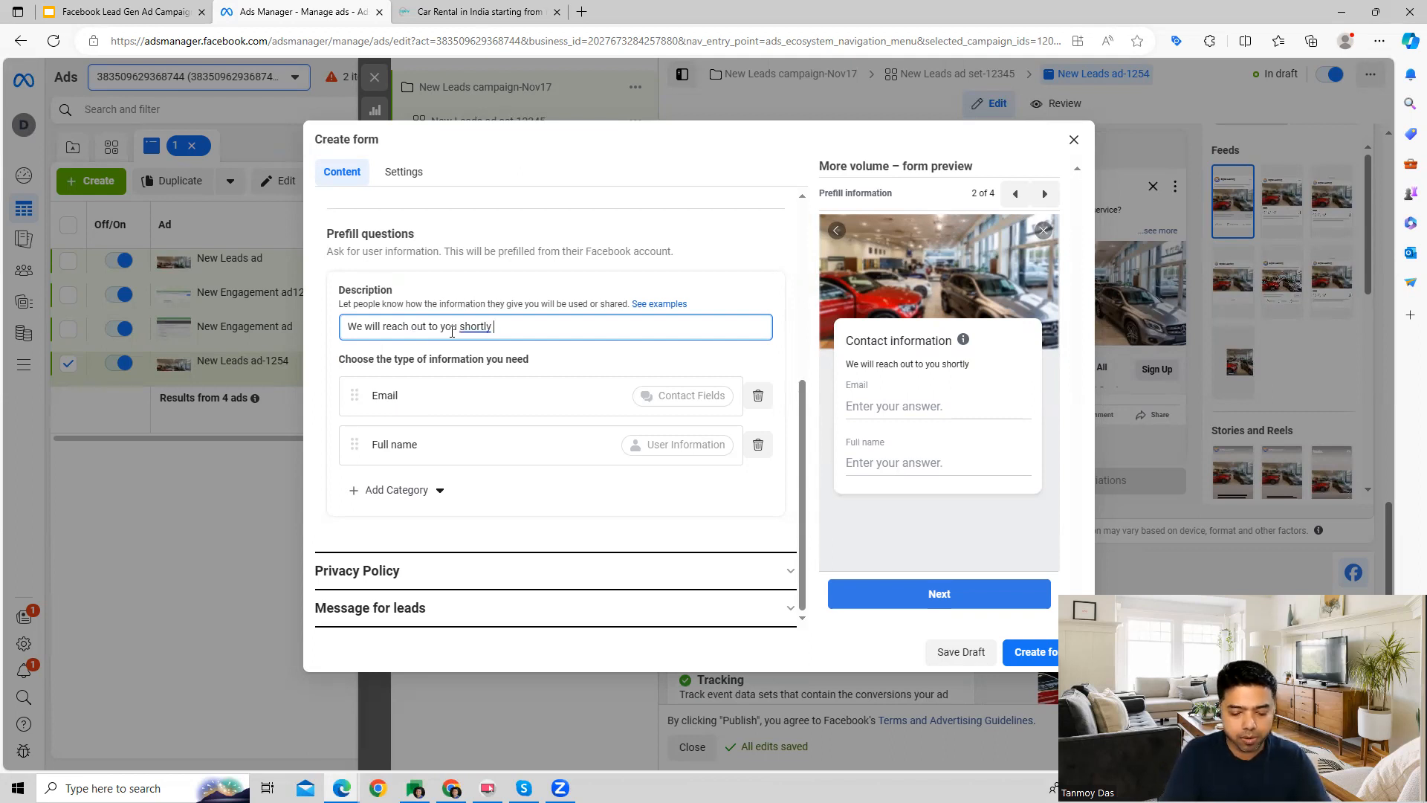
type("with this in")
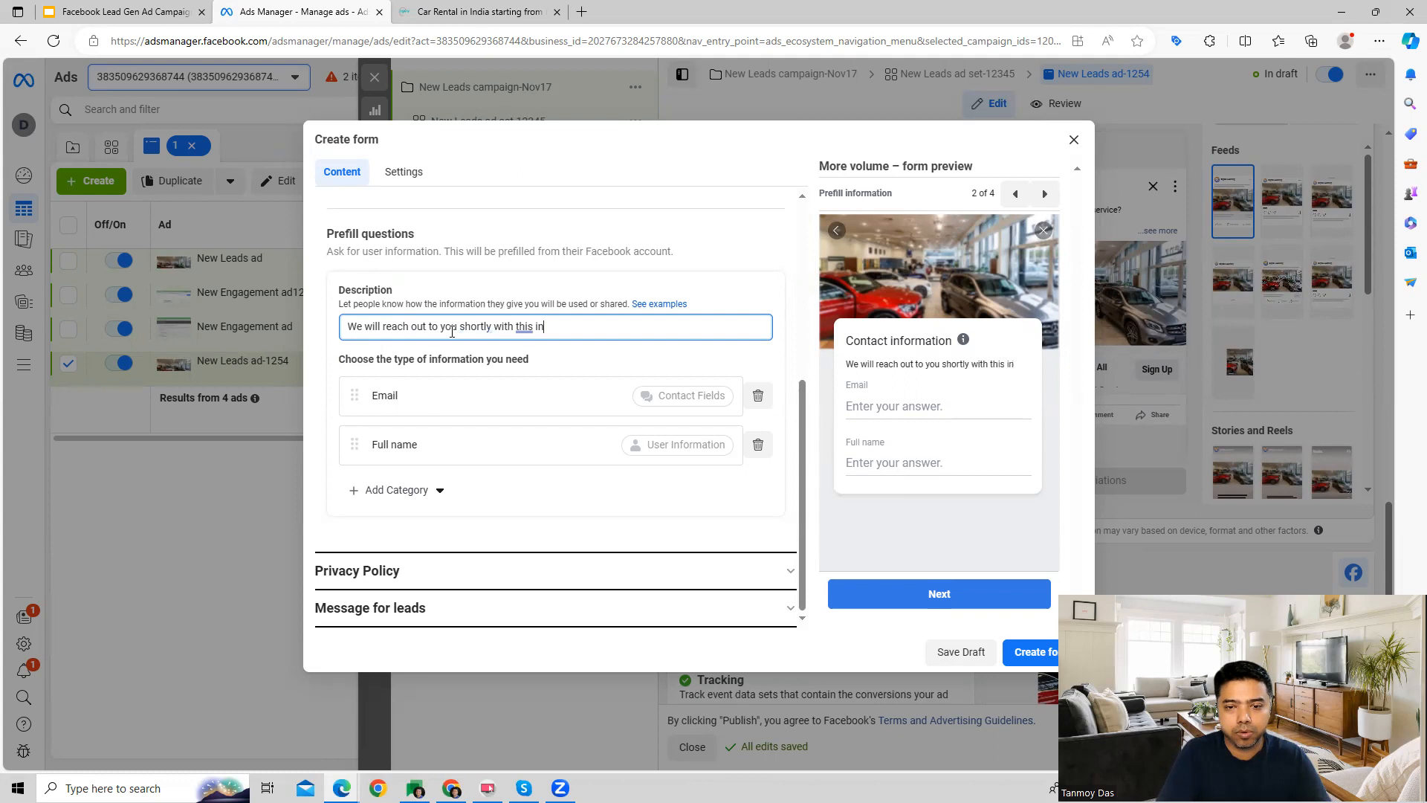
type("formation.")
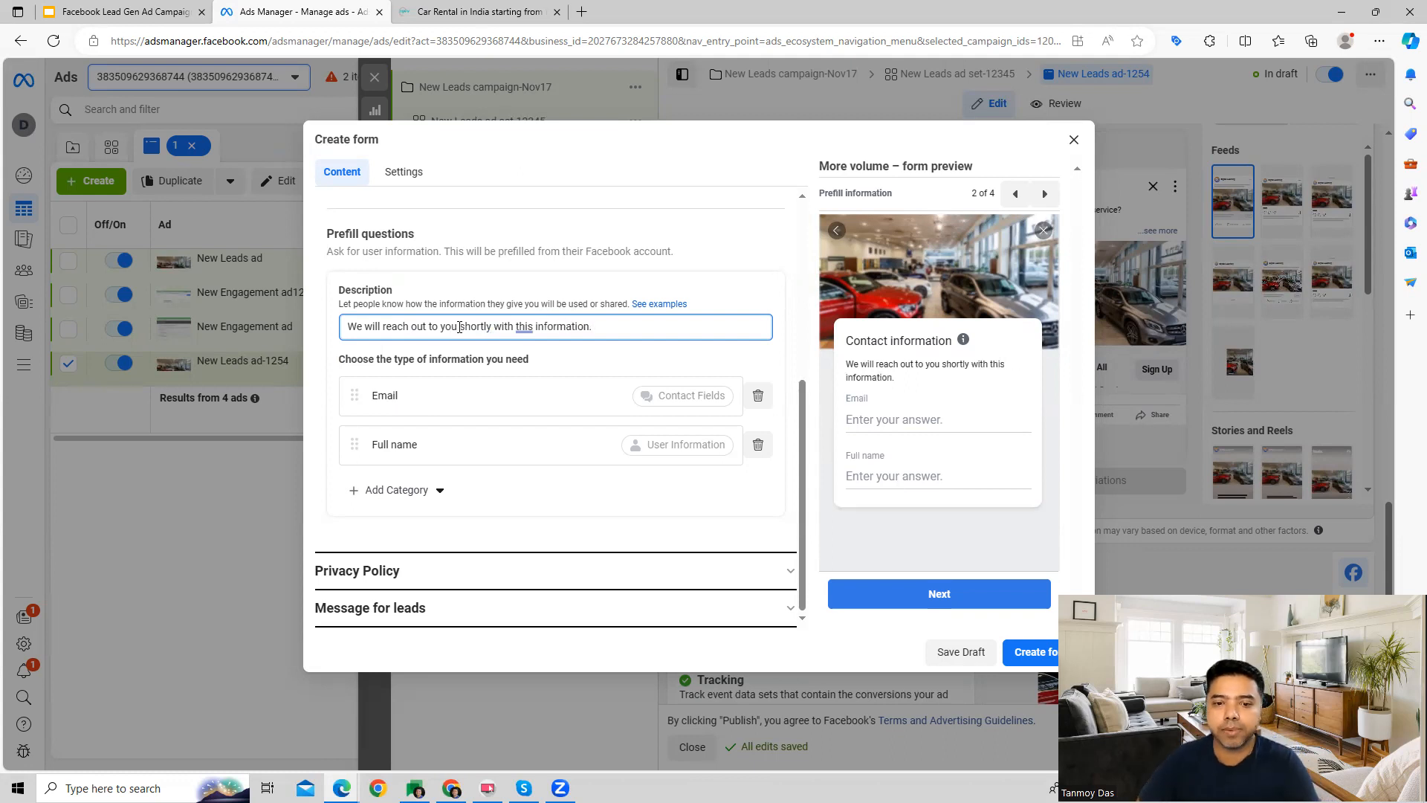
- Add the Phone number contact field to the form's prefill questions
left_click(400, 504)
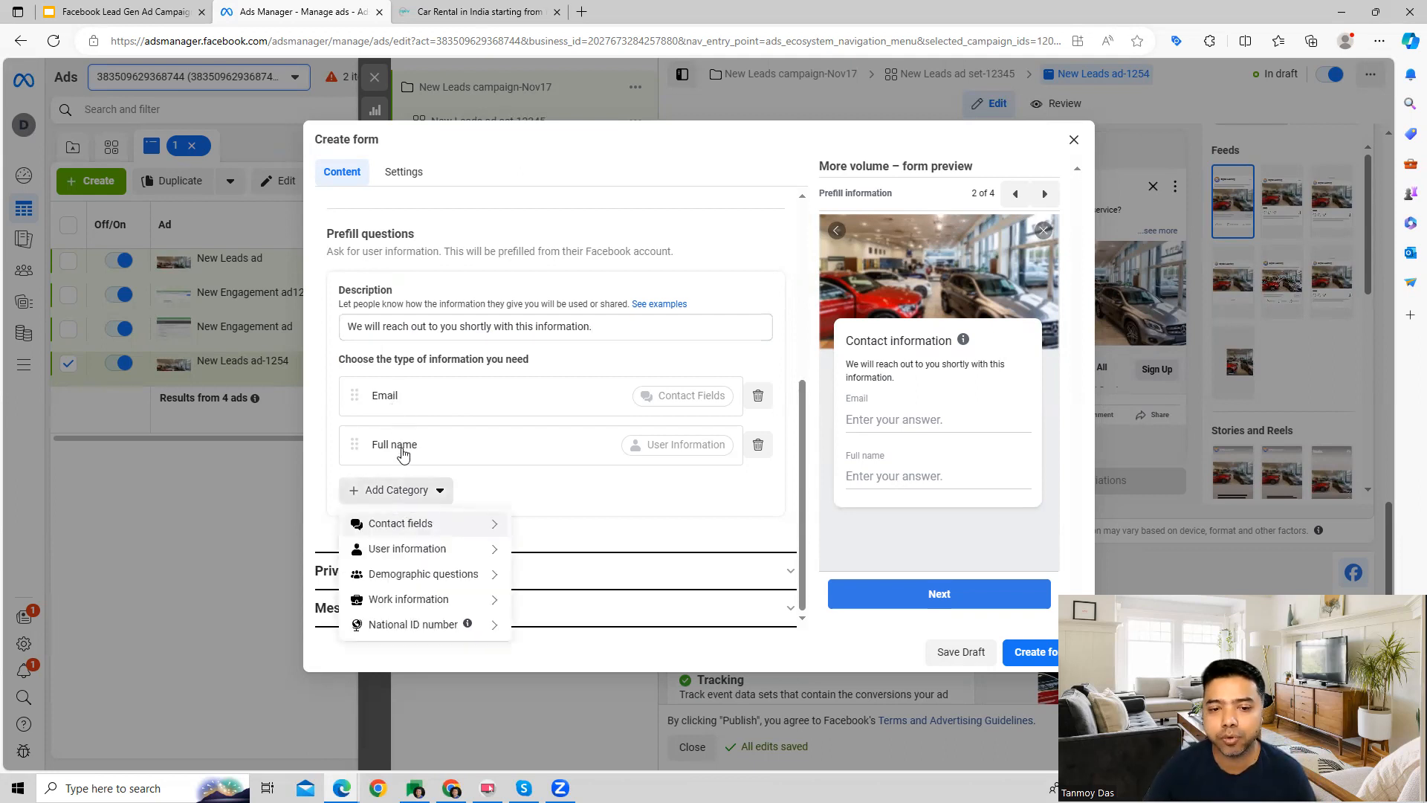
mouse_move(431, 522)
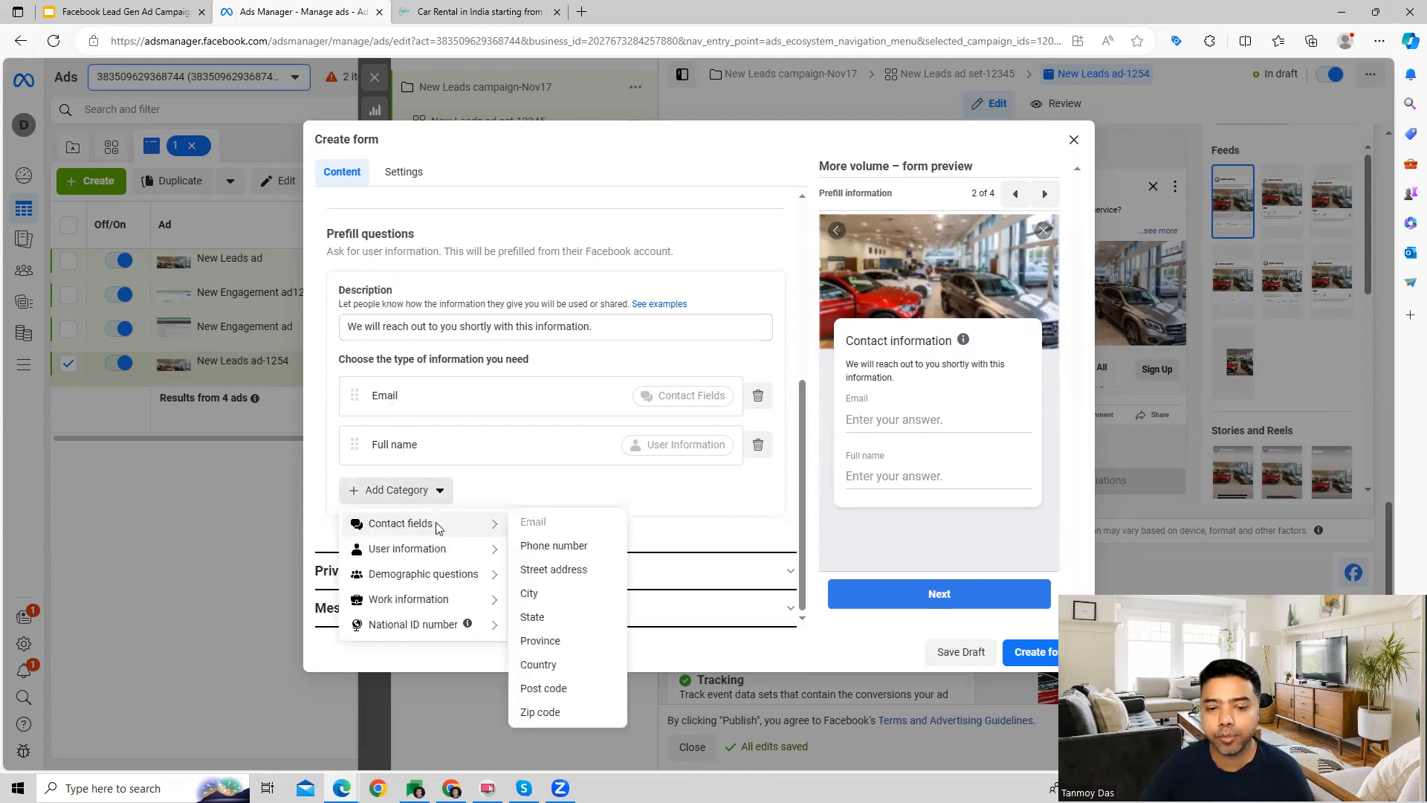
left_click(542, 546)
scroll(490, 494, "down", 1)
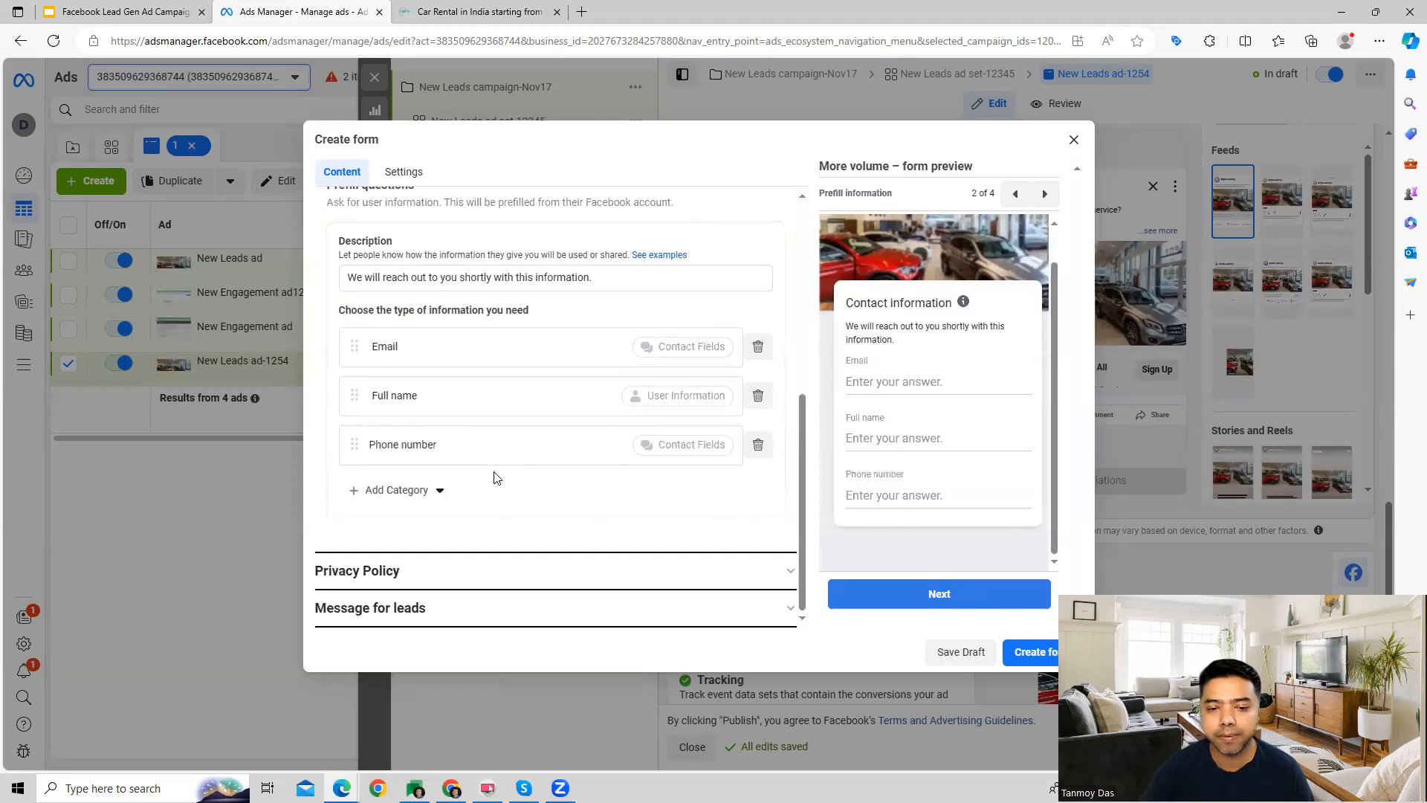
- Expand the form's privacy policy section, then find the privacy policy page on the Revv car rental website and copy its address
left_click(451, 578)
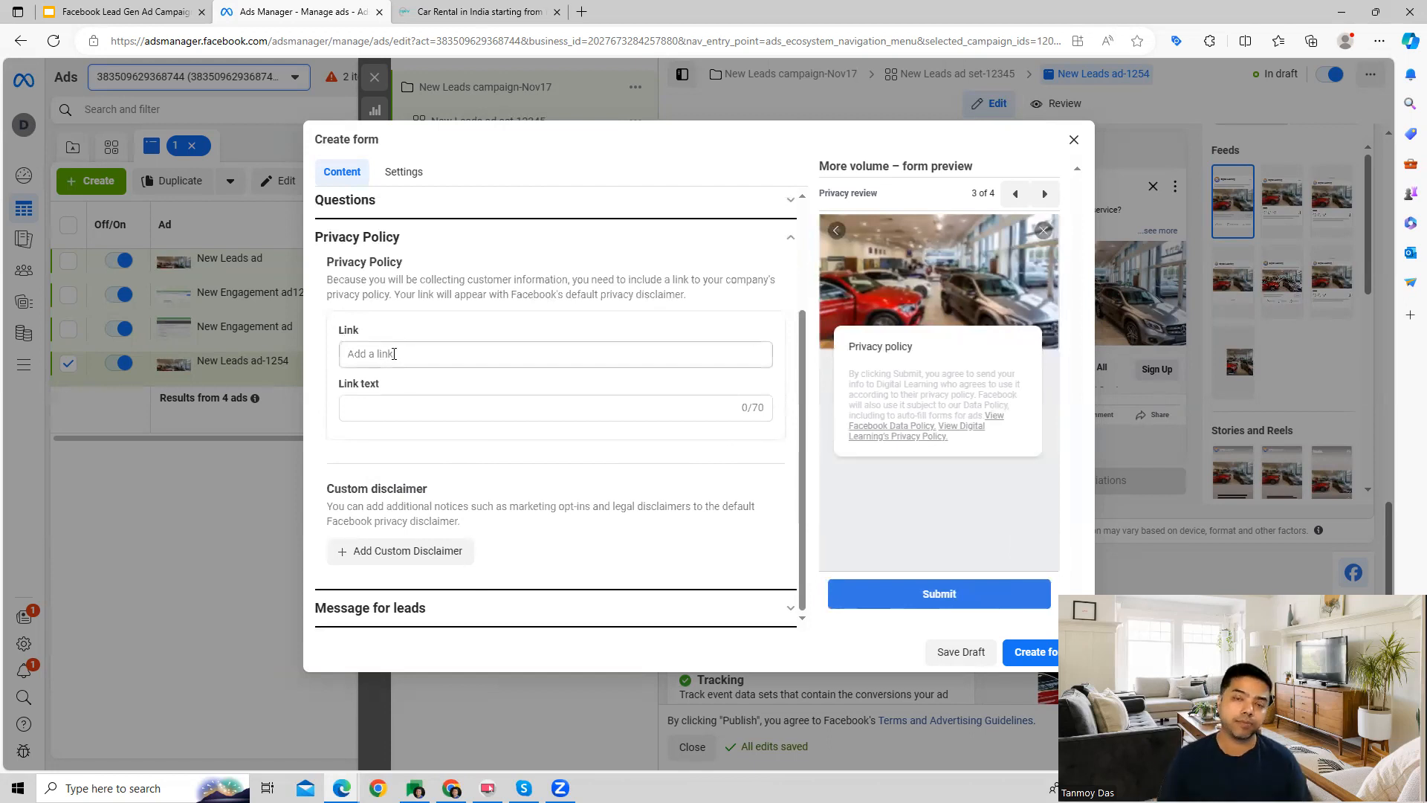
left_click(451, 9)
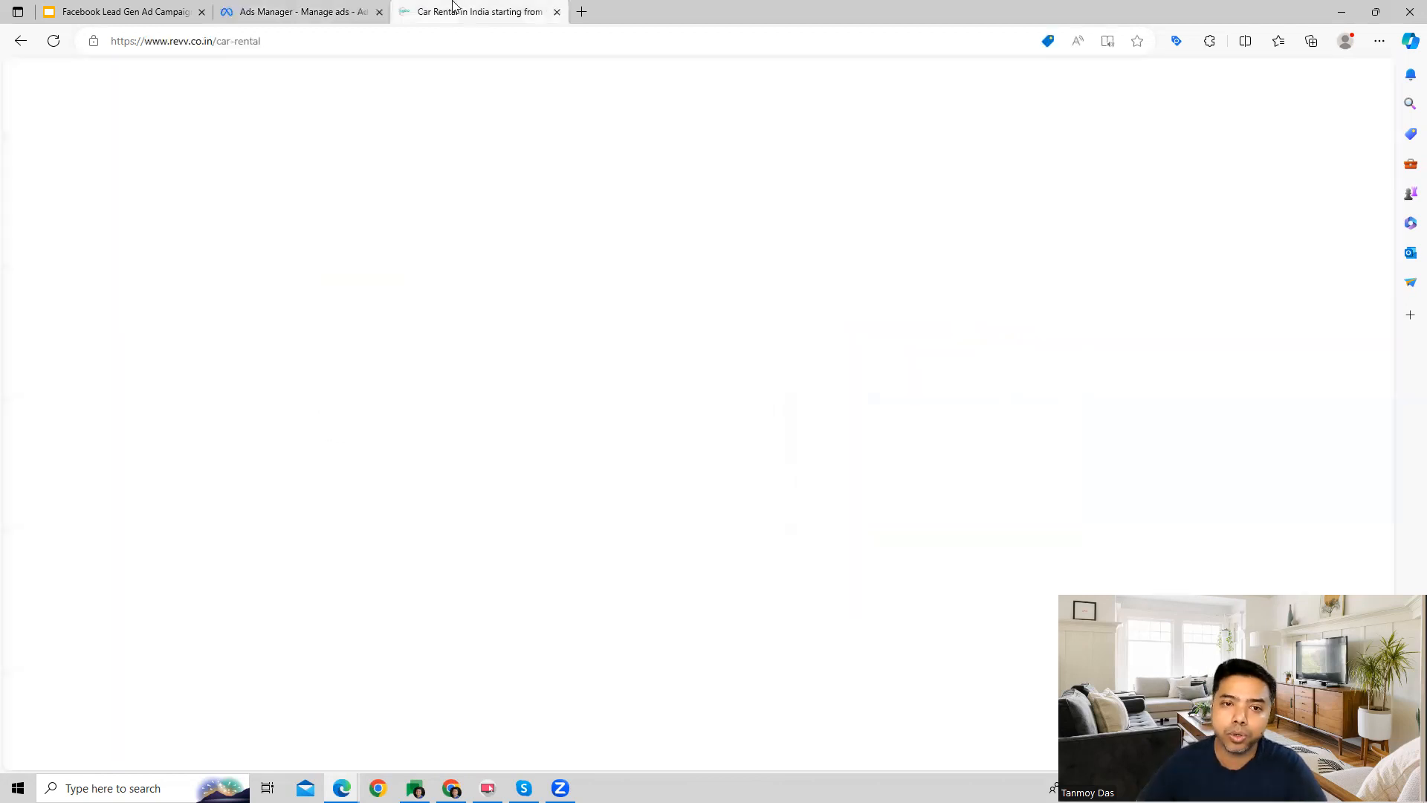
scroll(758, 380, "down", 20)
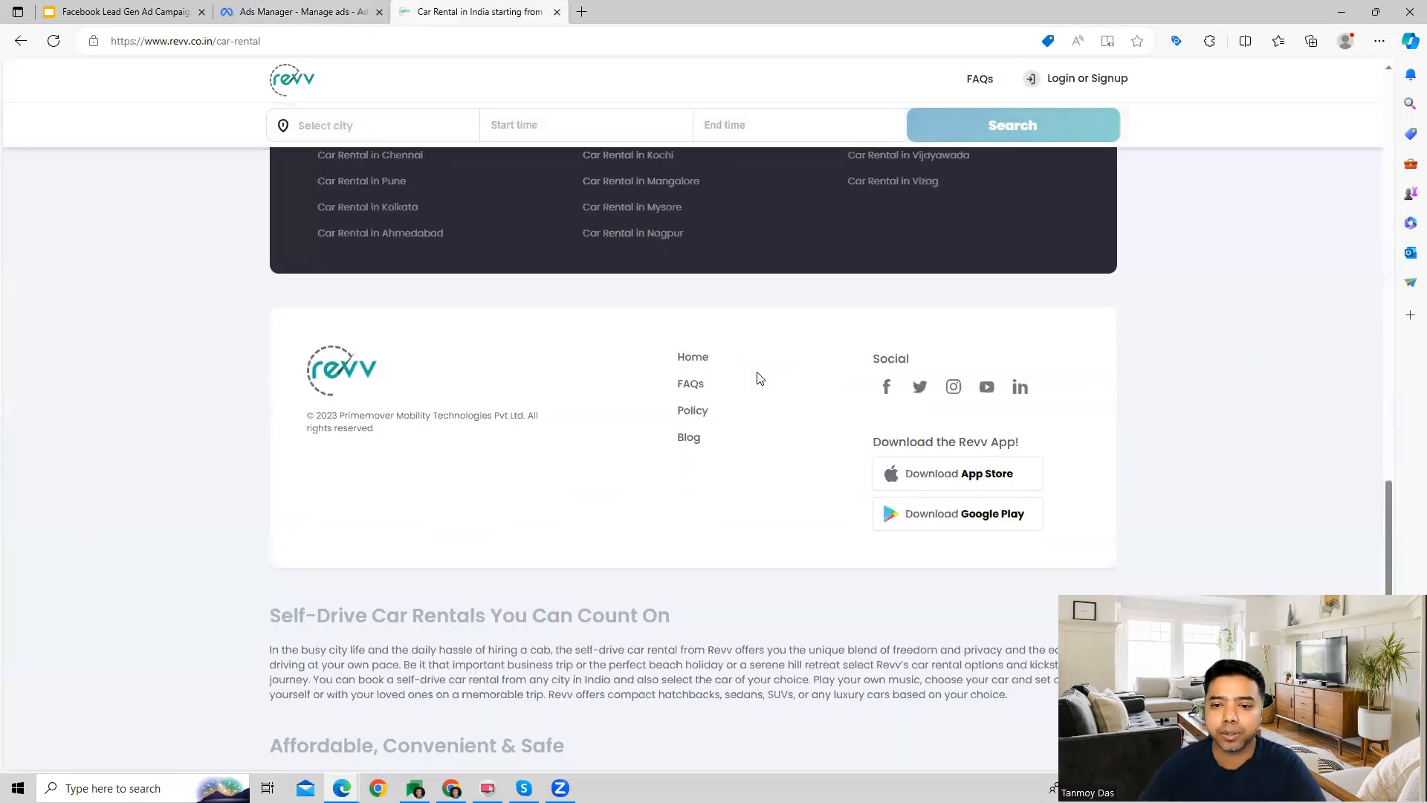
left_click(692, 411)
left_click(158, 169)
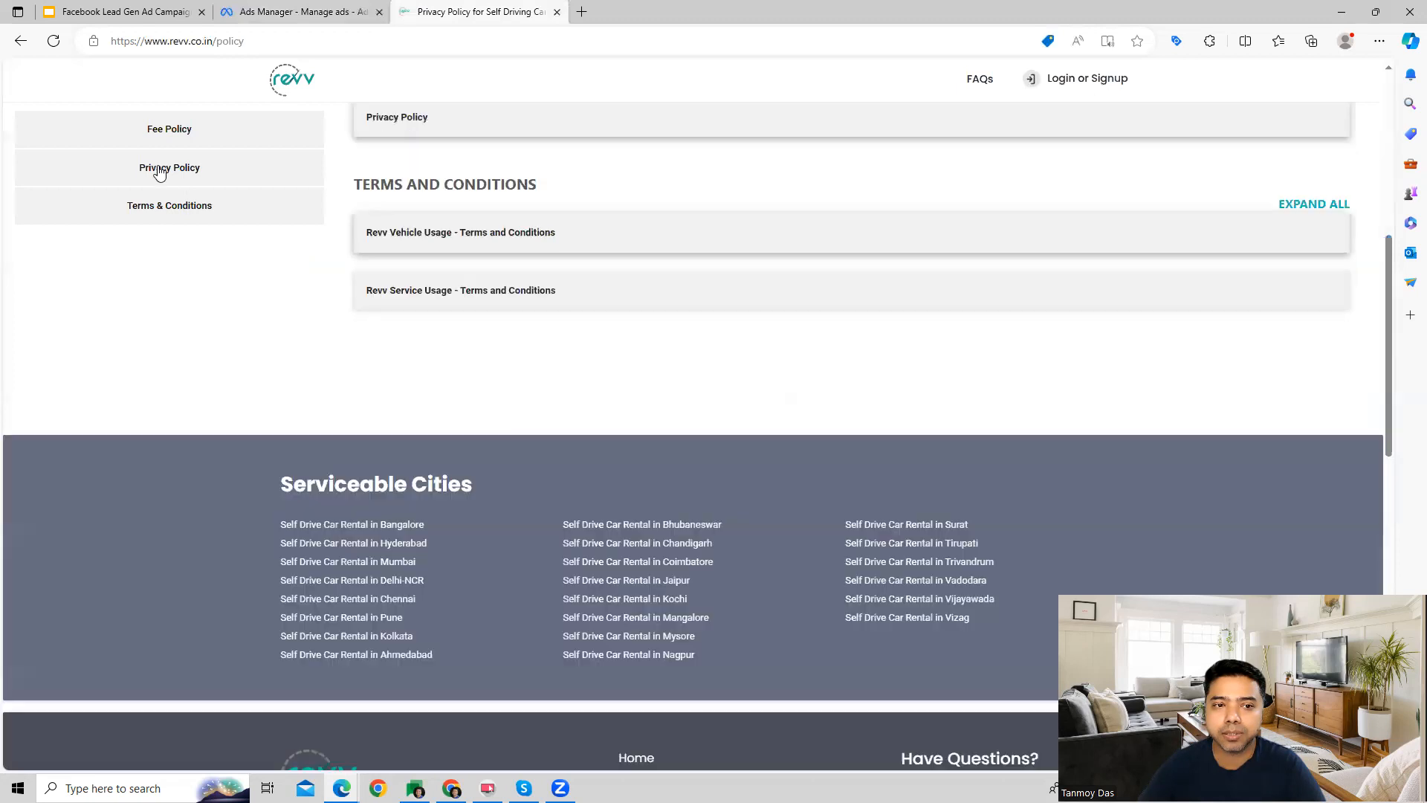
left_click(281, 46)
key("ctrl+c")
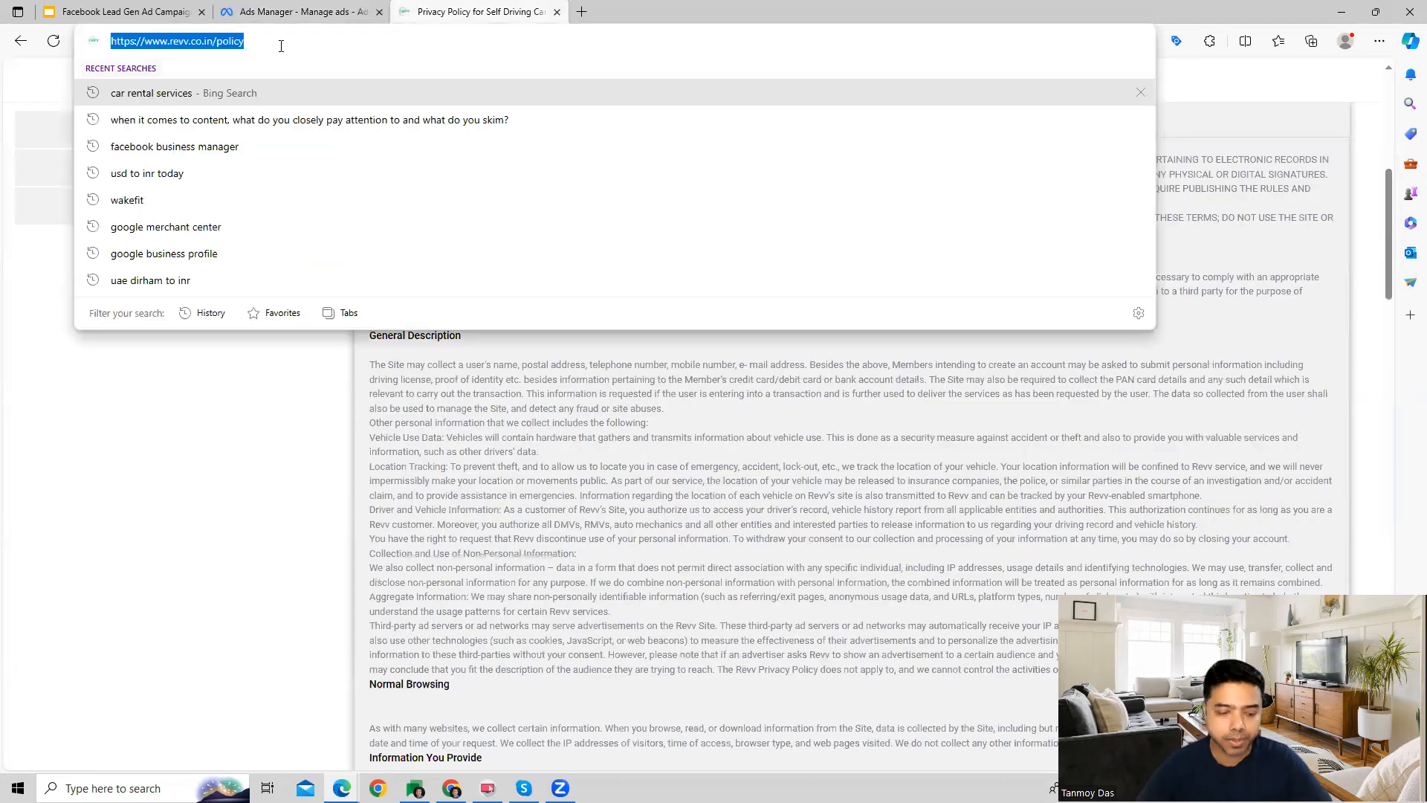
left_click(367, 7)
left_click(387, 353)
key("ctrl+v")
left_click(395, 408)
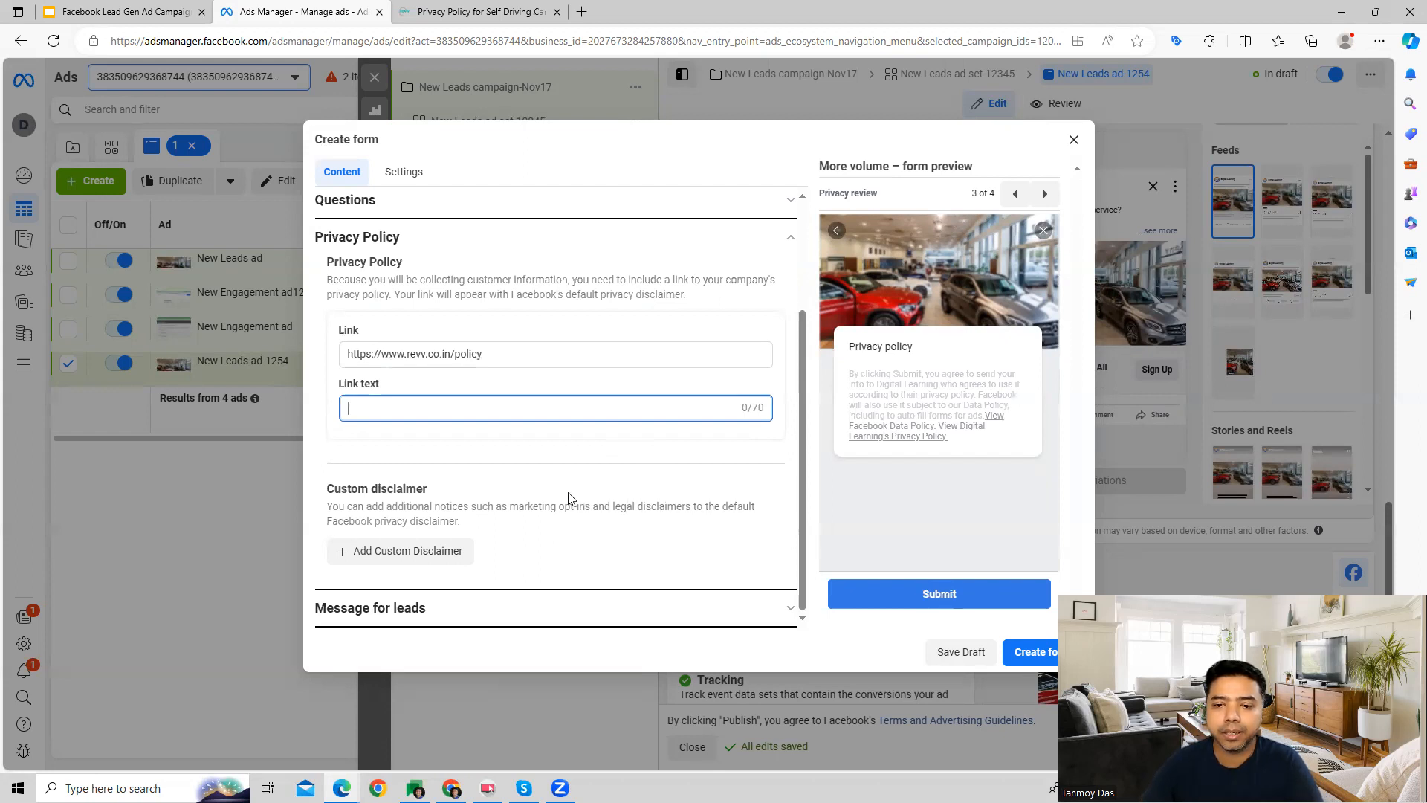
left_click(392, 609)
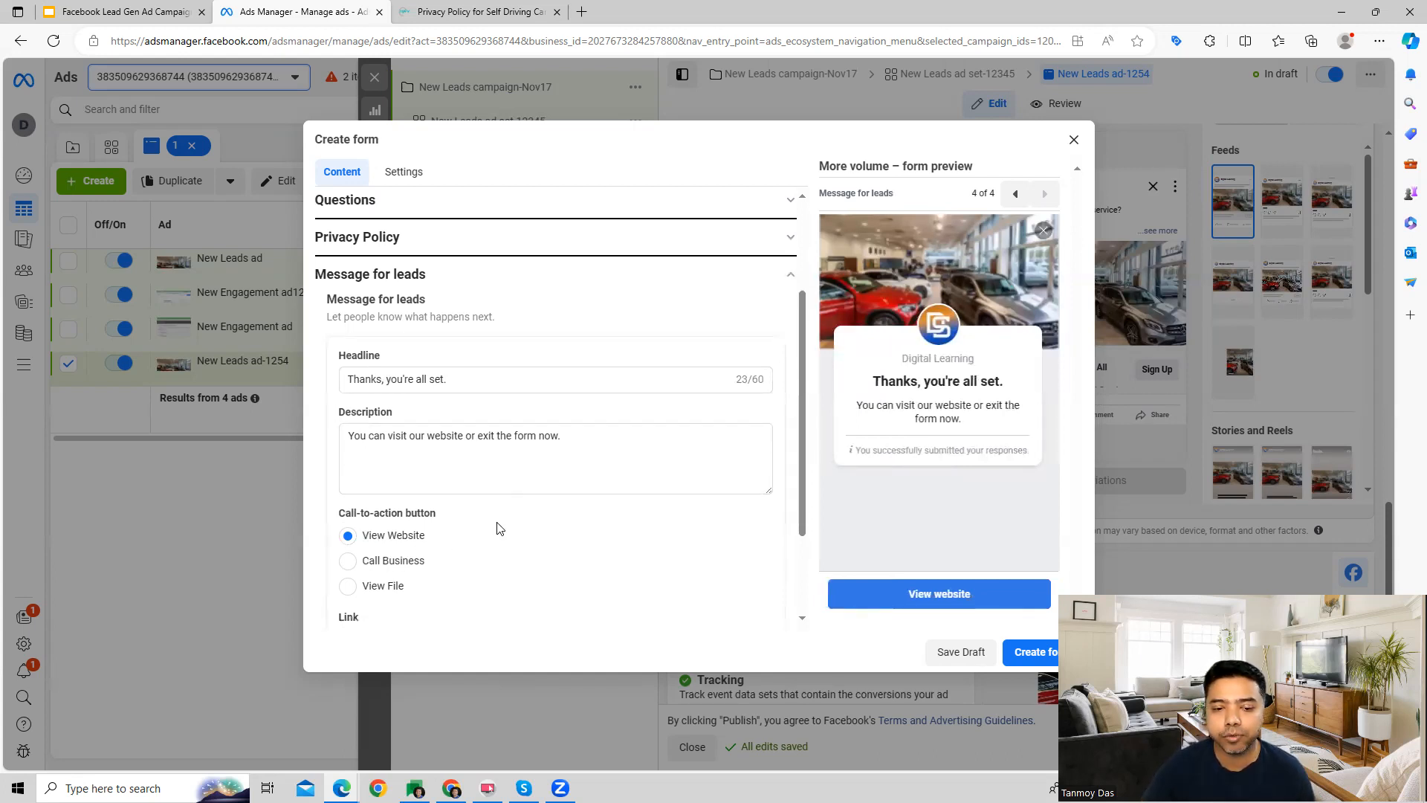
scroll(497, 529, "down", 2)
left_click(379, 508)
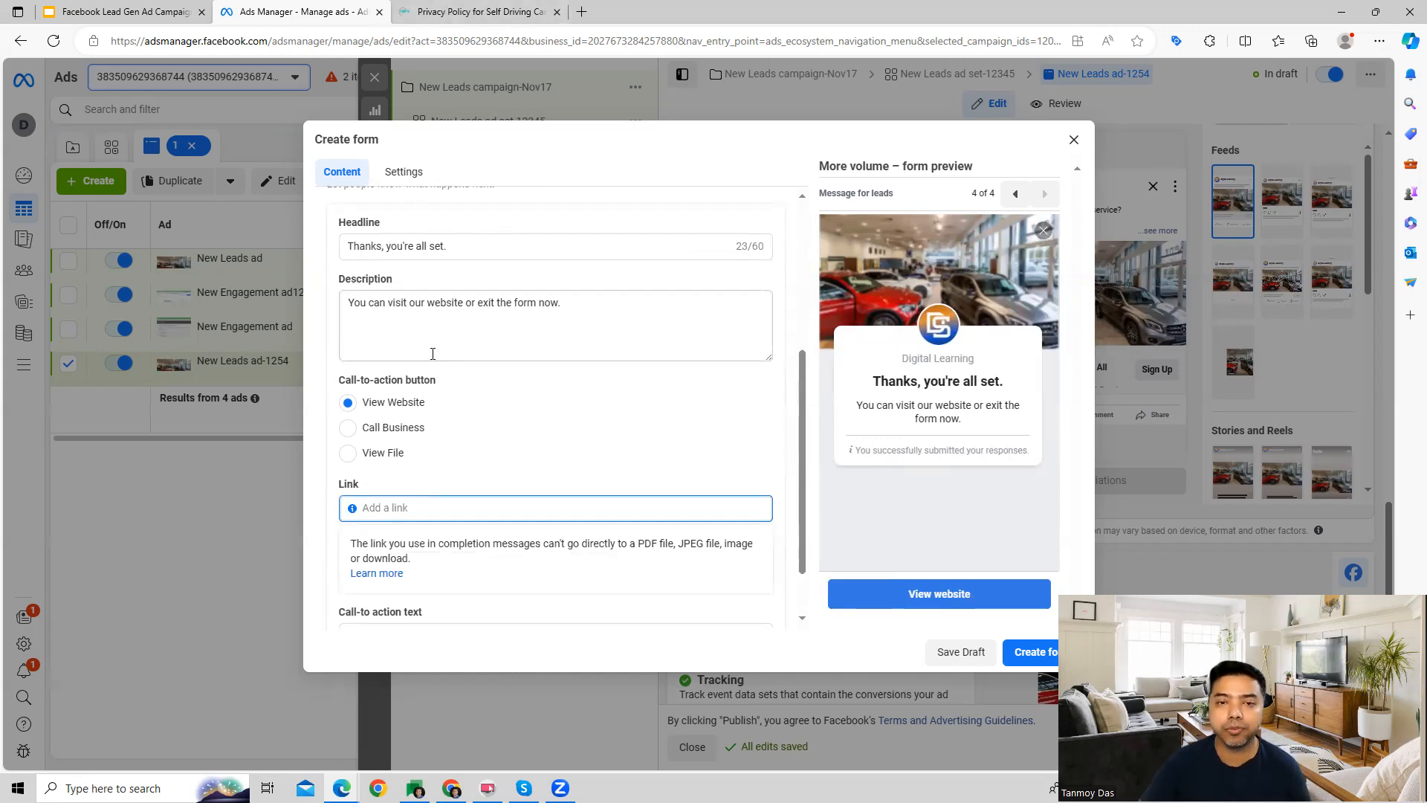
left_click(463, 9)
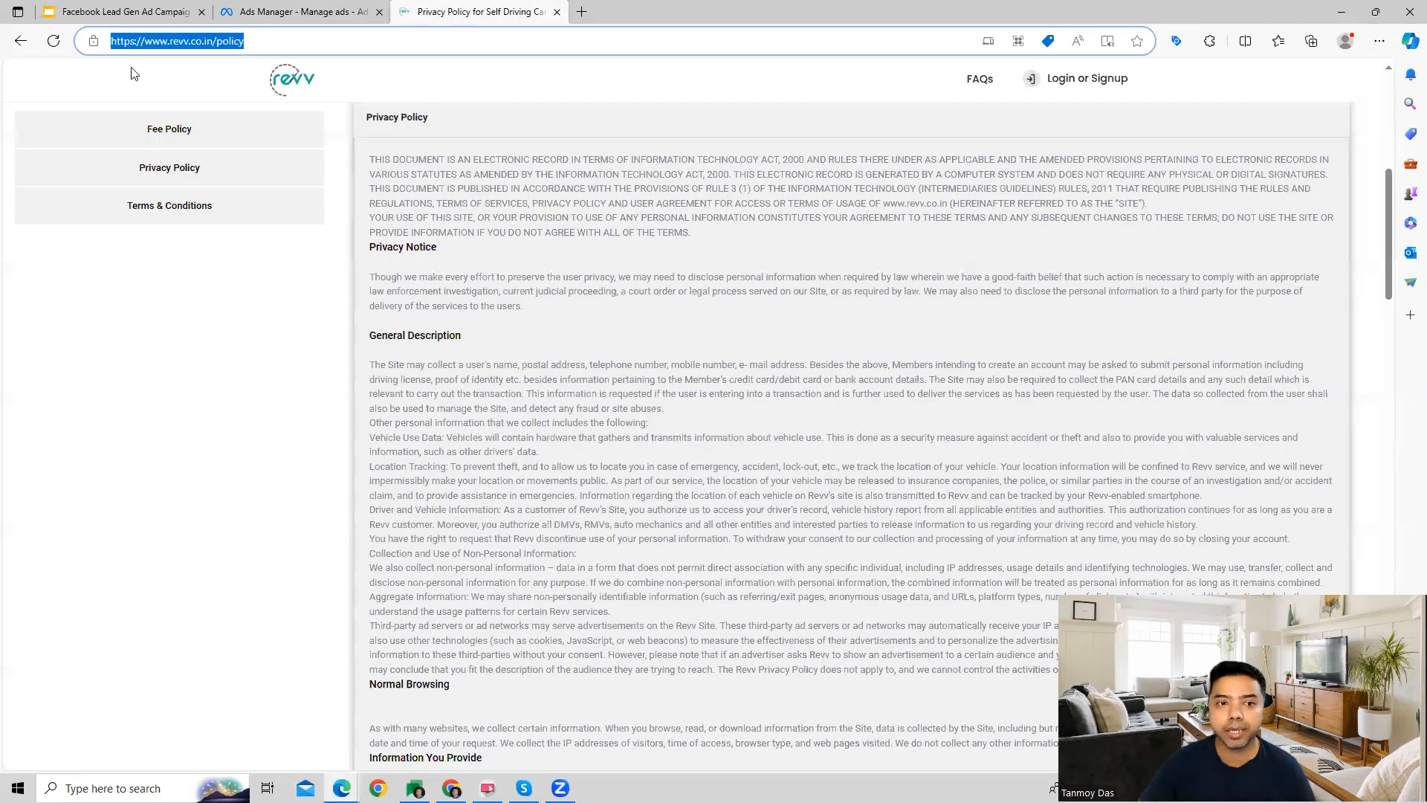
left_click(22, 43)
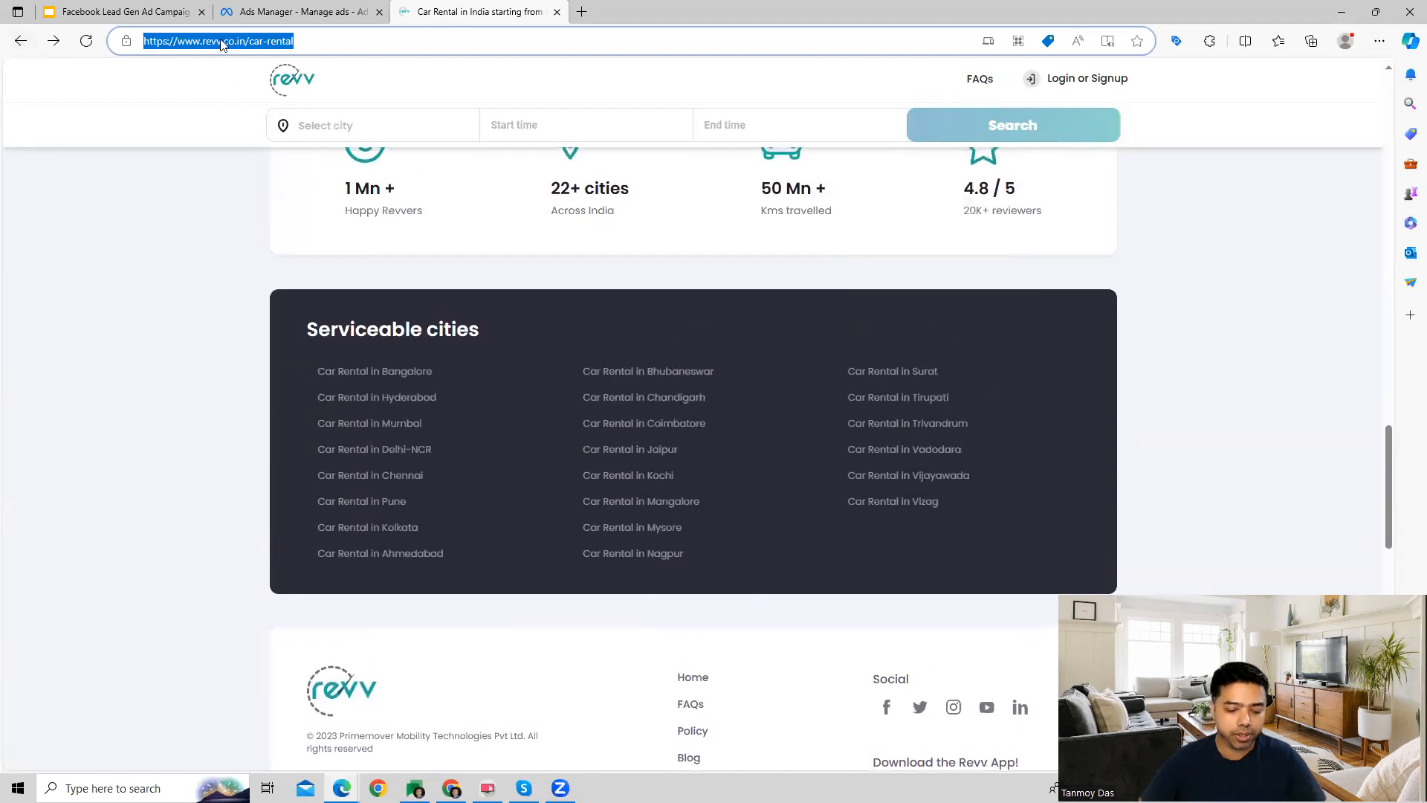
left_click(330, 10)
type("https://www.revv.co.in/car-rental")
left_click(781, 515)
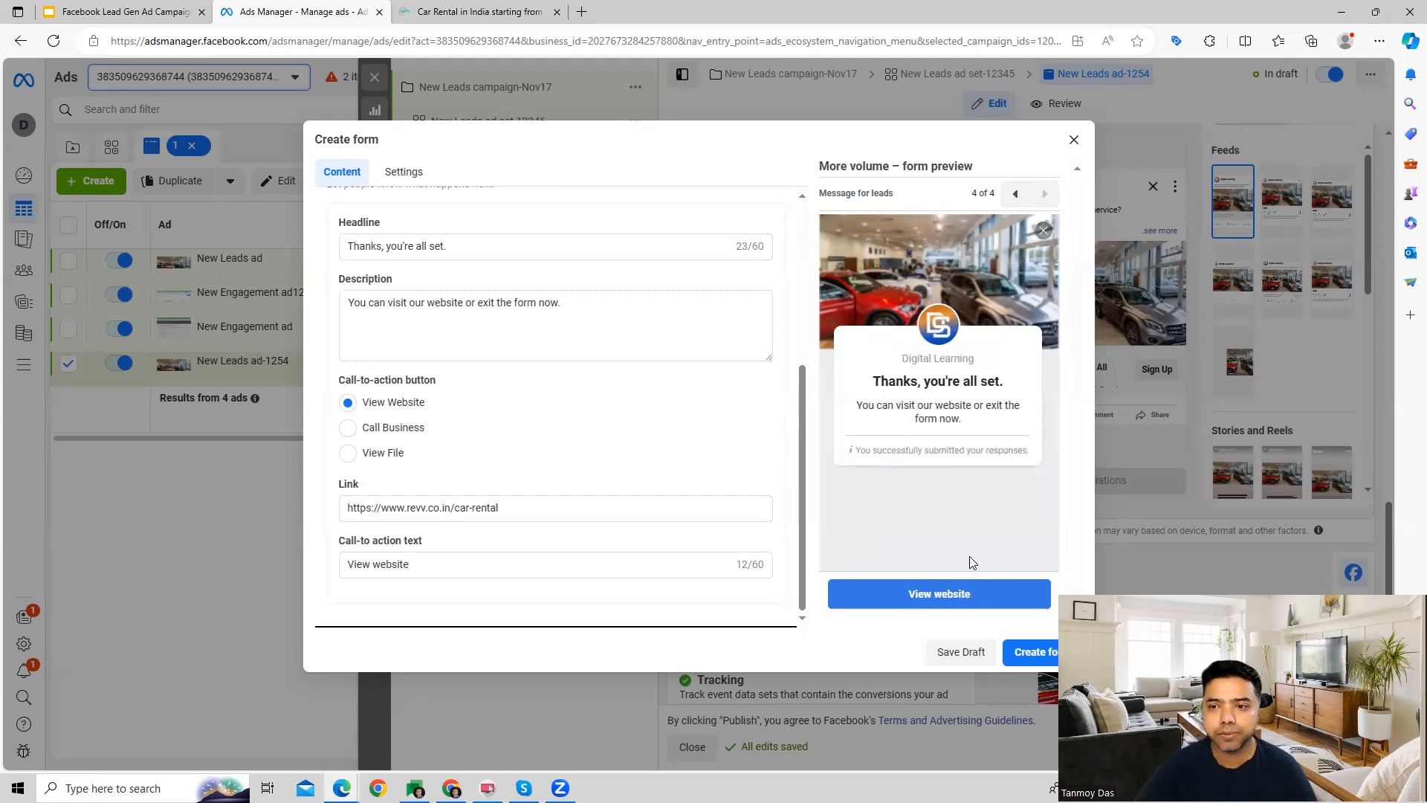
- Try to create the instant form under its current name
left_click(1025, 659)
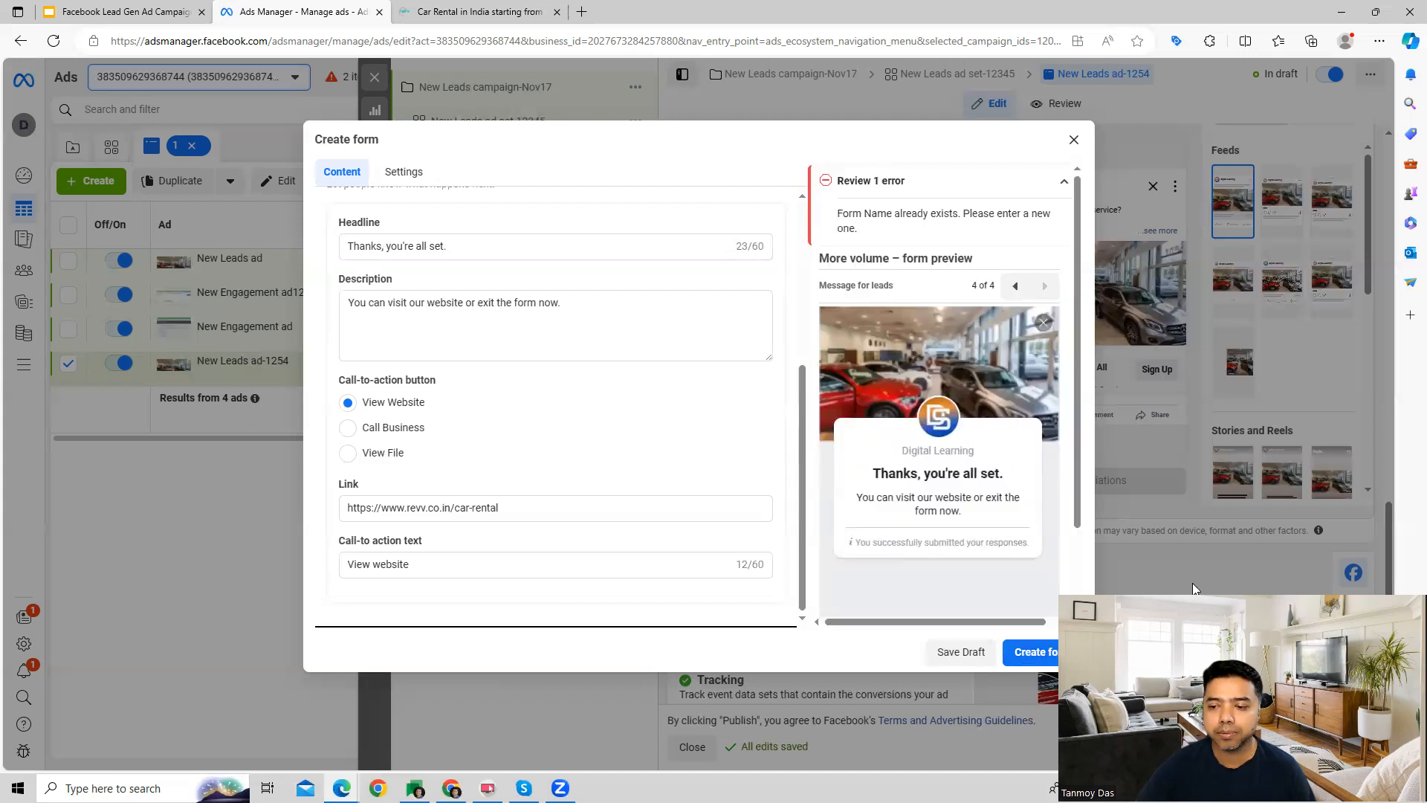
left_click(1021, 660)
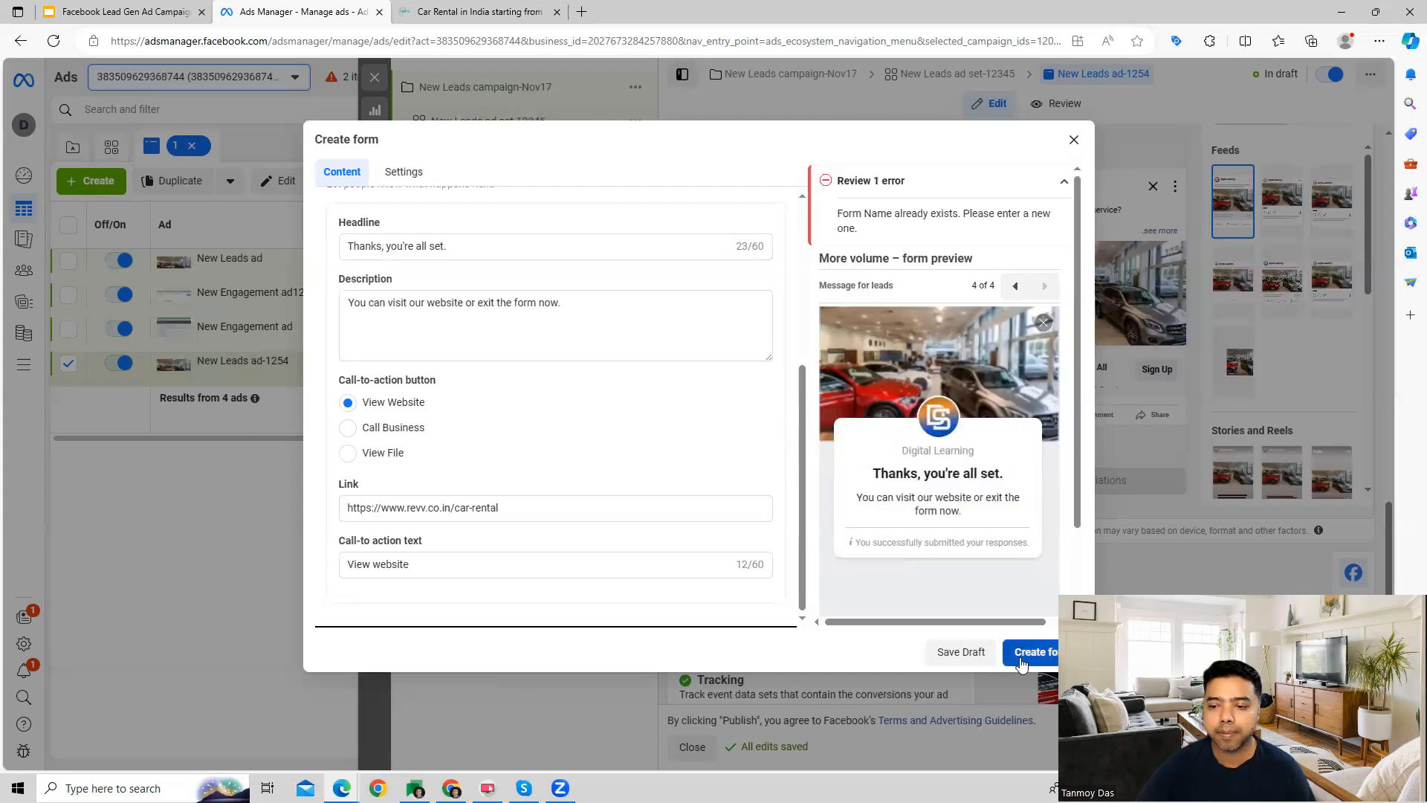
left_click(1021, 661)
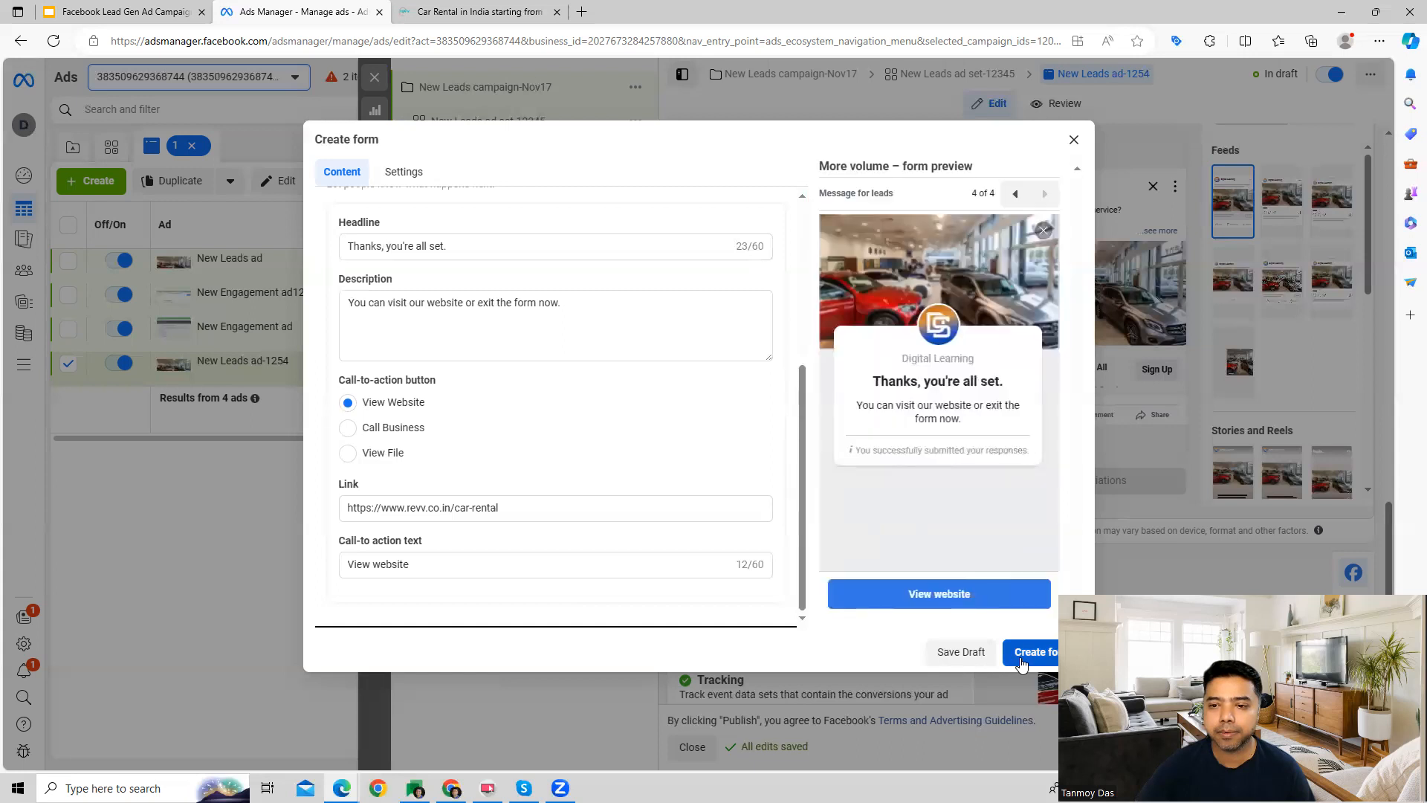
- Rename the form as Car Rental Service1 and create it
scroll(704, 341, "up", 4)
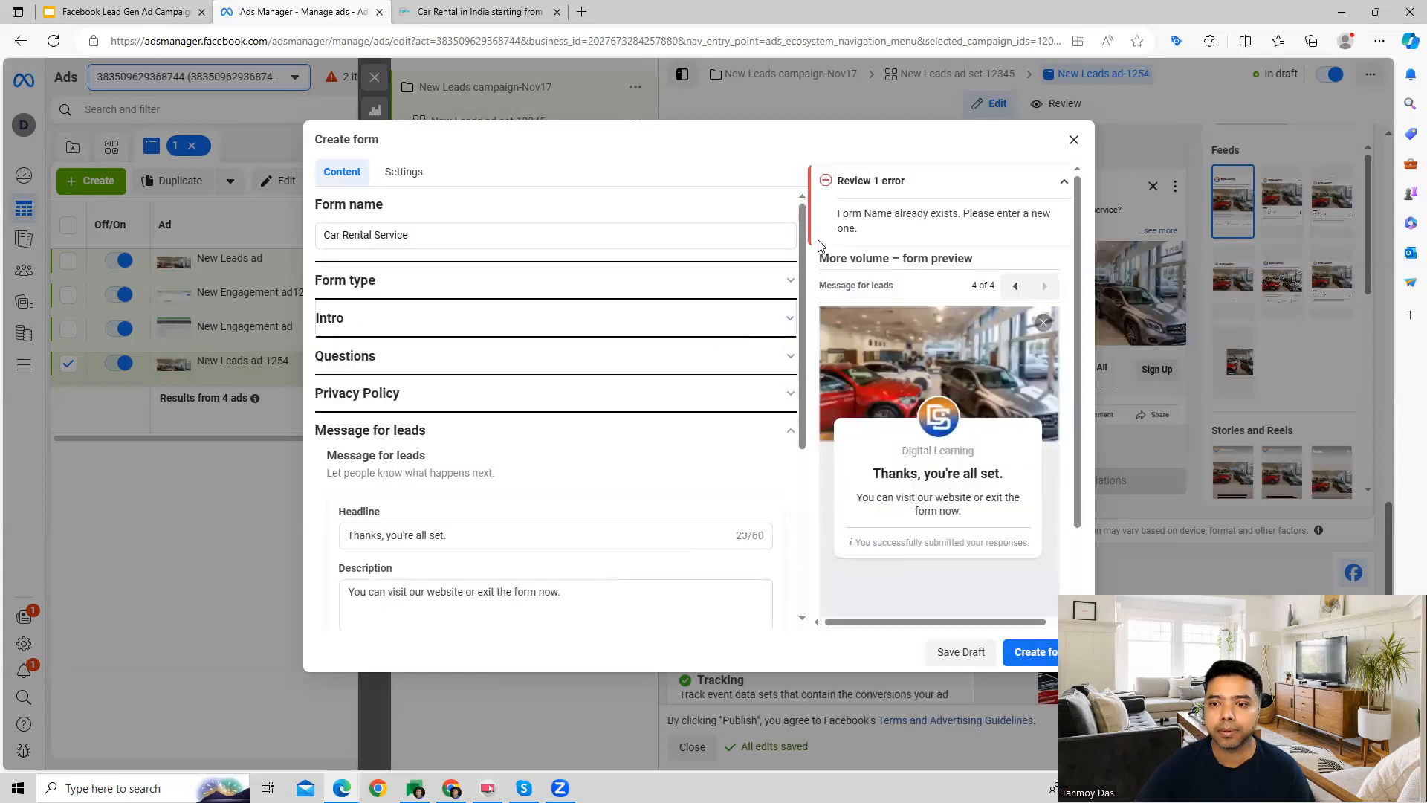
left_click(423, 242)
type("1")
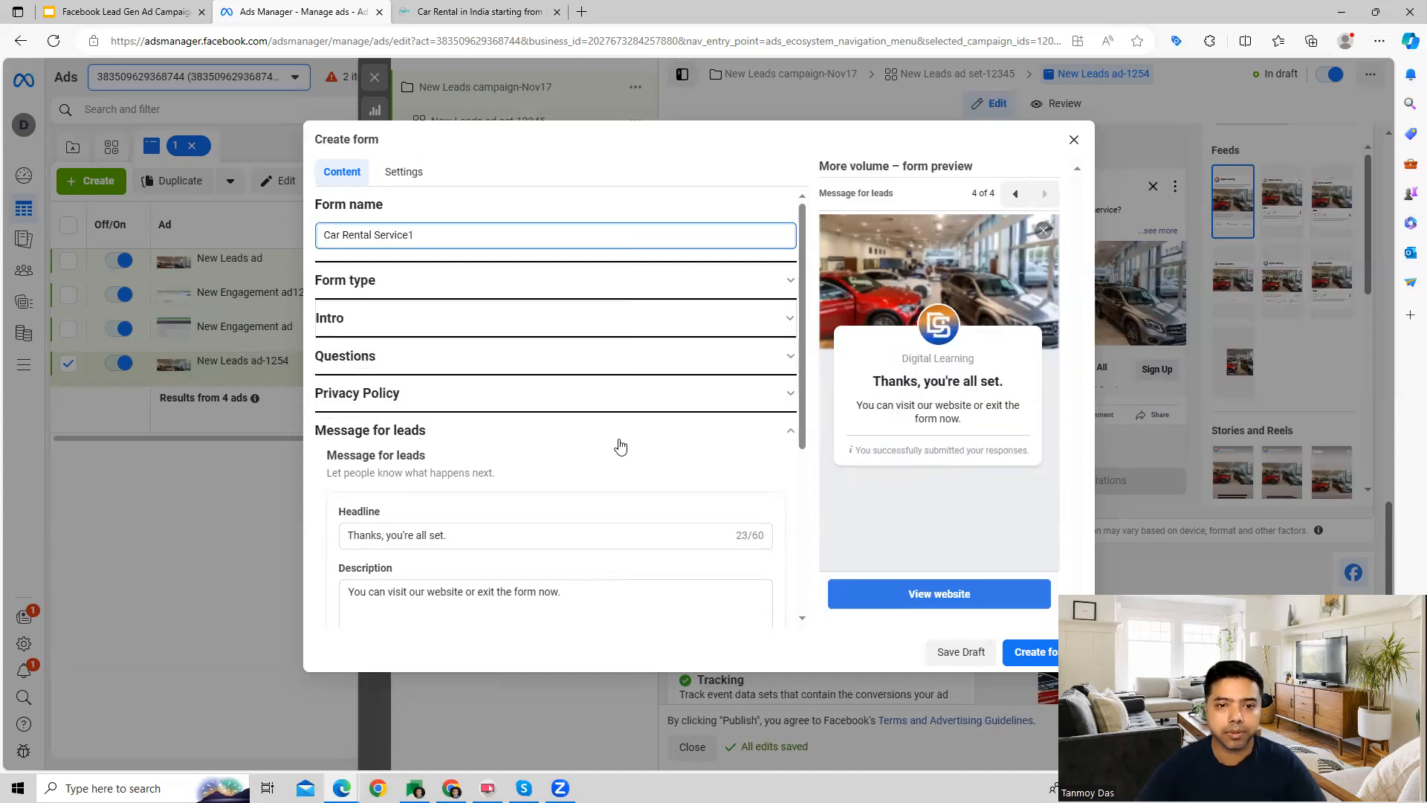
left_click(1041, 653)
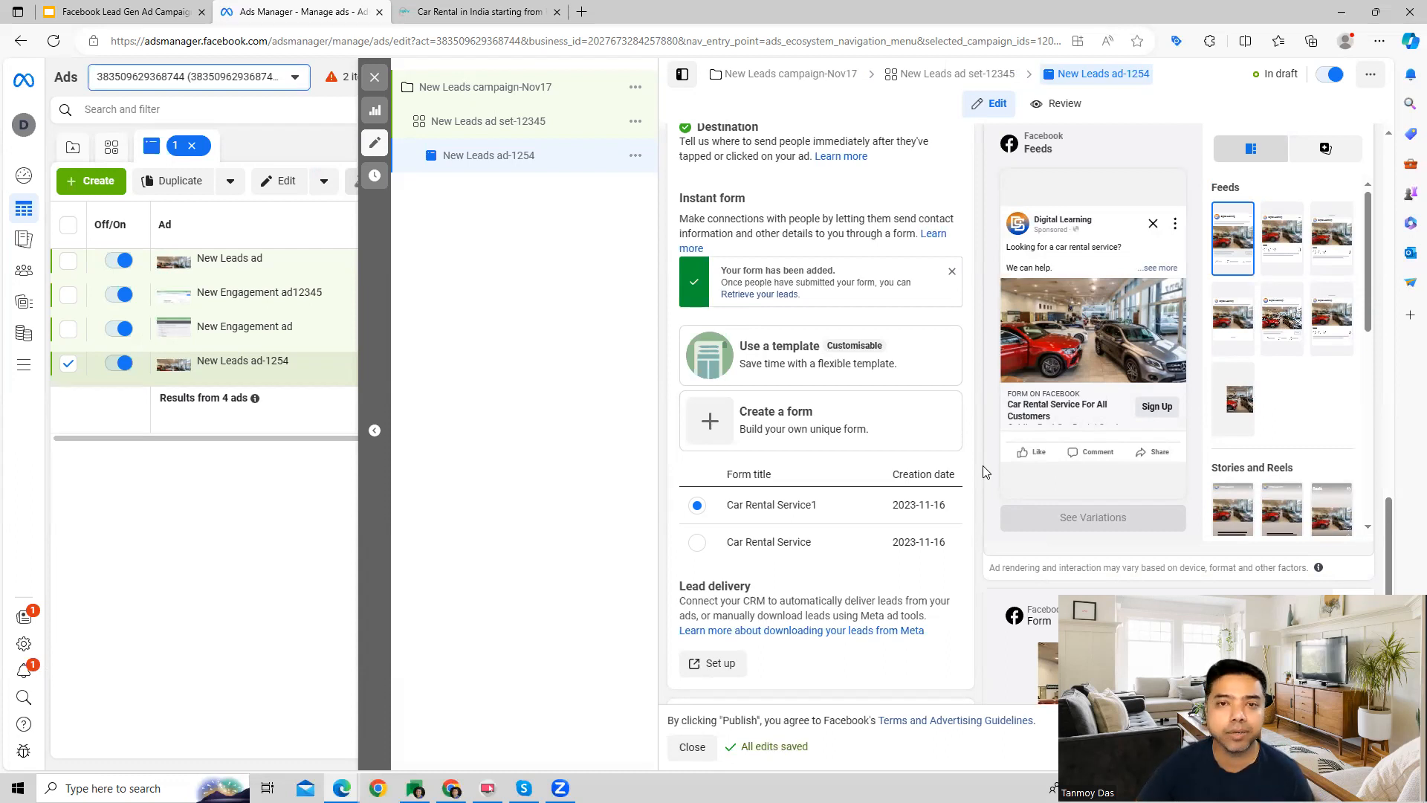
scroll(984, 471, "down", 3)
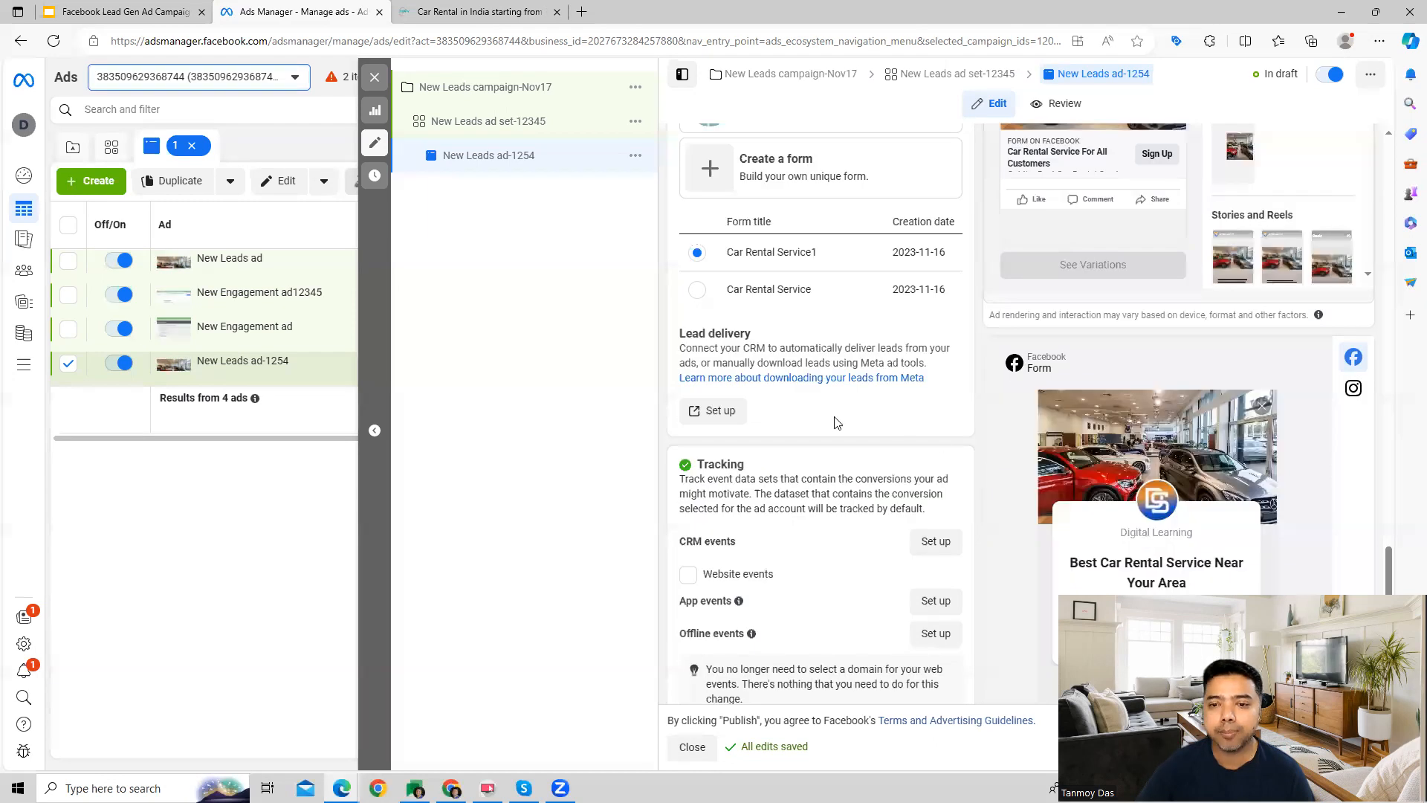
scroll(860, 418, "down", 1)
scroll(862, 422, "down", 2)
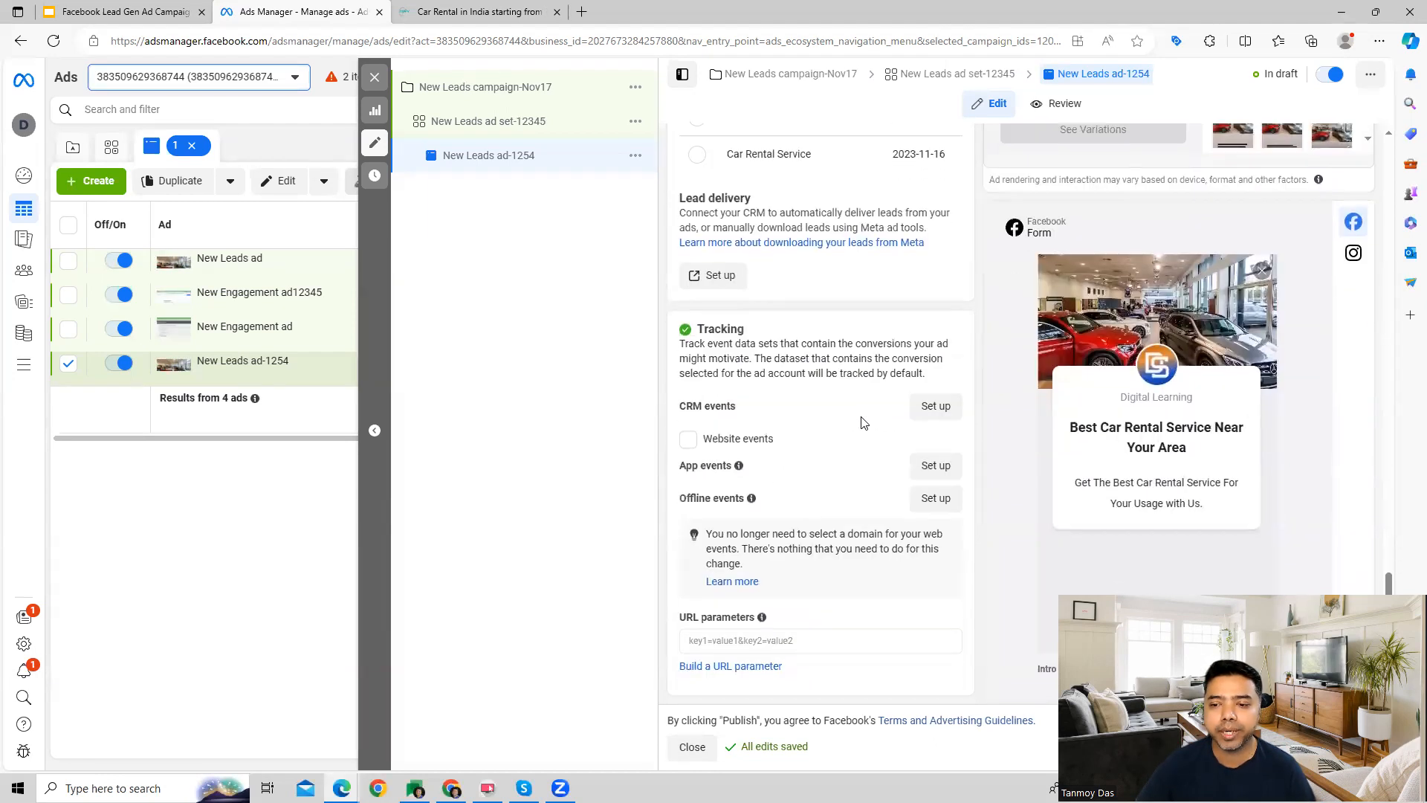